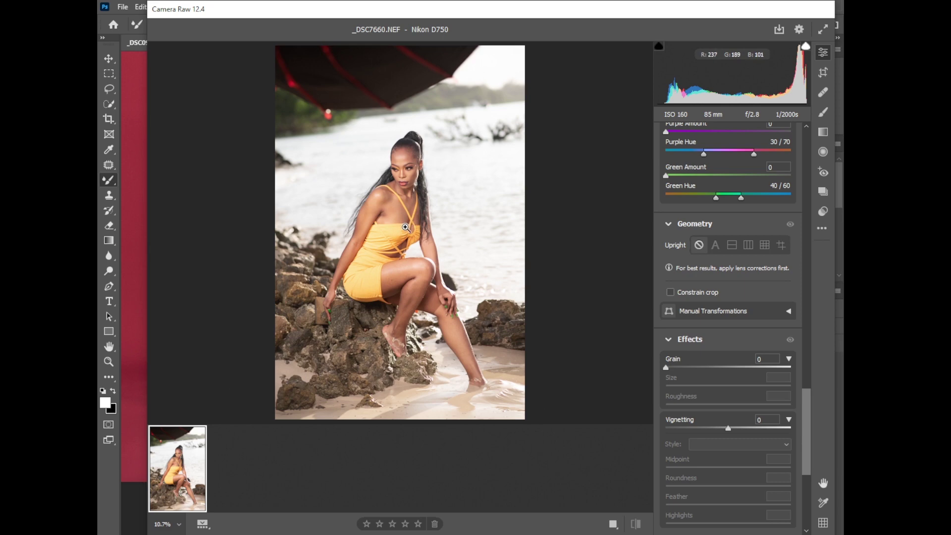
Step: Set the photo's Highlights to -62, Whites to -54 and Blacks to -21
click(407, 166)
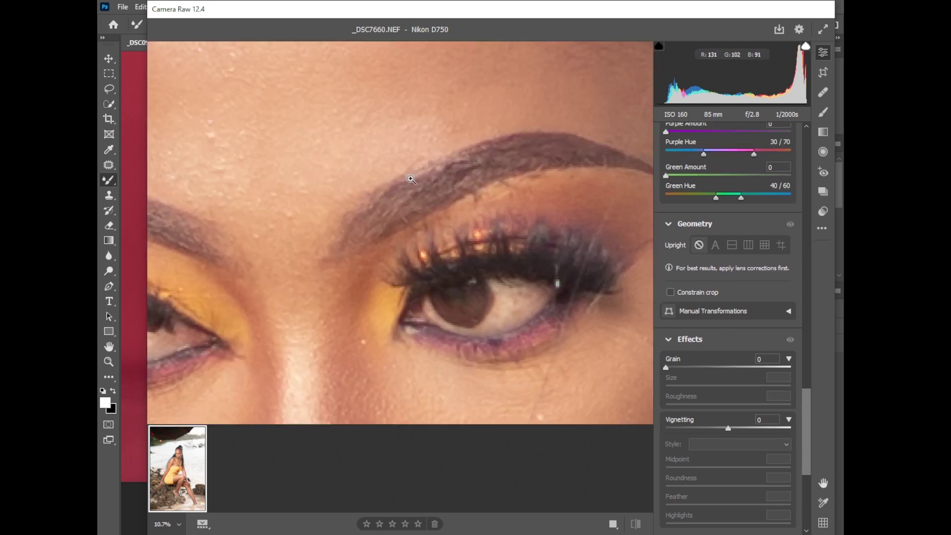
click(411, 179)
click(414, 174)
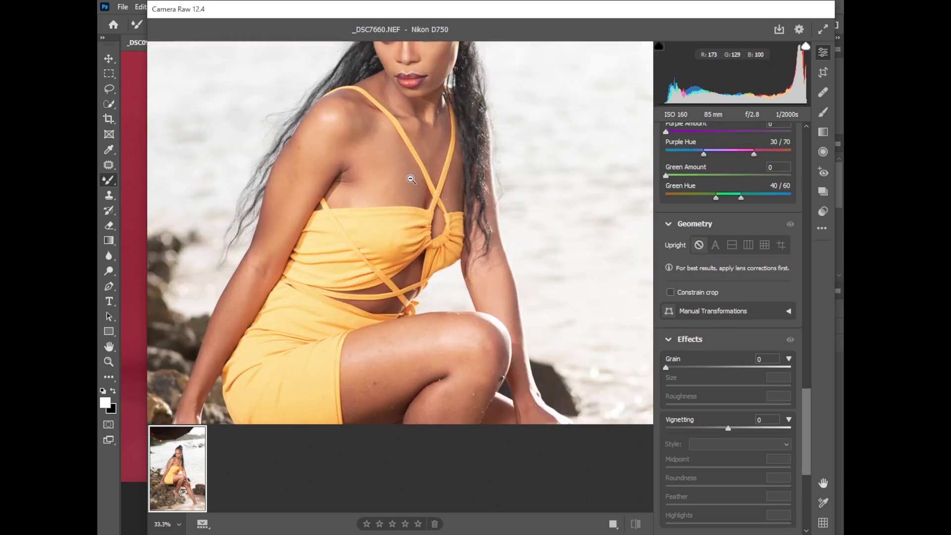
drag(418, 182, 432, 359)
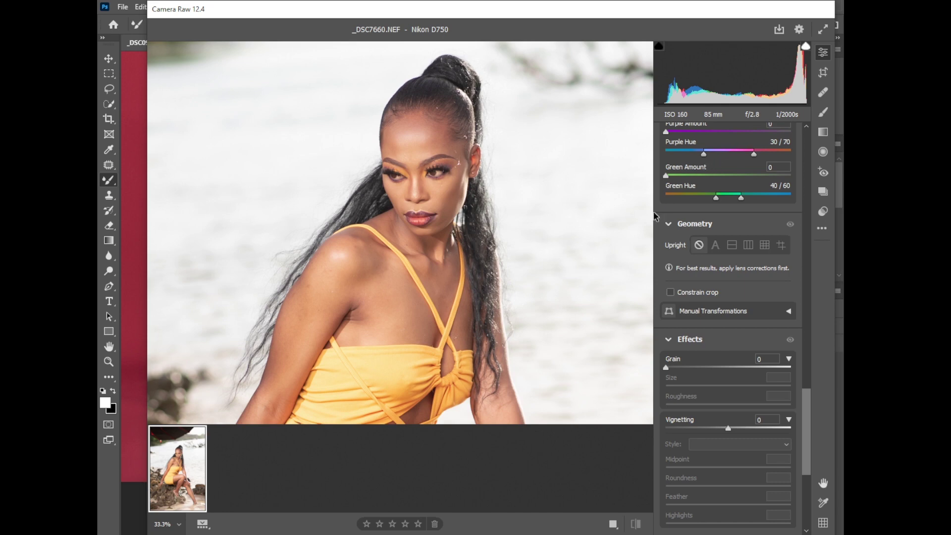
click(525, 287)
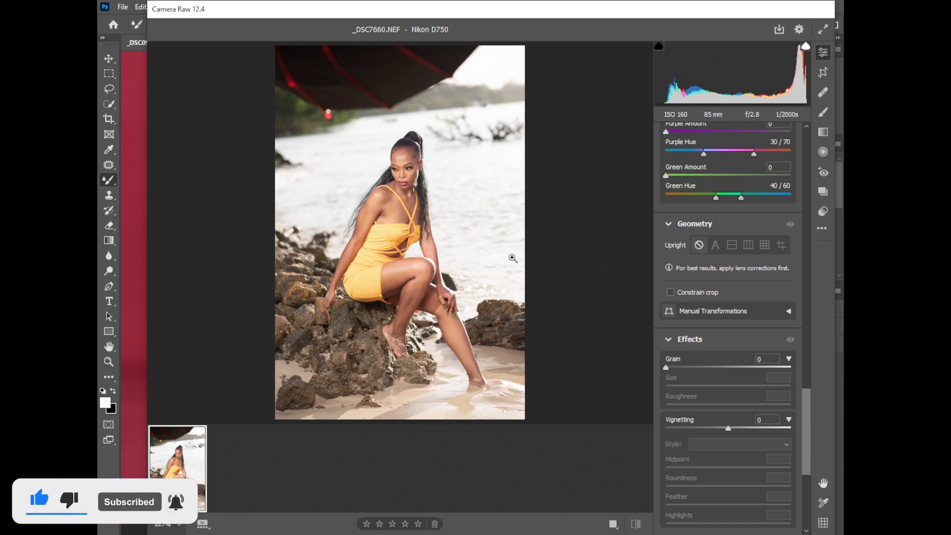
scroll(806, 404, up, 1)
drag(806, 404, 796, 146)
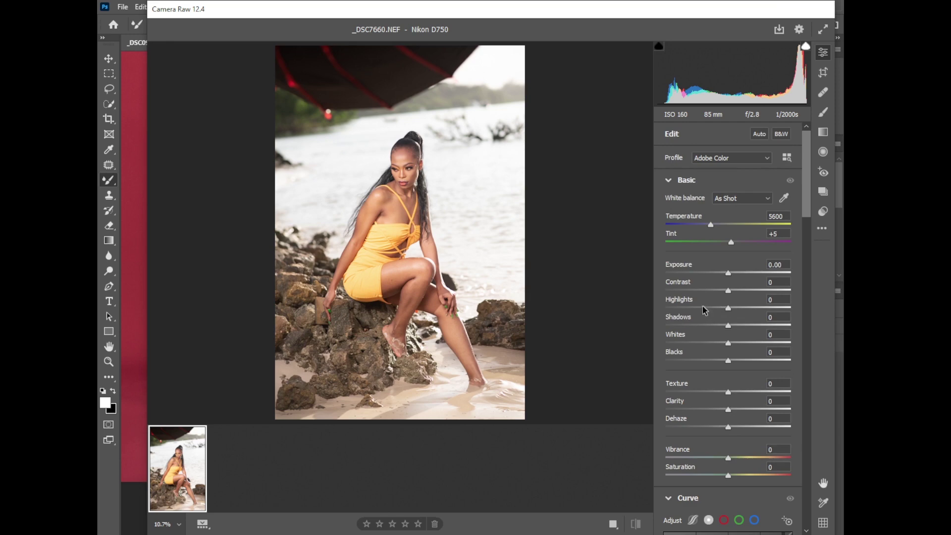
drag(707, 308, 690, 309)
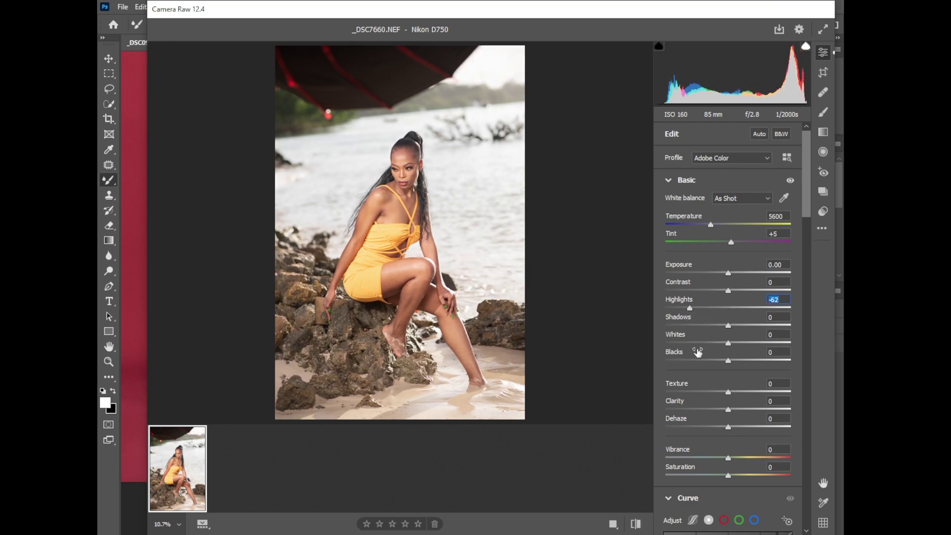
drag(716, 345, 695, 348)
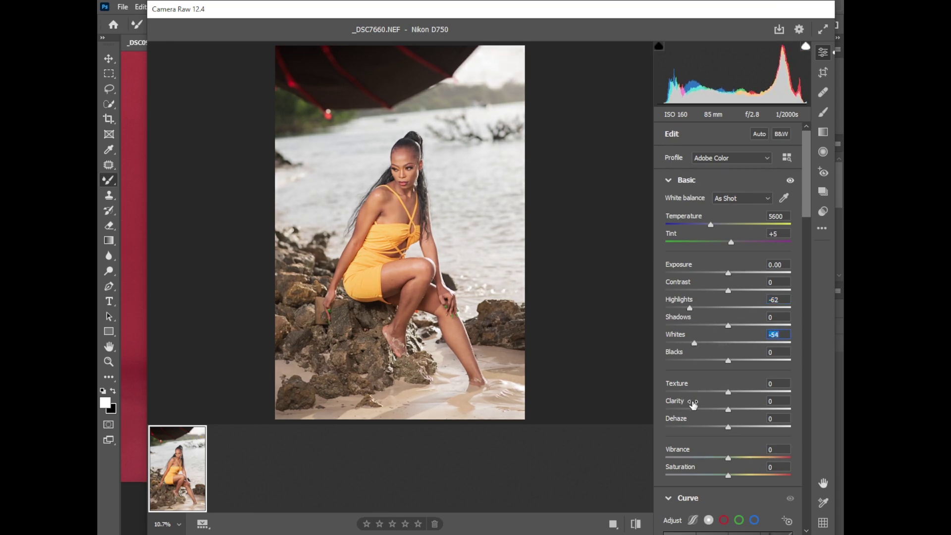
drag(728, 360, 715, 365)
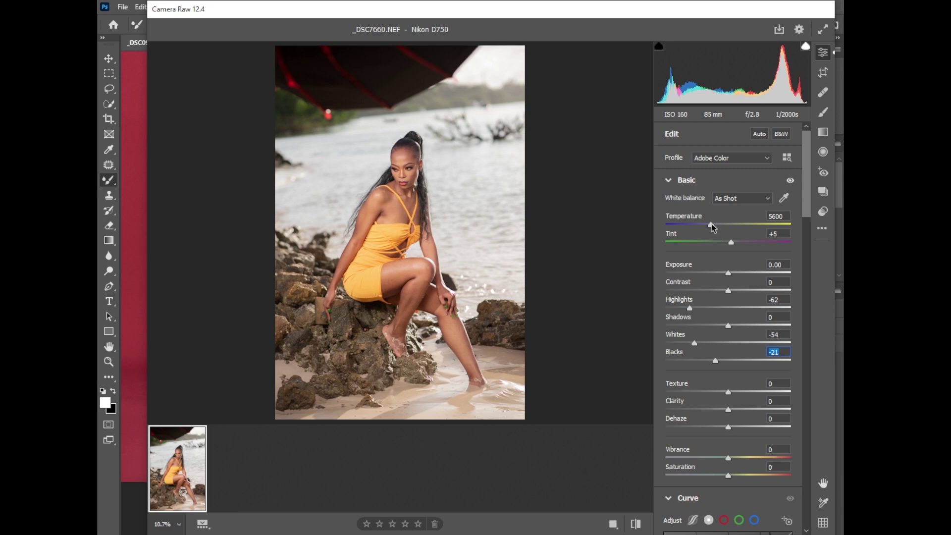
Step: Adjust the white balance with Temperature at 5800 and Tint at +7
drag(711, 226, 714, 229)
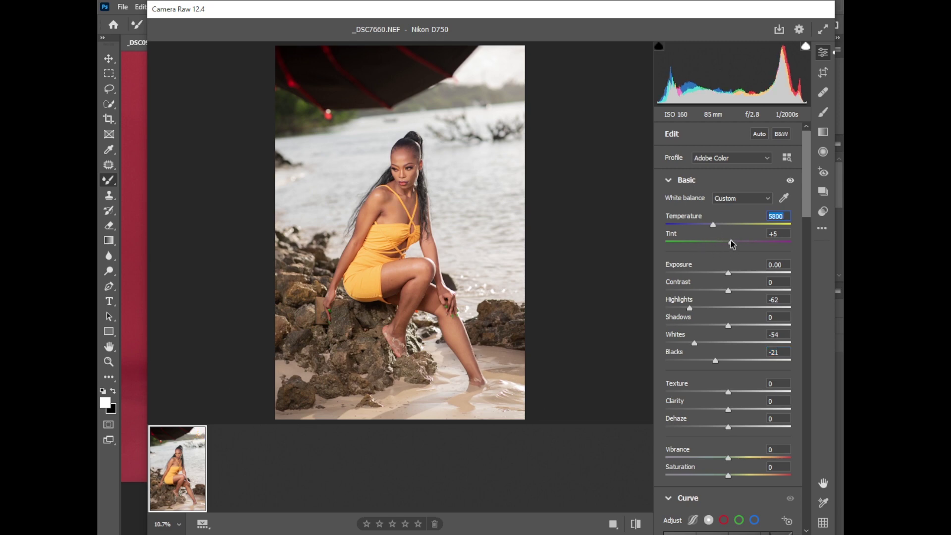
drag(731, 243, 734, 243)
Step: Set Clarity to +3, Vibrance to +14, Saturation to +3 and Dehaze to +4
key(ctrl+plus)
key(ctrl+plus)
key(ctrl+plus)
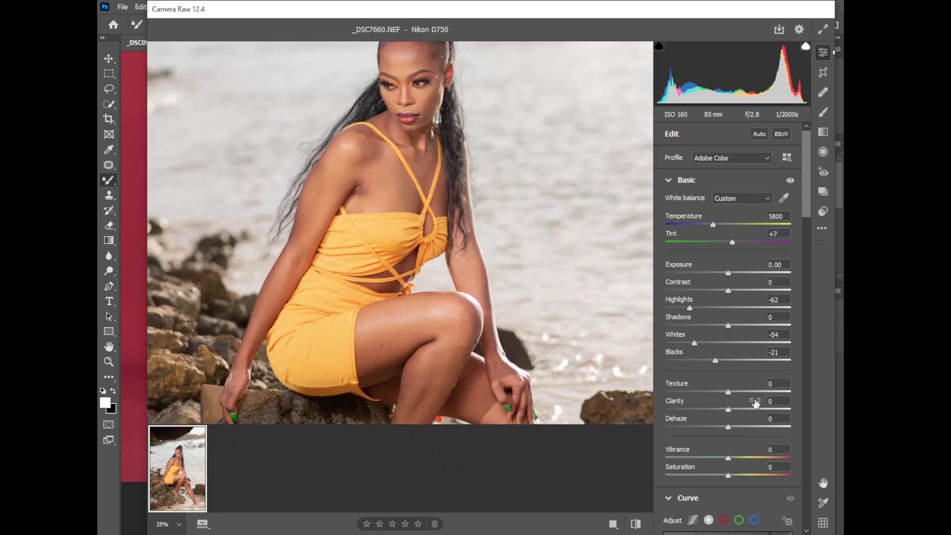
drag(731, 412, 732, 412)
drag(806, 218, 809, 244)
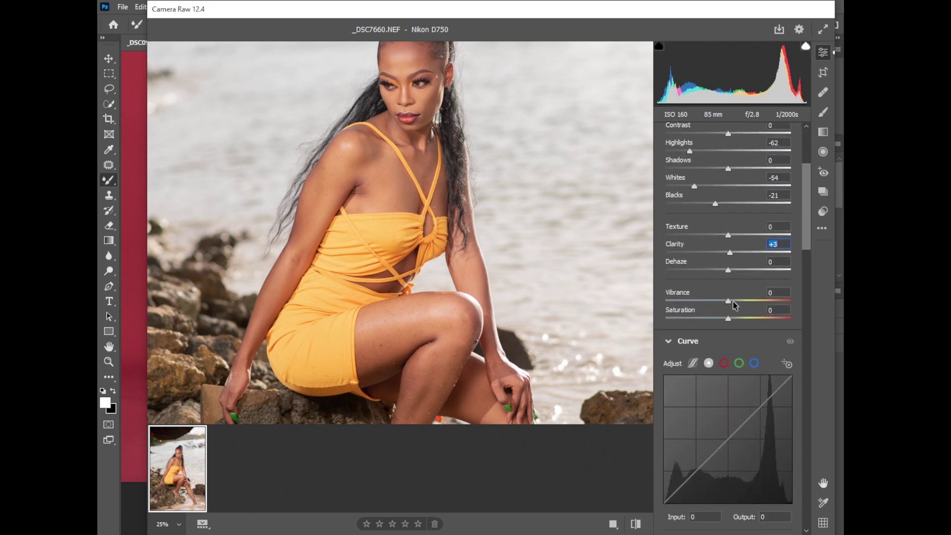
mouse_move(732, 302)
mouse_down()
mouse_move(743, 304)
mouse_move(730, 320)
mouse_up()
drag(810, 250, 804, 216)
scroll(728, 346, down, 3)
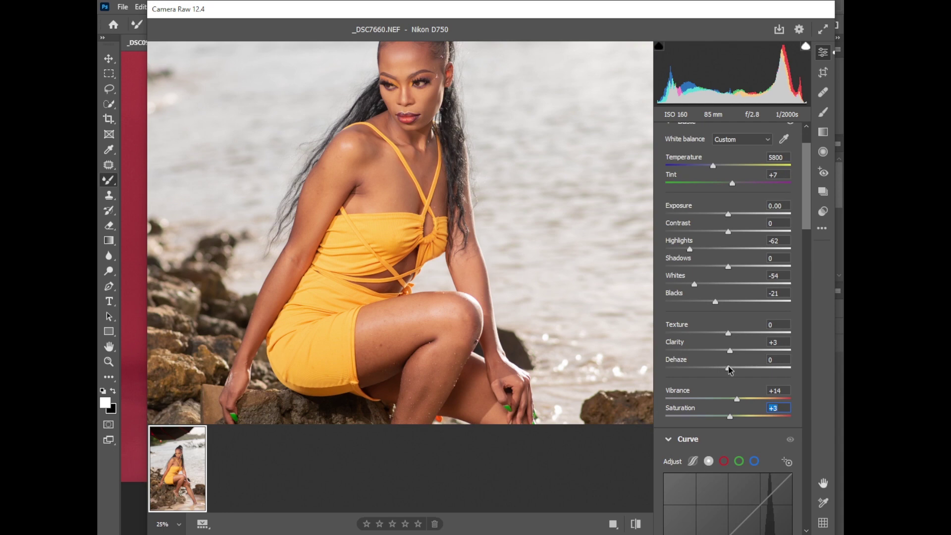
drag(728, 368, 730, 369)
Step: Compare the whole photo before and after the raw adjustments
key(ctrl+0)
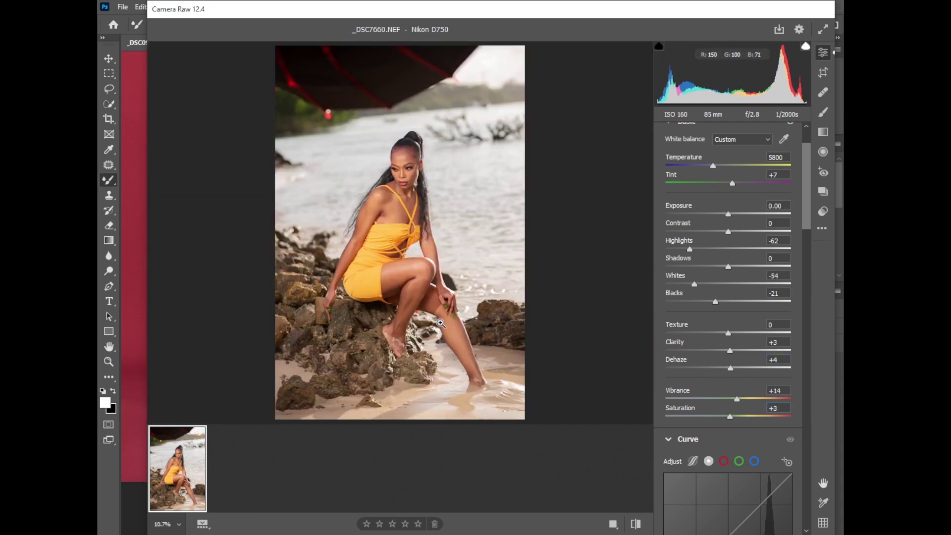
click(636, 524)
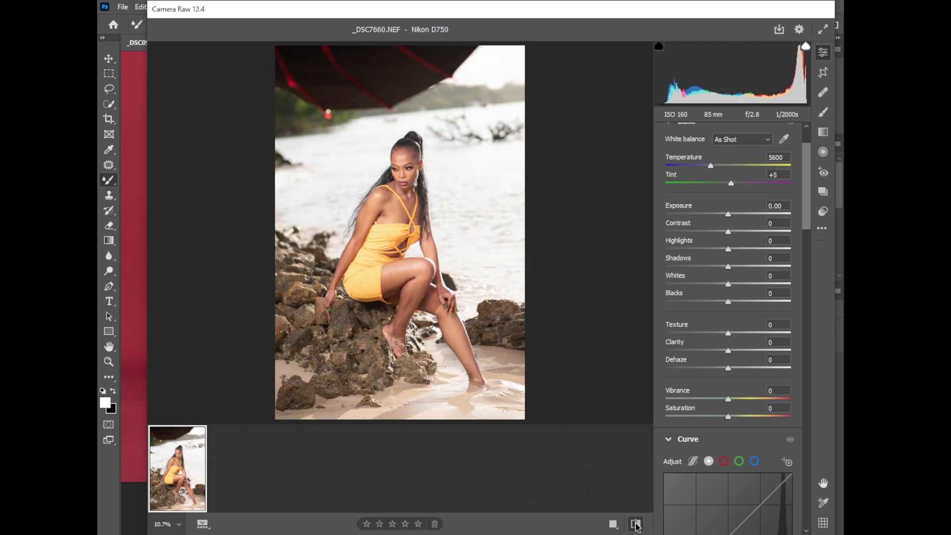
click(636, 524)
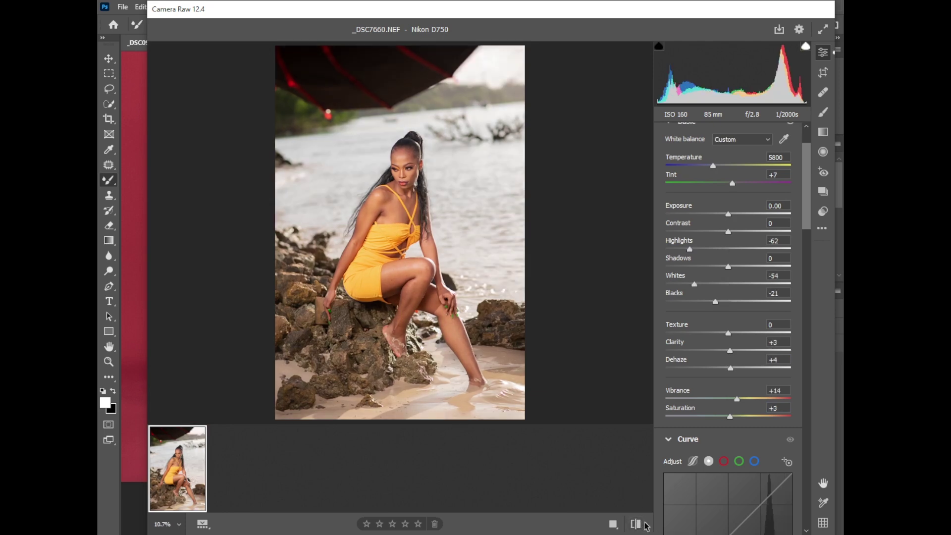
click(636, 525)
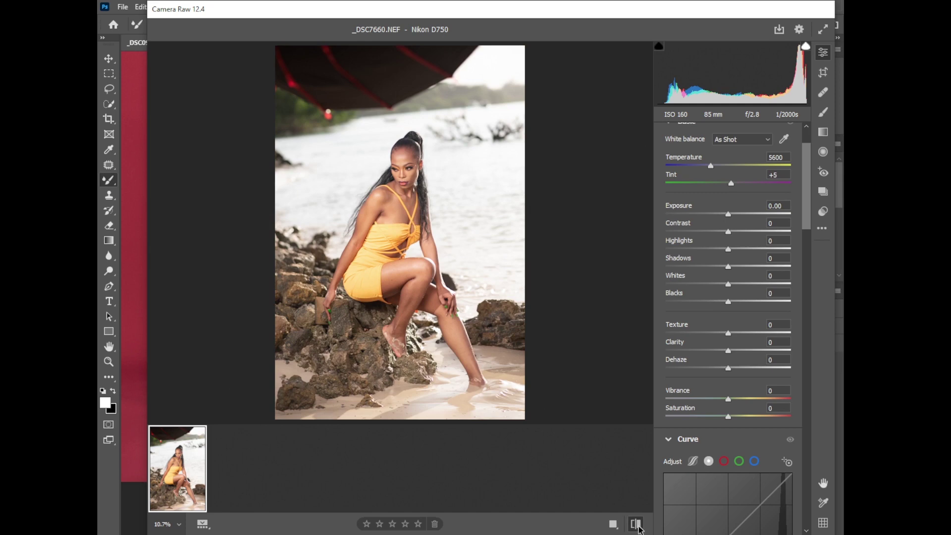
click(636, 525)
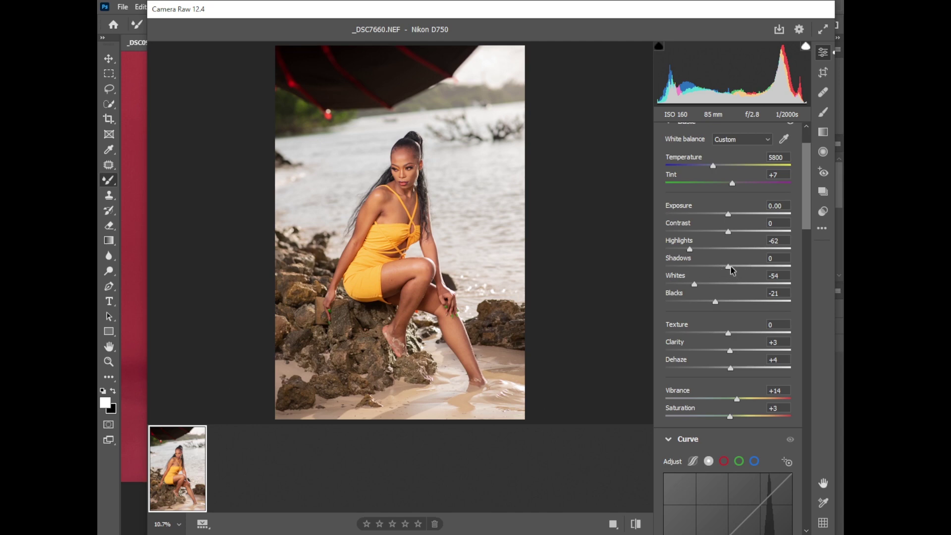
Step: Set Shadows to +18 and compare the edited photo with the original
drag(732, 270, 745, 270)
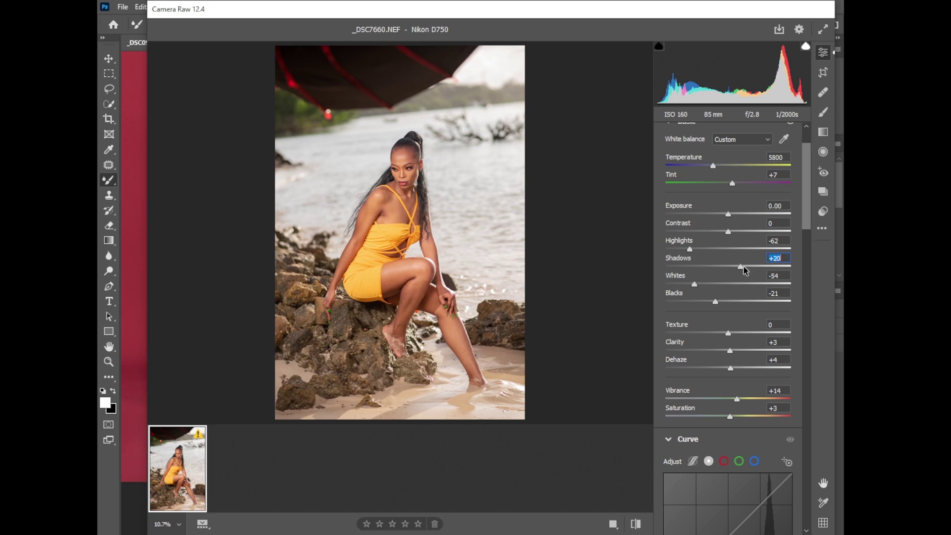
drag(745, 270, 739, 270)
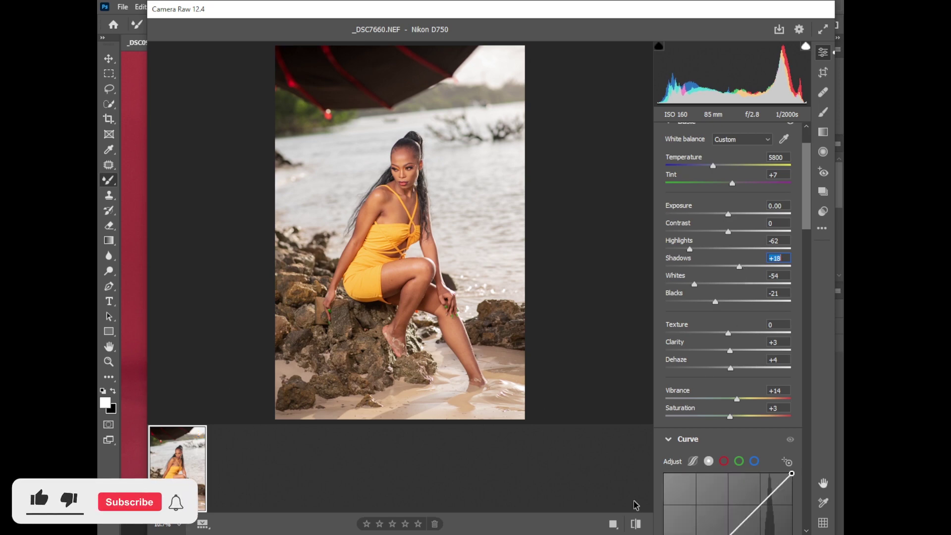
click(636, 523)
click(637, 524)
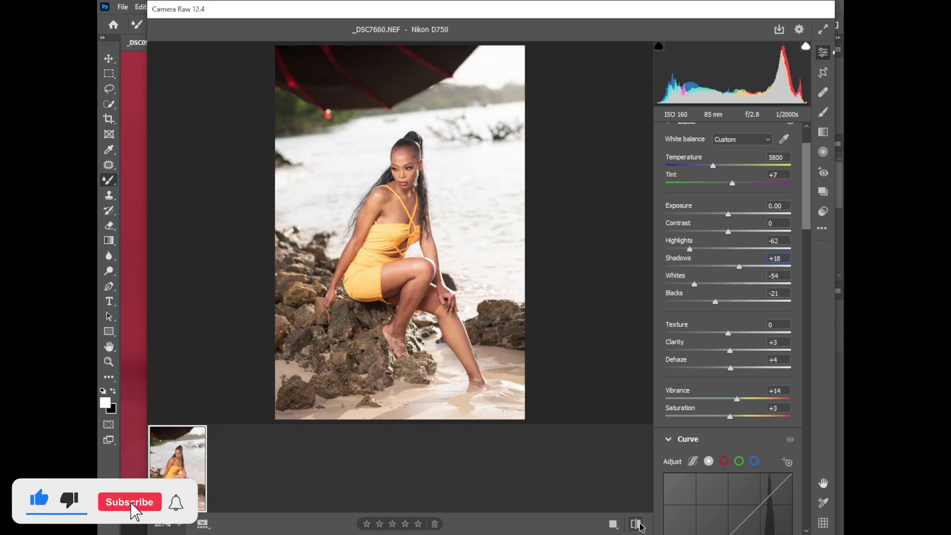
click(637, 524)
click(636, 524)
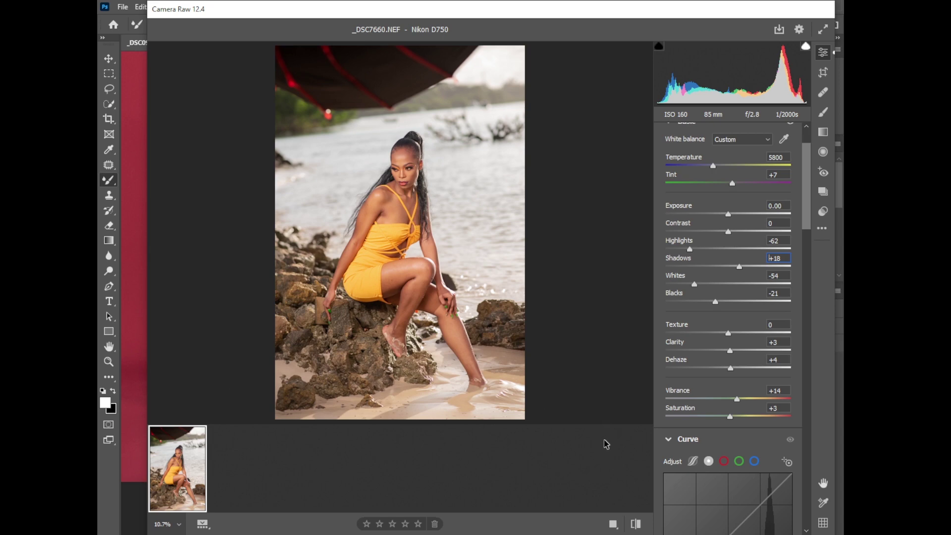
Step: Open the adjusted photo in Photoshop and replace the umbrella, outlined with the Patch tool, using a Content-Aware fill at 100% opacity
key(Escape)
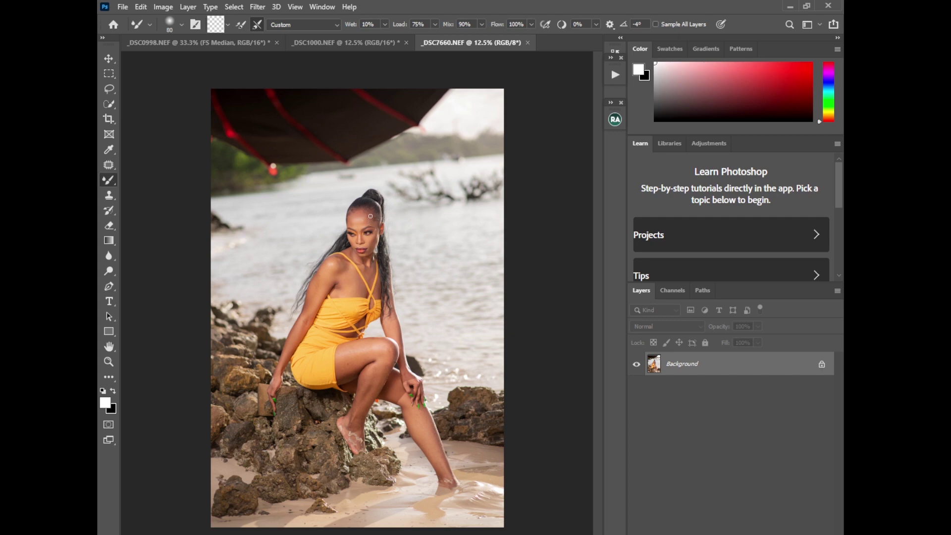
click(110, 166)
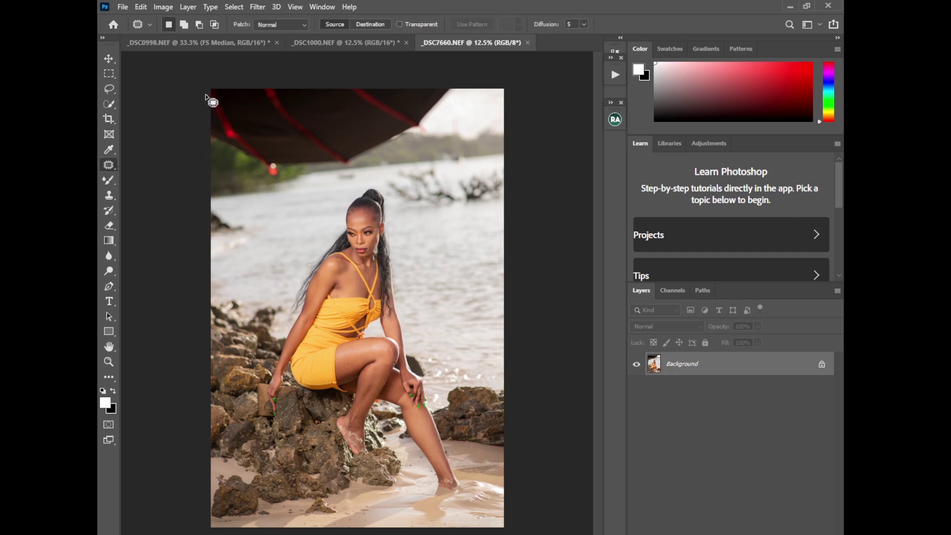
mouse_move(211, 97)
mouse_down()
mouse_move(201, 144)
mouse_move(275, 184)
mouse_move(296, 169)
mouse_move(354, 166)
mouse_move(425, 134)
mouse_move(469, 72)
mouse_move(415, 58)
mouse_move(193, 46)
mouse_move(201, 141)
mouse_up()
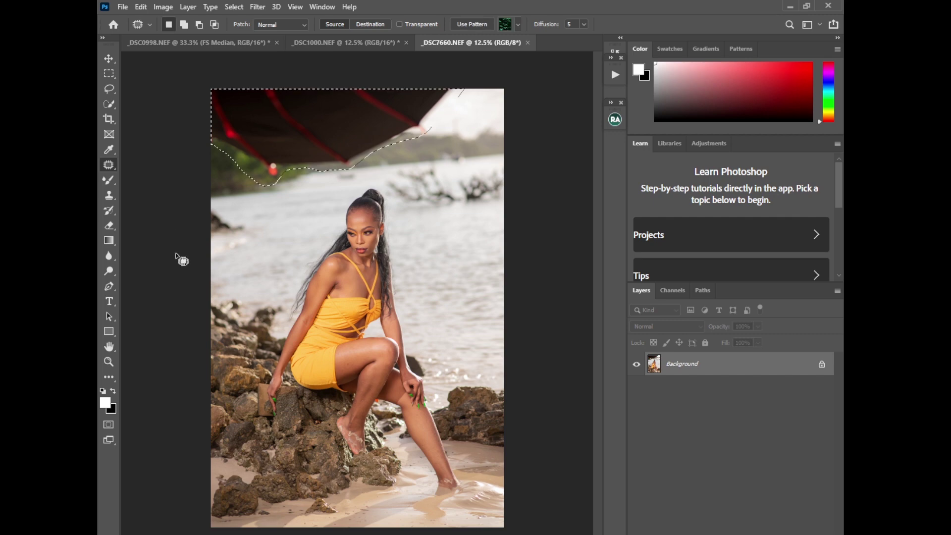
click(140, 7)
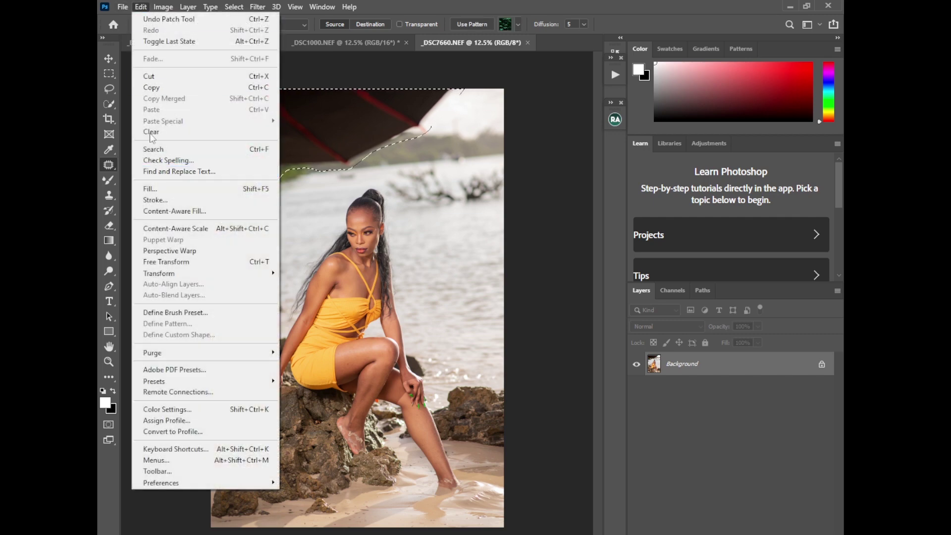
click(151, 188)
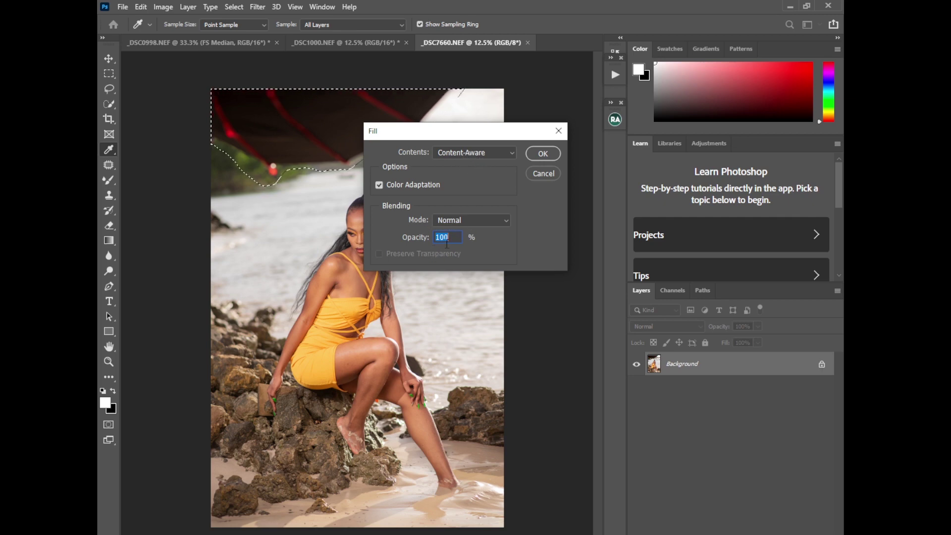
click(543, 154)
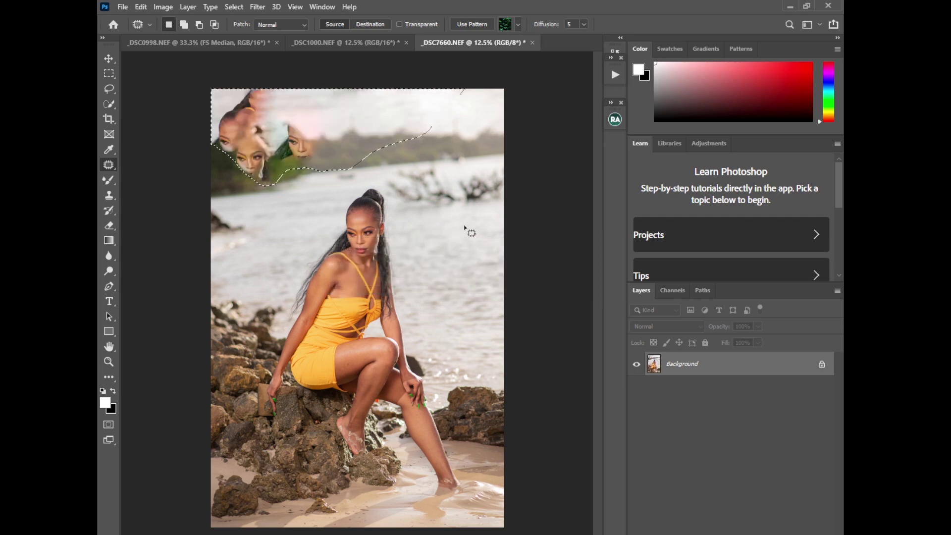
key(ctrl+d)
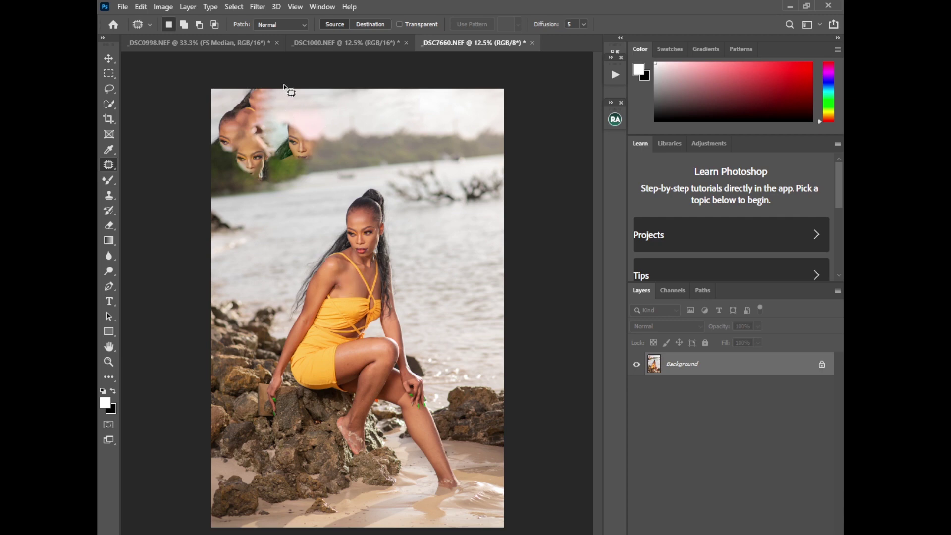
Step: Outline the duplicated faces above the shoreline with the Patch tool, replace them with a Content-Aware fill and clear the selection
mouse_move(285, 89)
mouse_down()
mouse_move(327, 114)
mouse_move(326, 144)
mouse_move(269, 184)
mouse_move(215, 164)
mouse_move(206, 140)
mouse_move(228, 94)
mouse_up()
click(141, 6)
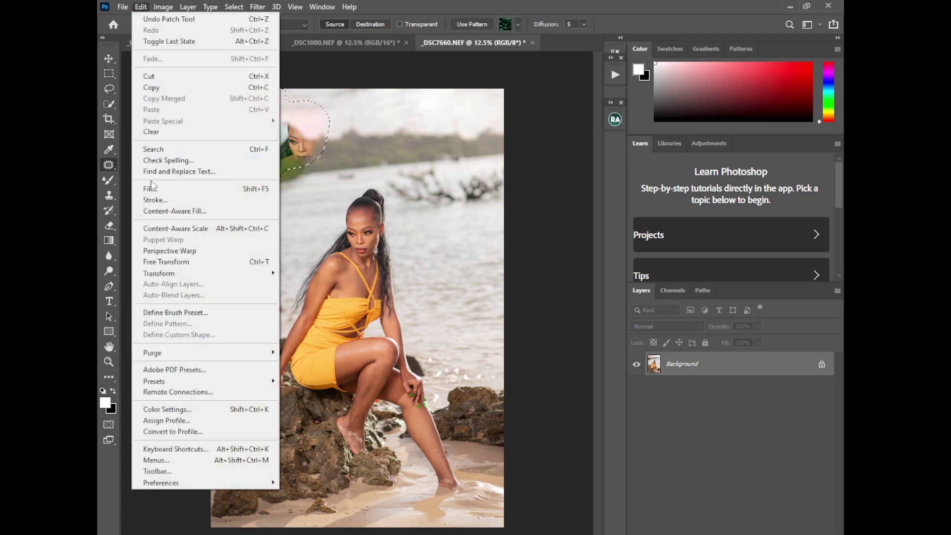
click(152, 188)
click(536, 152)
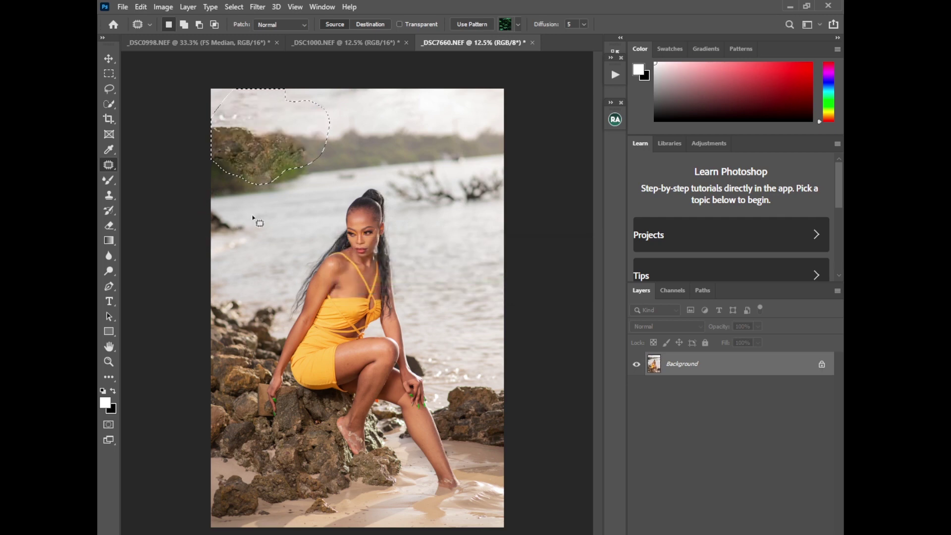
key(ctrl+d)
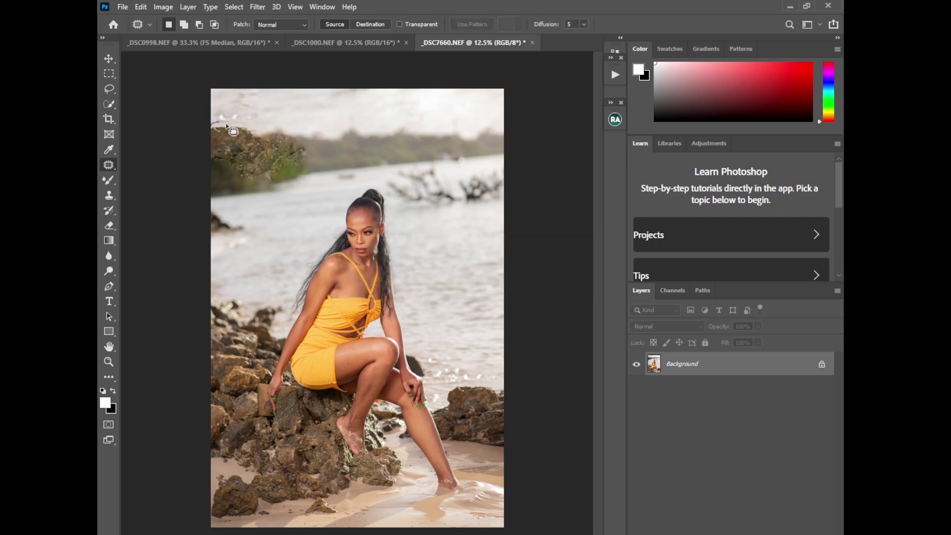
Step: Patch the rocky texture over the far-left shoreline with blurred vegetation from the distant tree line and clear the selection
mouse_move(225, 126)
mouse_down()
mouse_move(285, 129)
mouse_move(306, 147)
mouse_move(301, 174)
mouse_move(277, 190)
mouse_move(252, 187)
mouse_move(215, 179)
mouse_move(202, 157)
mouse_move(218, 136)
mouse_move(316, 150)
mouse_move(400, 145)
mouse_up()
key(ctrl+d)
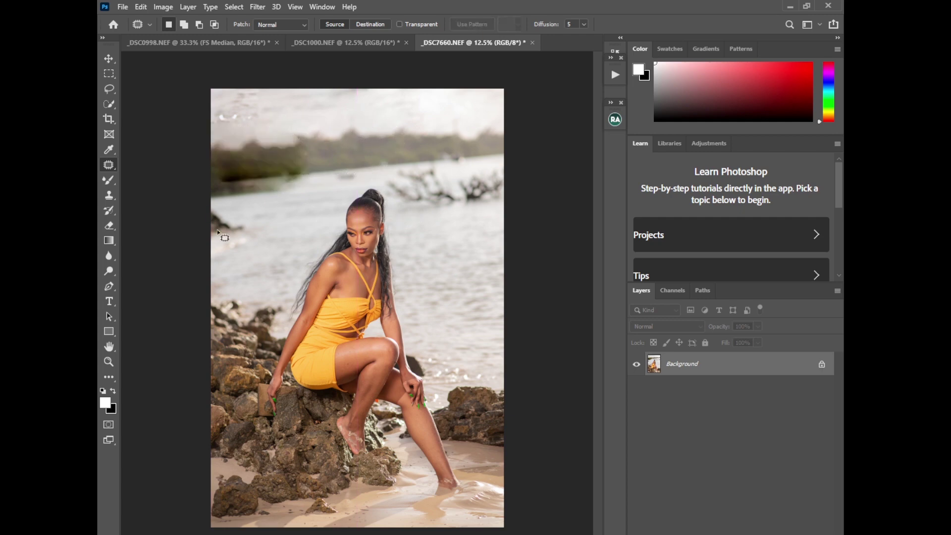
Step: Try to patch the dark lower edge of the left shoreline vegetation with the distant tree line
mouse_move(228, 170)
mouse_down()
mouse_move(217, 178)
mouse_move(251, 187)
mouse_move(320, 170)
mouse_move(232, 167)
mouse_up()
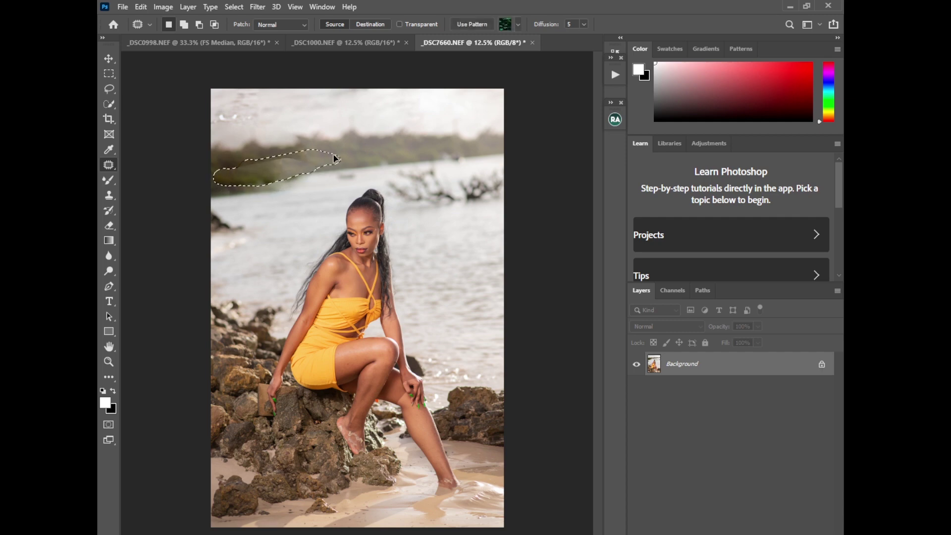
drag(336, 158, 389, 143)
key(ctrl+d)
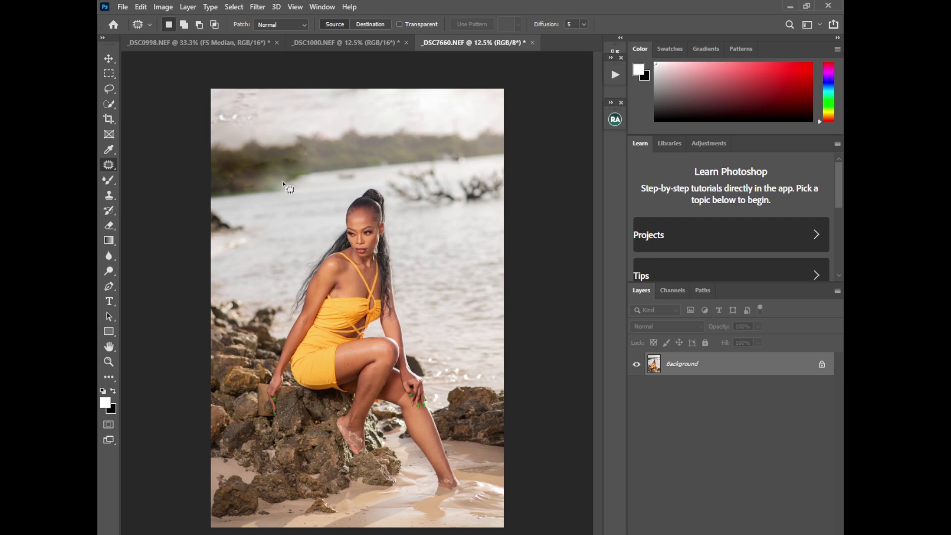
key(ctrl+z)
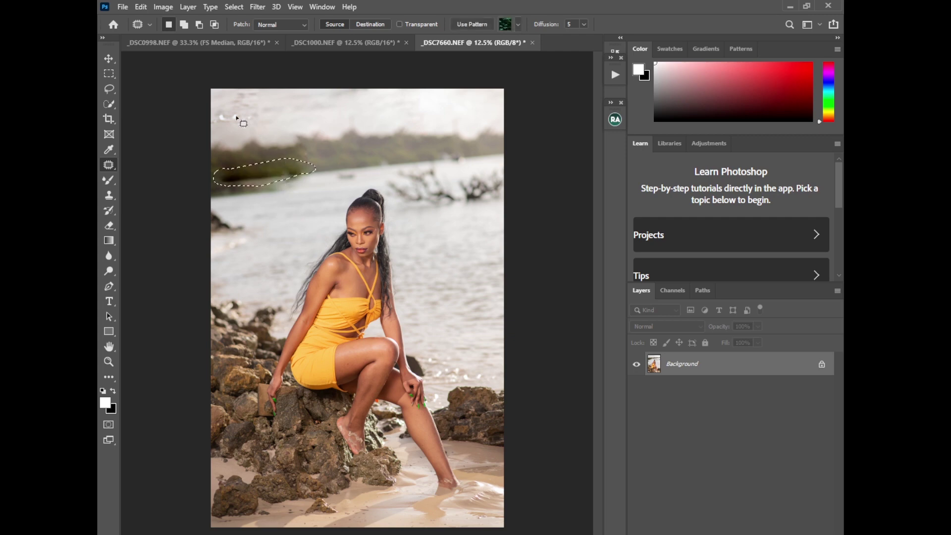
Step: Replace the outlined lower edge of the left shoreline vegetation with a Content-Aware fill at 100% opacity and clear the selection
click(143, 12)
click(154, 188)
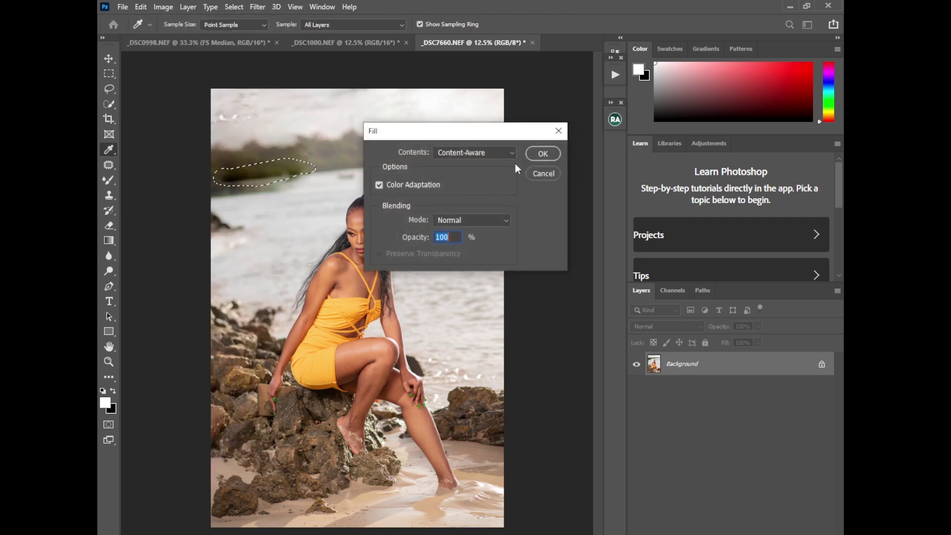
click(539, 156)
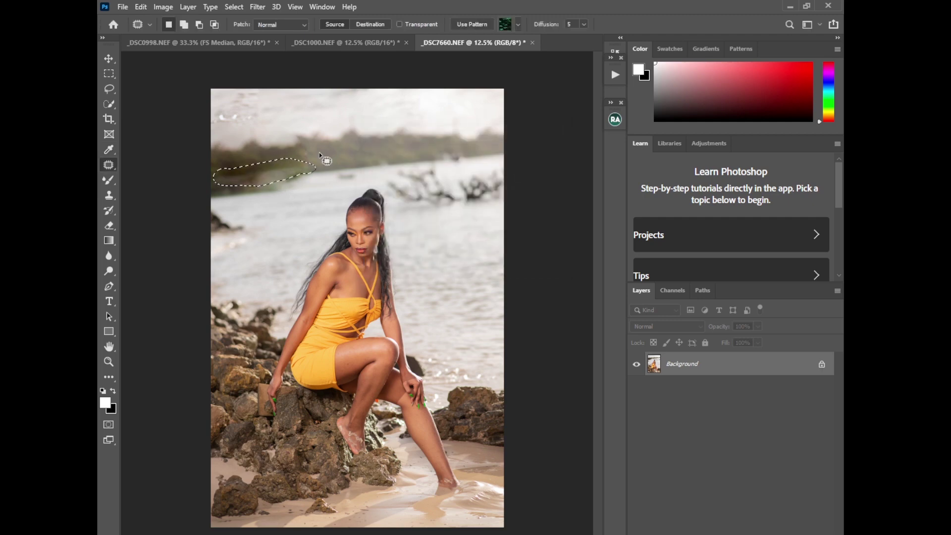
key(ctrl+d)
Step: Crop the photo to a 4:5 (8:10) ratio, tightened around the seated woman with her feet kept in the frame
click(108, 117)
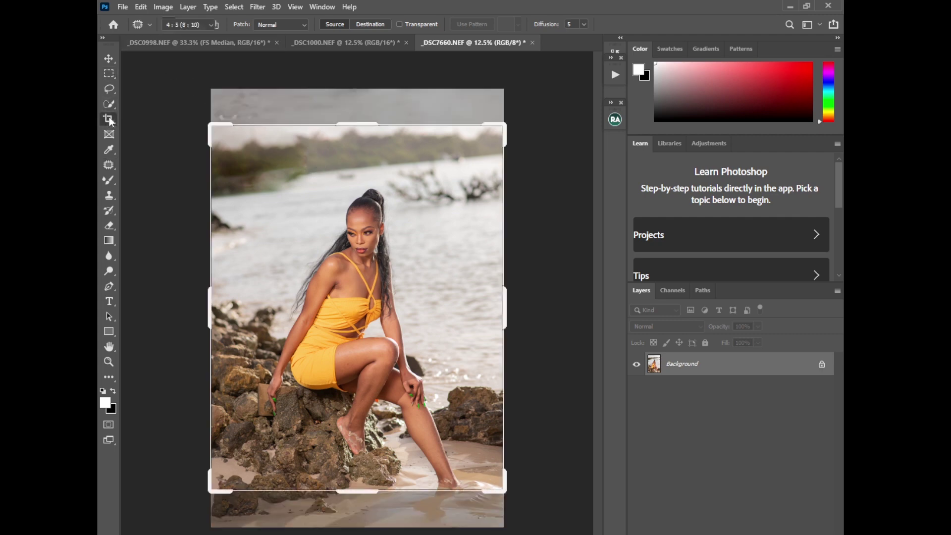
click(190, 25)
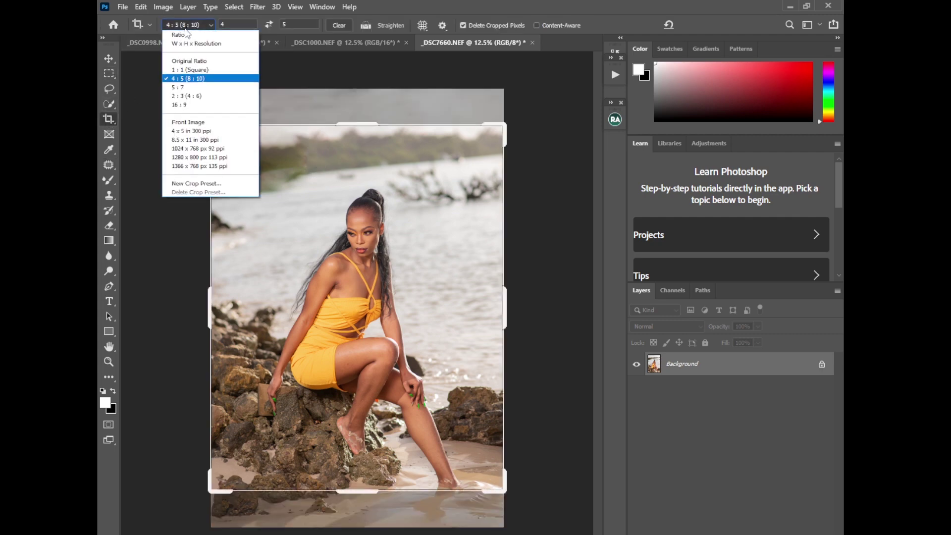
click(181, 78)
drag(360, 125, 364, 139)
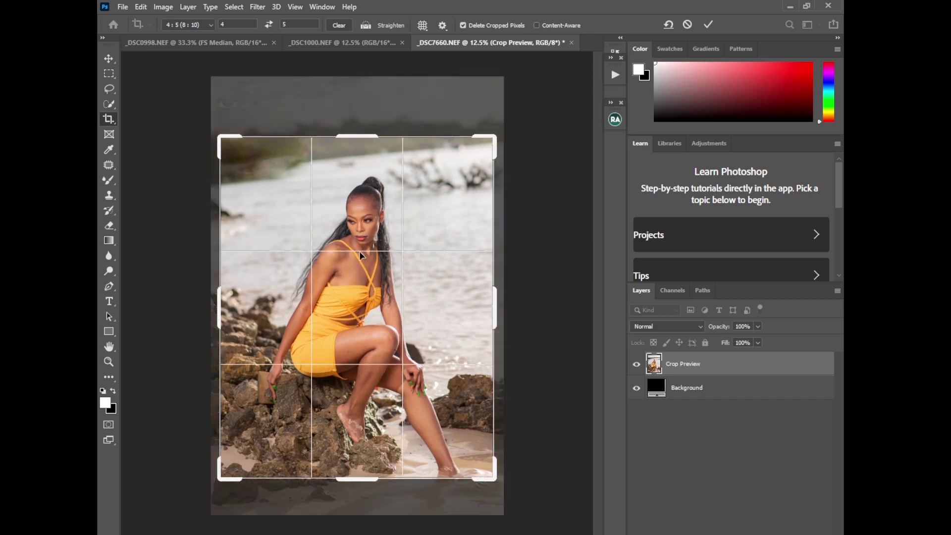
mouse_move(359, 251)
mouse_down()
mouse_move(355, 232)
mouse_move(364, 254)
mouse_up()
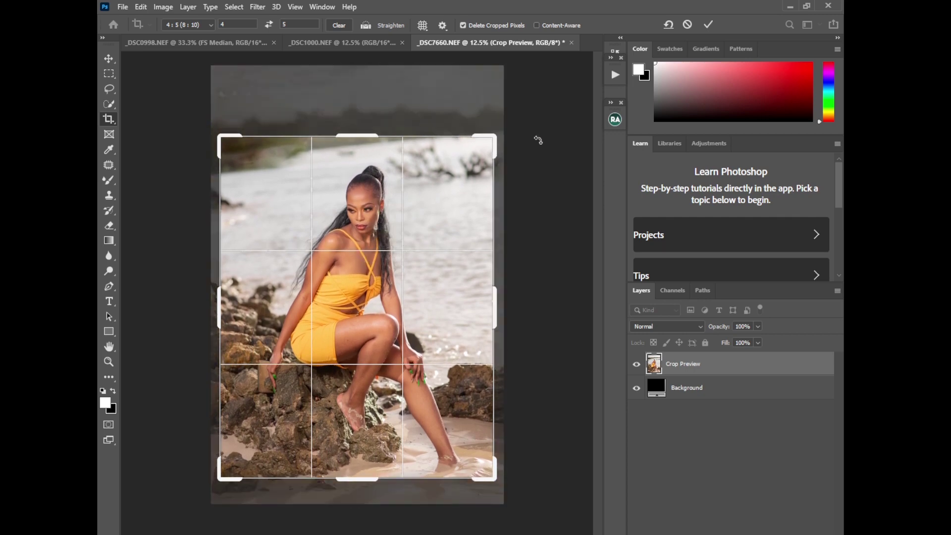
click(707, 25)
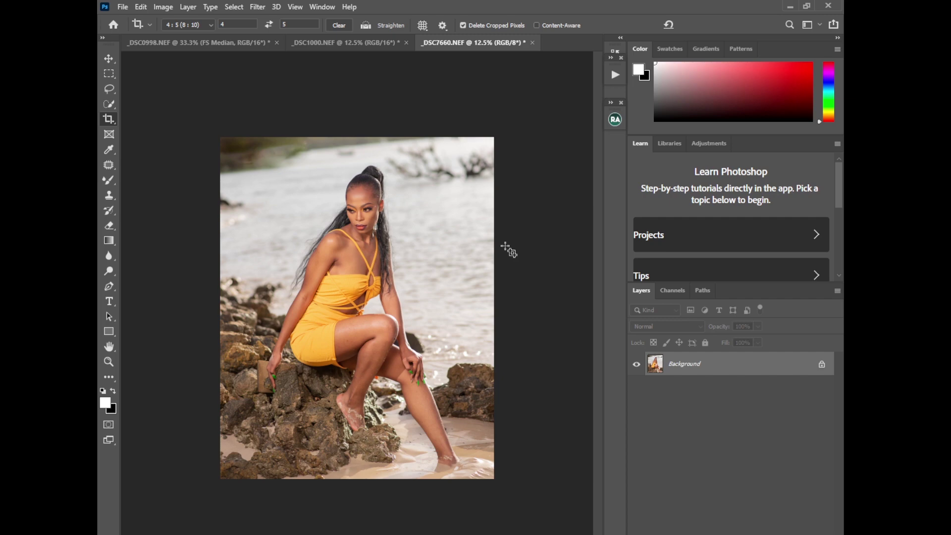
Step: Duplicate the background twice, naming the upper copy "hightexture" and the lower copy "low texture"
key(ctrl)
key(ctrl+j)
key(ctrl+j)
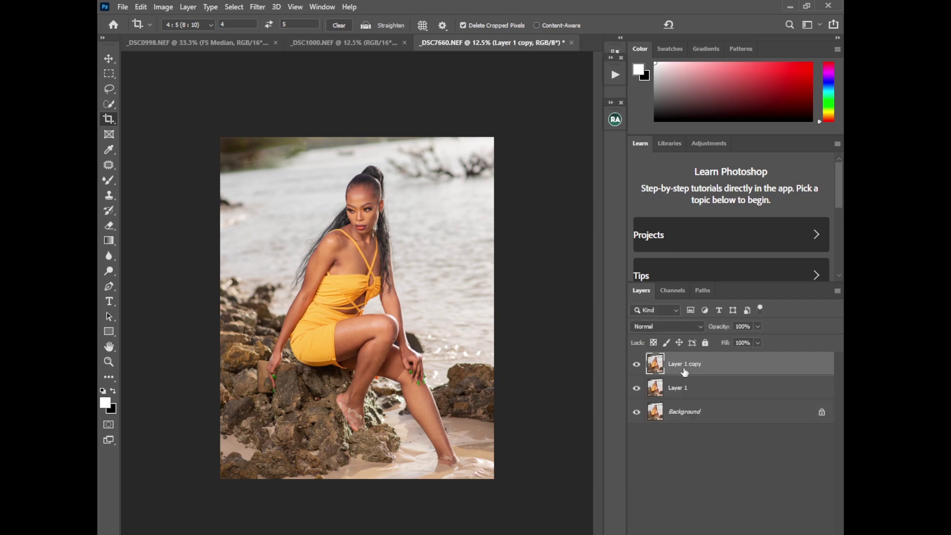
double_click(685, 365)
text(Hexture)
key(Tab)
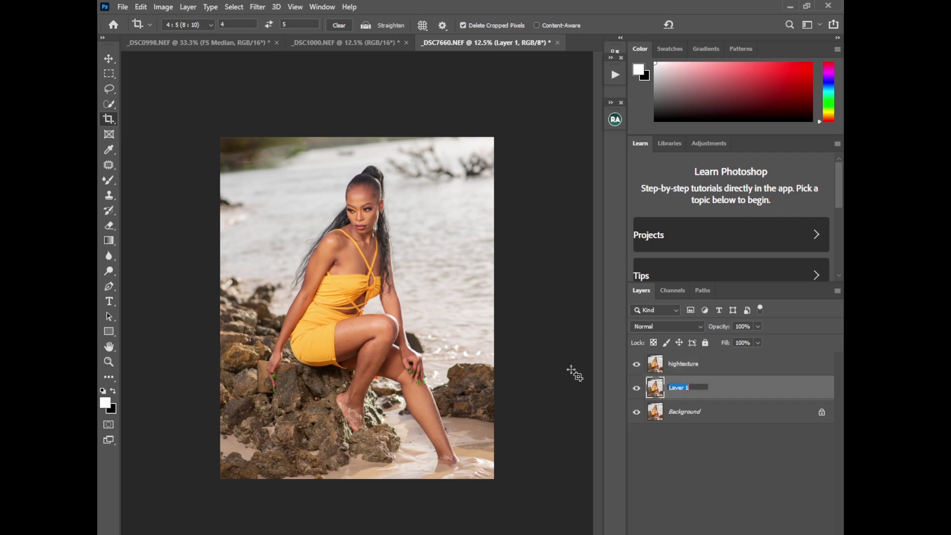
text(low texture)
click(683, 370)
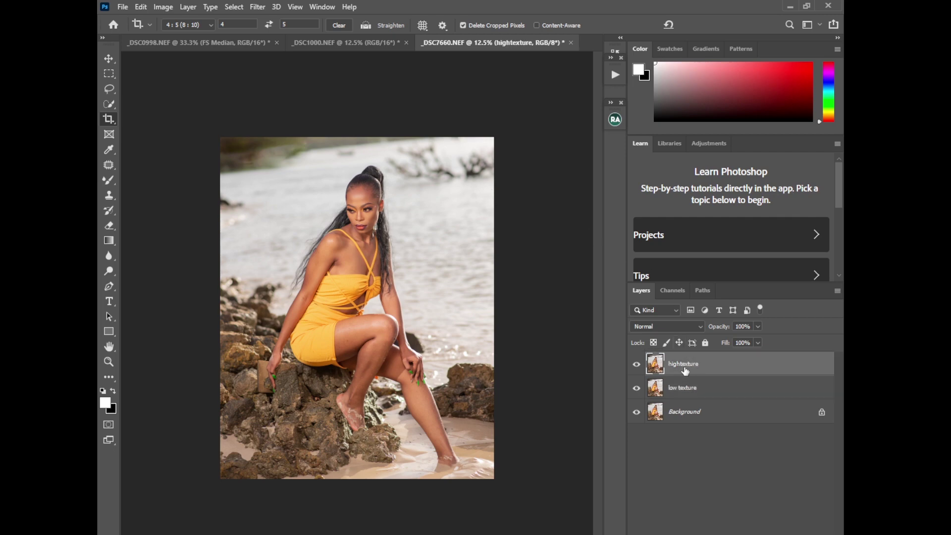
Step: Hide the hightexture layer and open the Dust & Scratches filter for the low texture layer
click(636, 365)
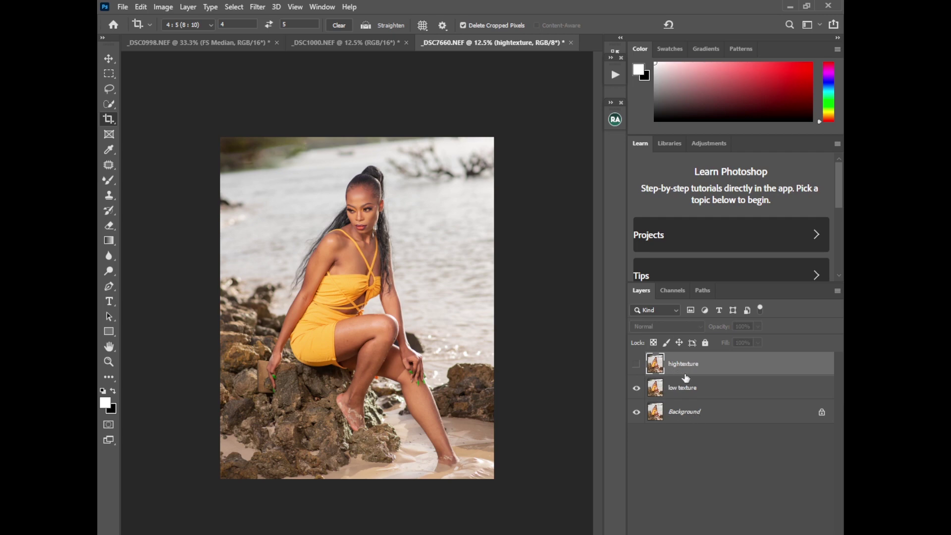
click(689, 390)
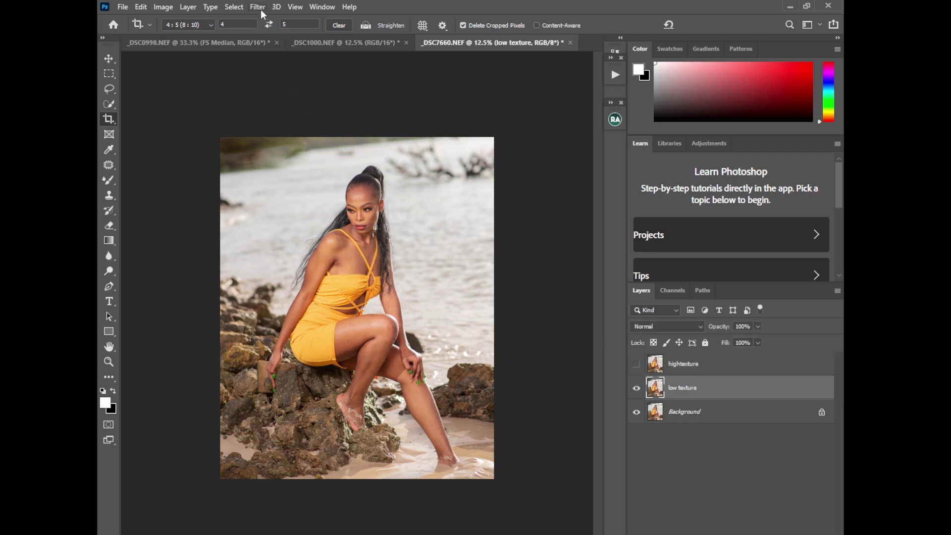
click(257, 7)
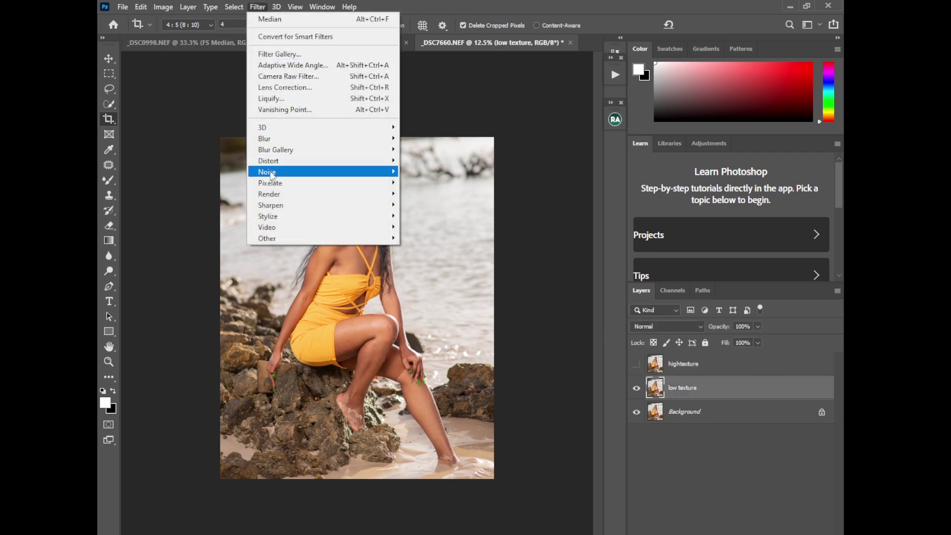
mouse_move(271, 143)
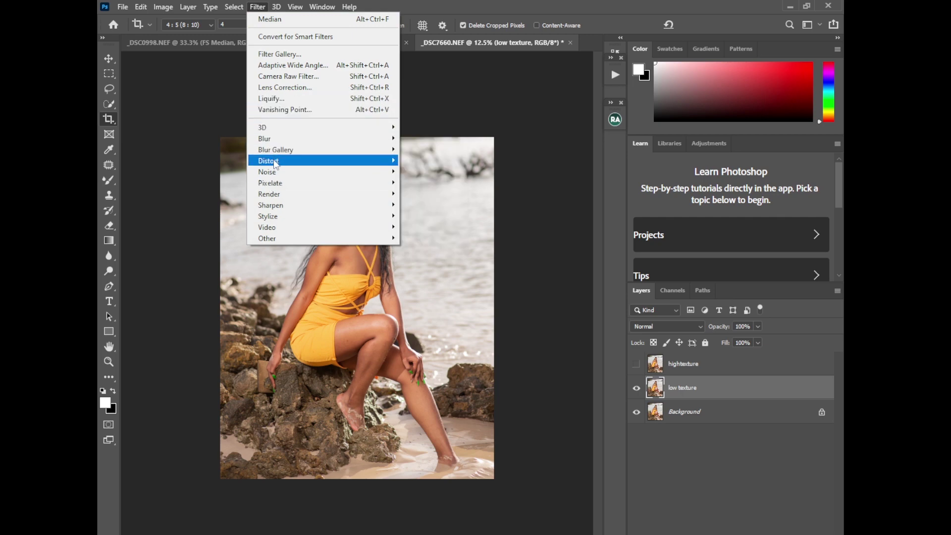
mouse_move(276, 174)
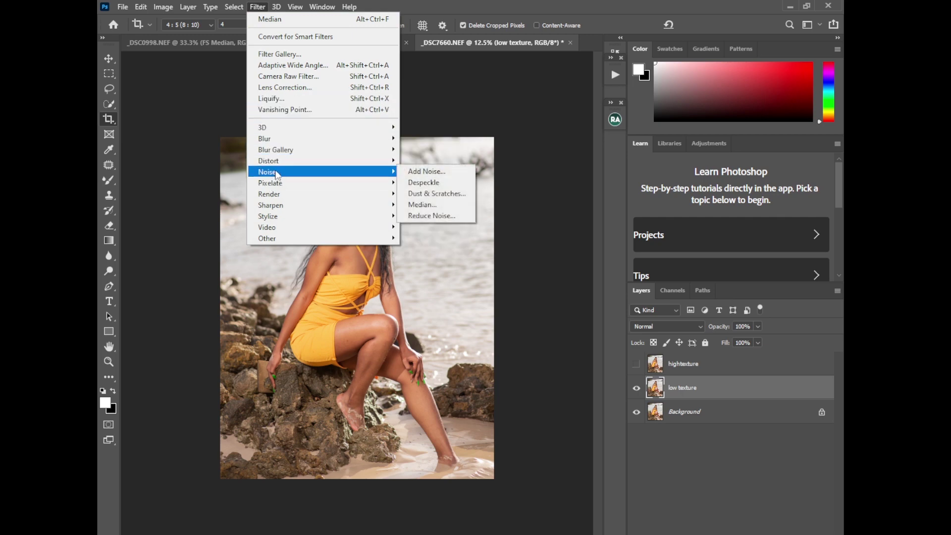
click(435, 193)
click(359, 204)
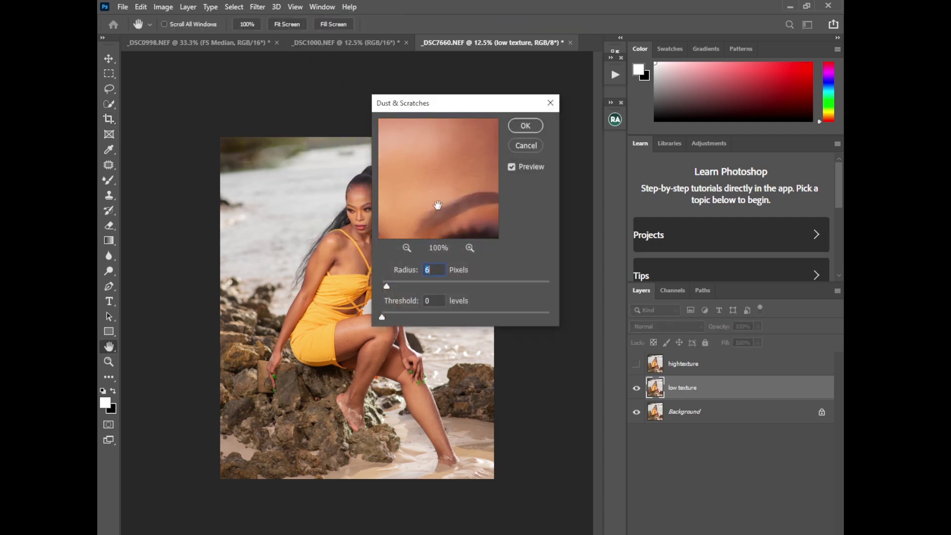
Step: Preview the face and smooth the low texture layer using Dust & Scratches with a 5-pixel radius and a threshold of 0
mouse_move(436, 196)
mouse_down()
mouse_move(450, 199)
mouse_move(425, 183)
mouse_up()
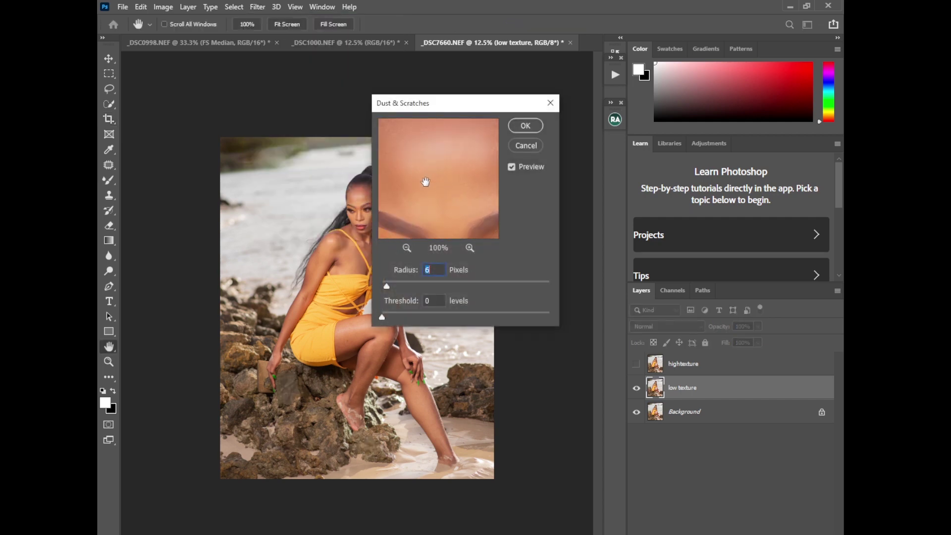
drag(386, 287, 379, 288)
mouse_move(443, 194)
mouse_down()
mouse_move(469, 206)
mouse_move(450, 198)
mouse_move(456, 206)
mouse_up()
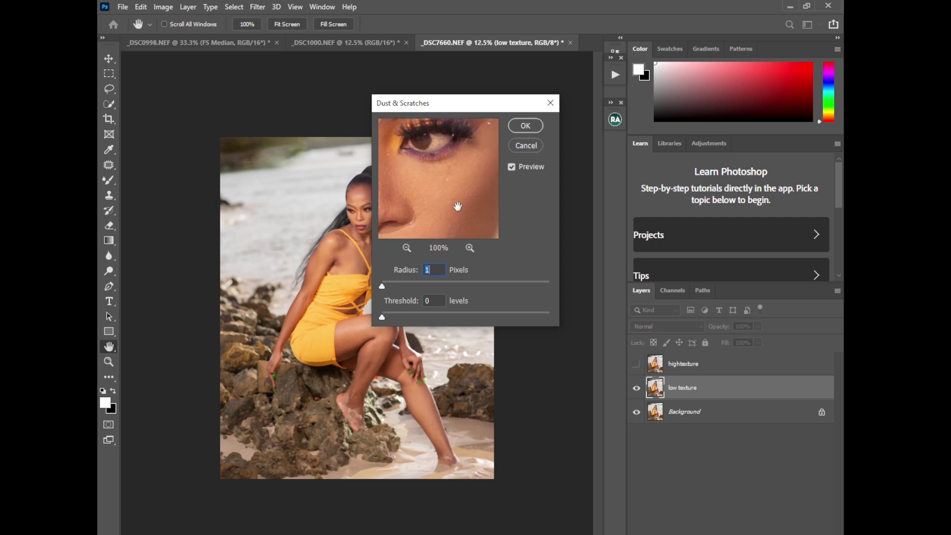
click(407, 247)
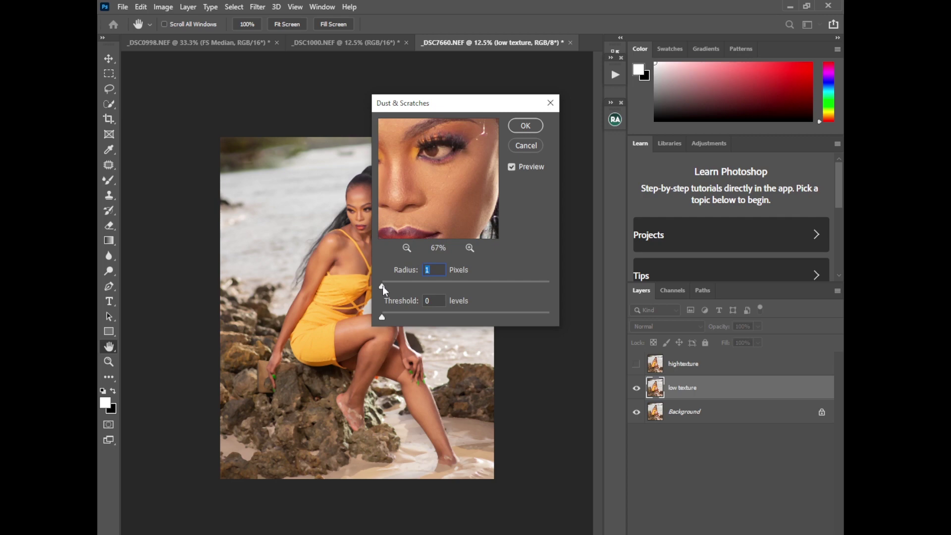
drag(383, 286, 385, 287)
click(385, 287)
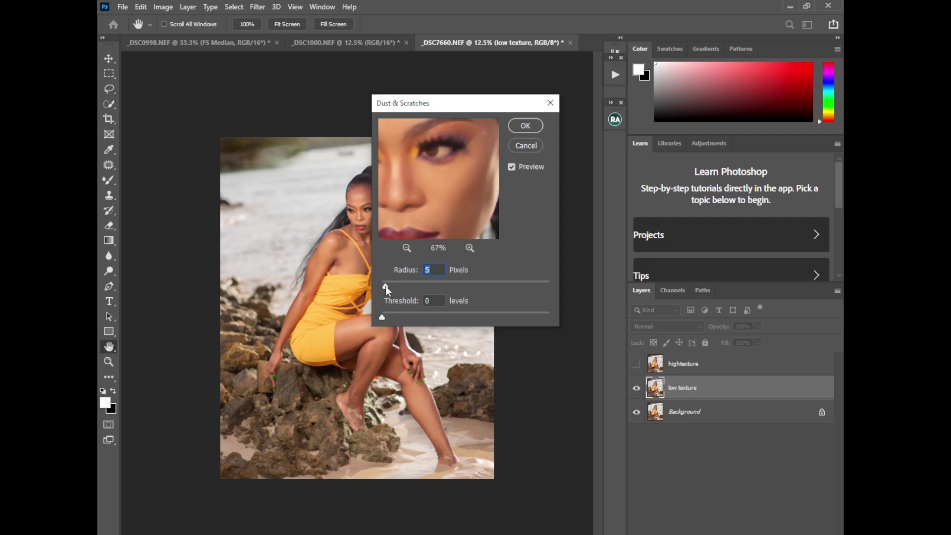
drag(493, 103, 544, 95)
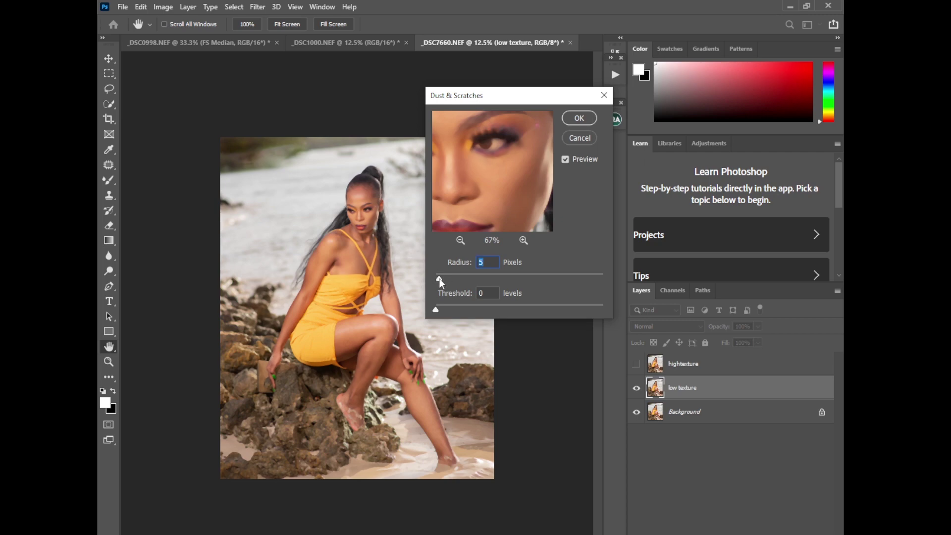
drag(439, 278, 439, 277)
click(579, 118)
key(c)
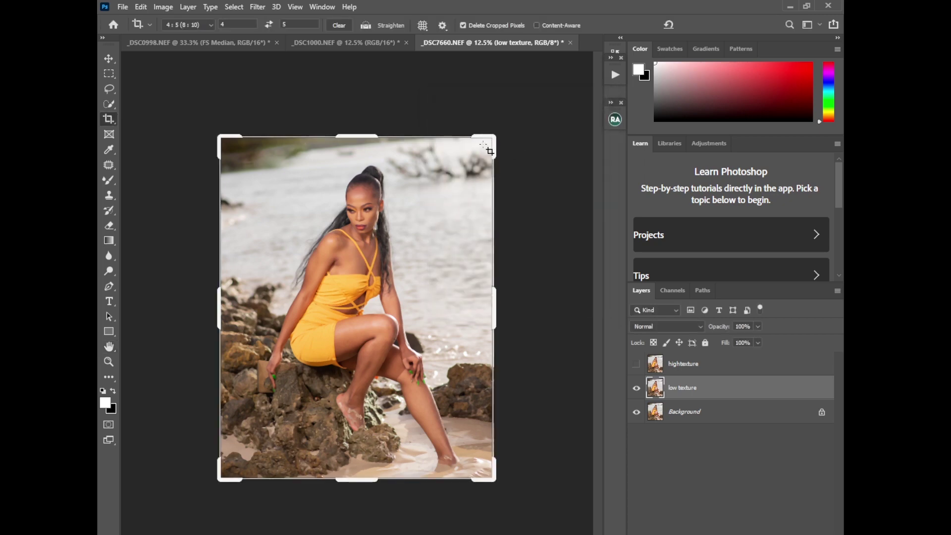
Step: Show the hightexture layer, apply the low texture image to it with Subtract, scale 2 and offset 128, and set its blend mode to Linear Light
click(636, 364)
click(676, 365)
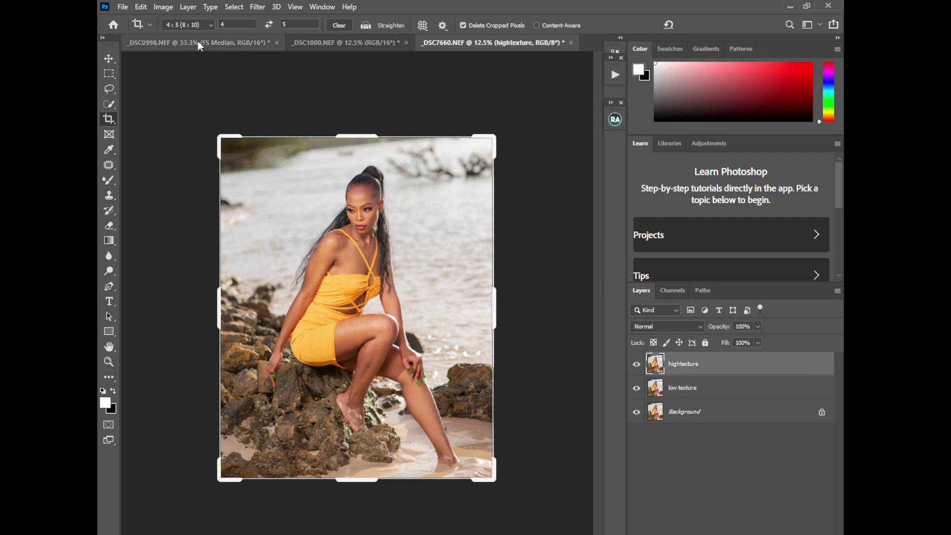
click(163, 7)
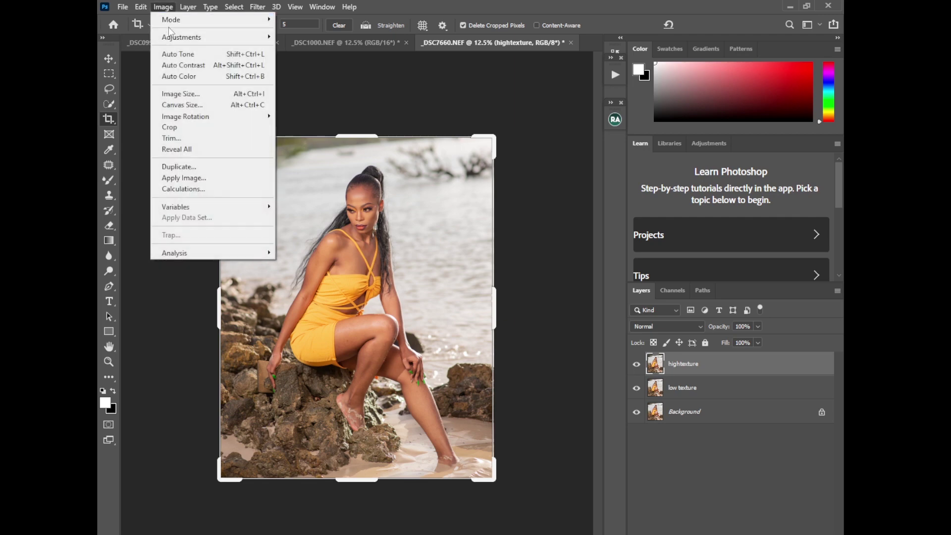
click(183, 177)
click(434, 162)
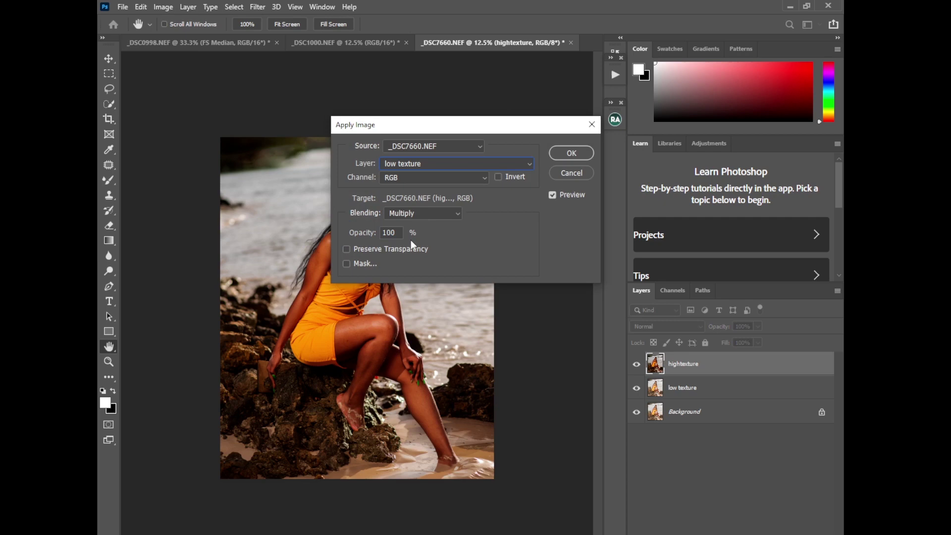
click(420, 213)
click(405, 453)
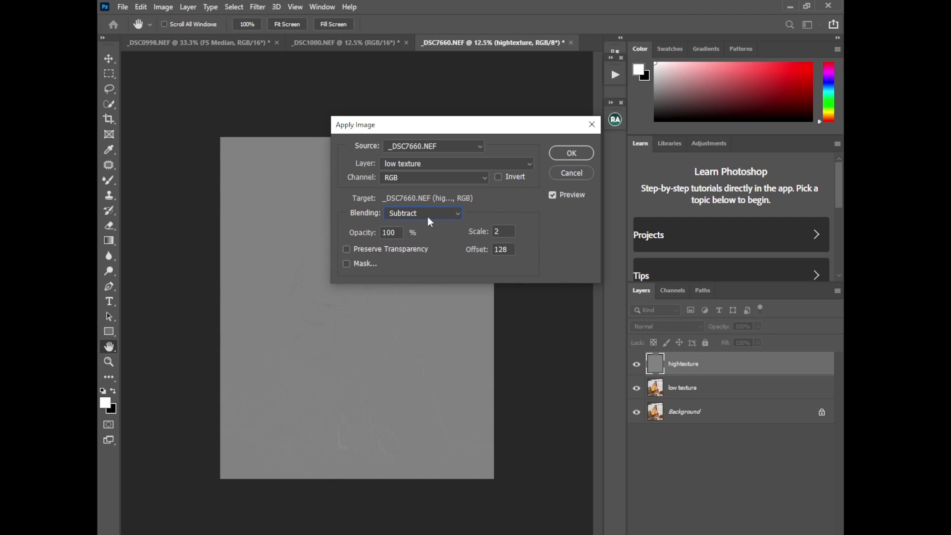
click(571, 153)
key(c)
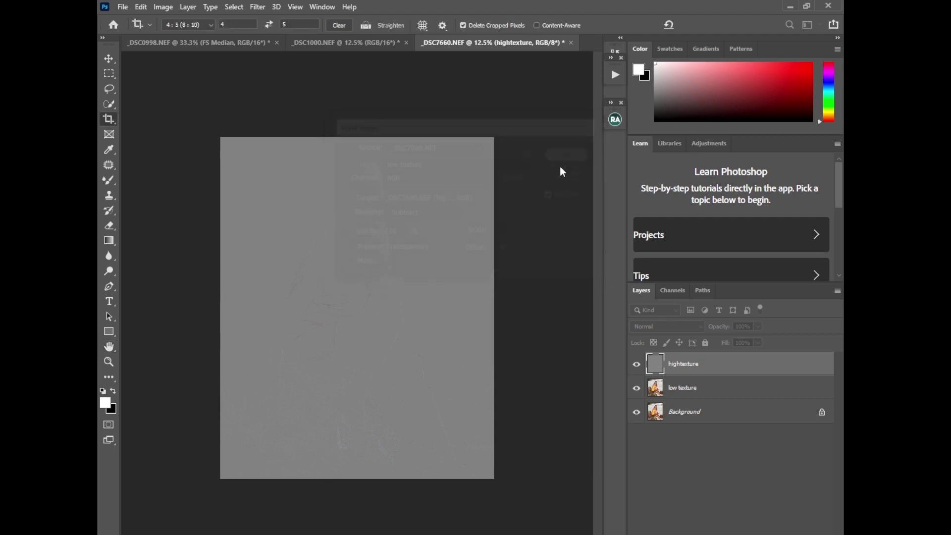
click(669, 327)
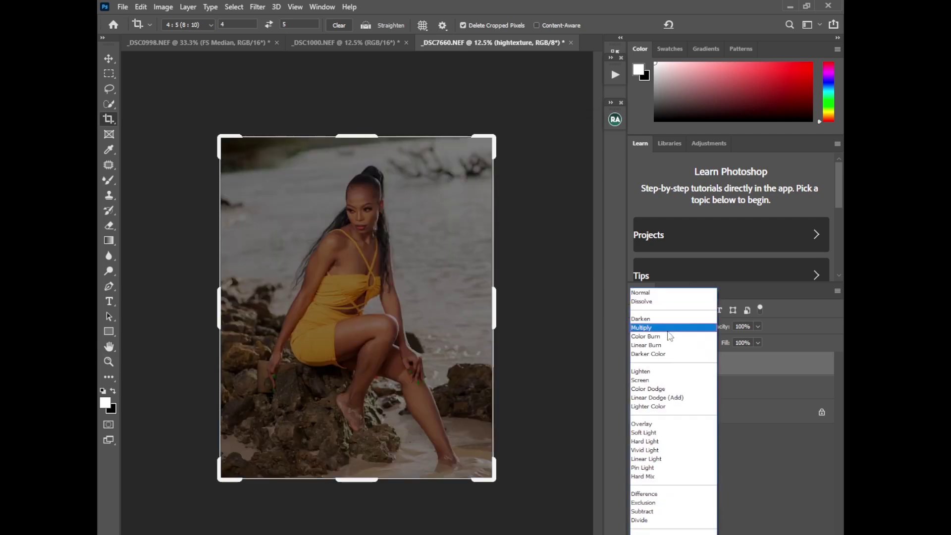
click(645, 459)
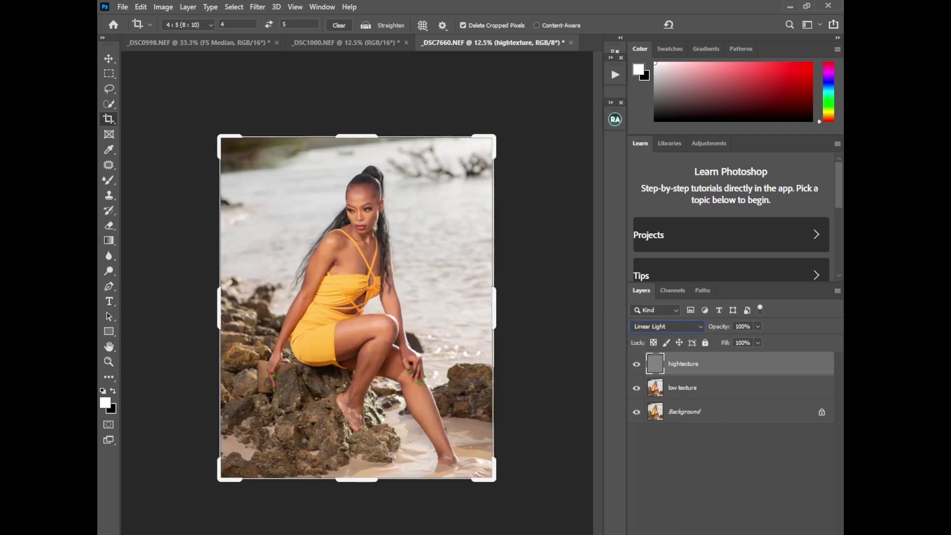
Step: Add a Black & White adjustment layer above the hightexture layer with Reds lowered to -6
click(748, 532)
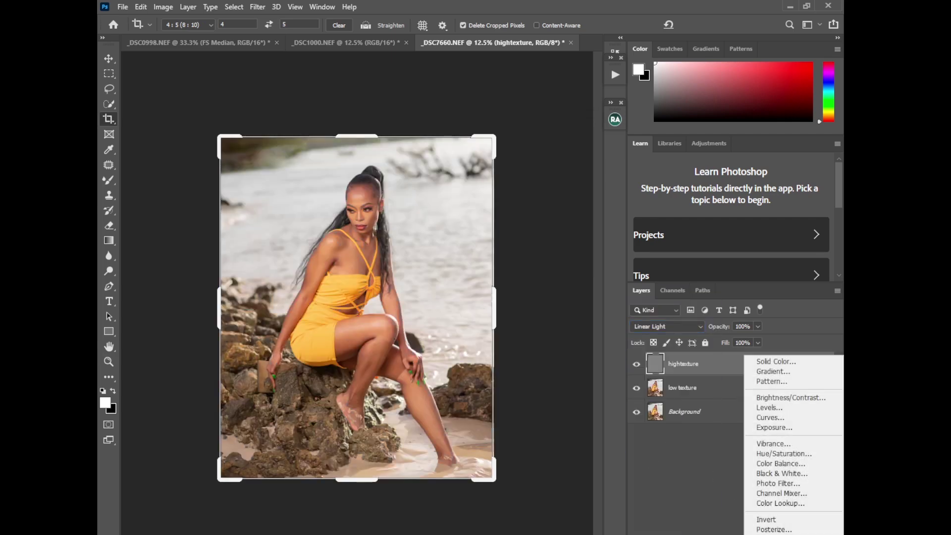
click(773, 473)
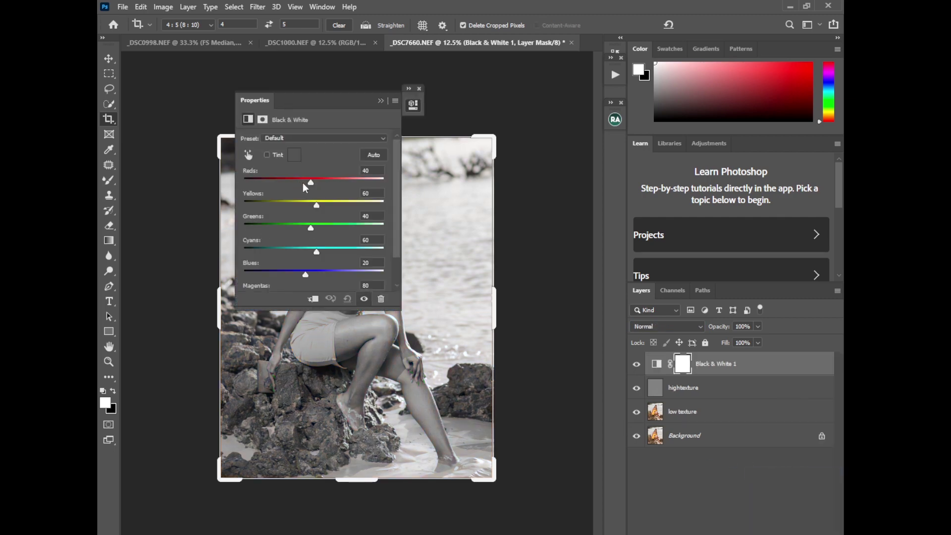
drag(304, 182, 296, 184)
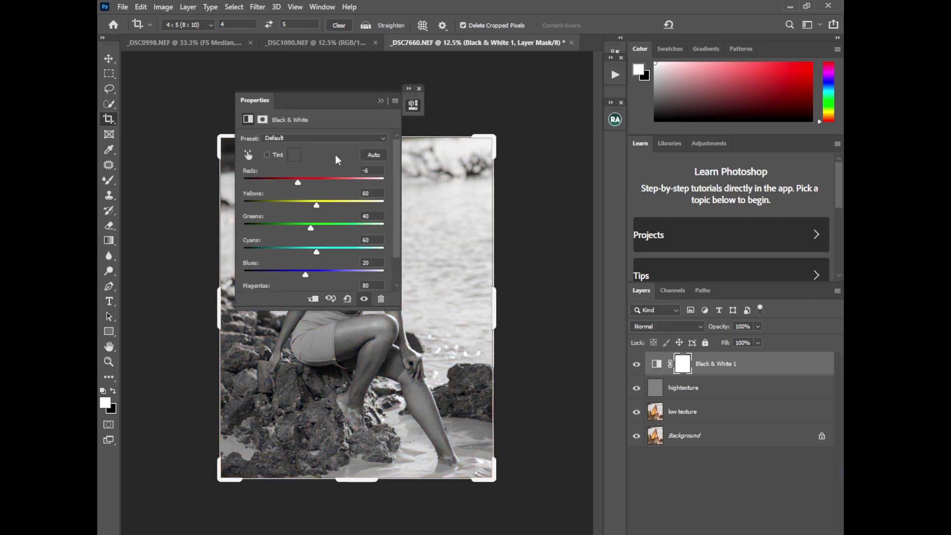
click(381, 101)
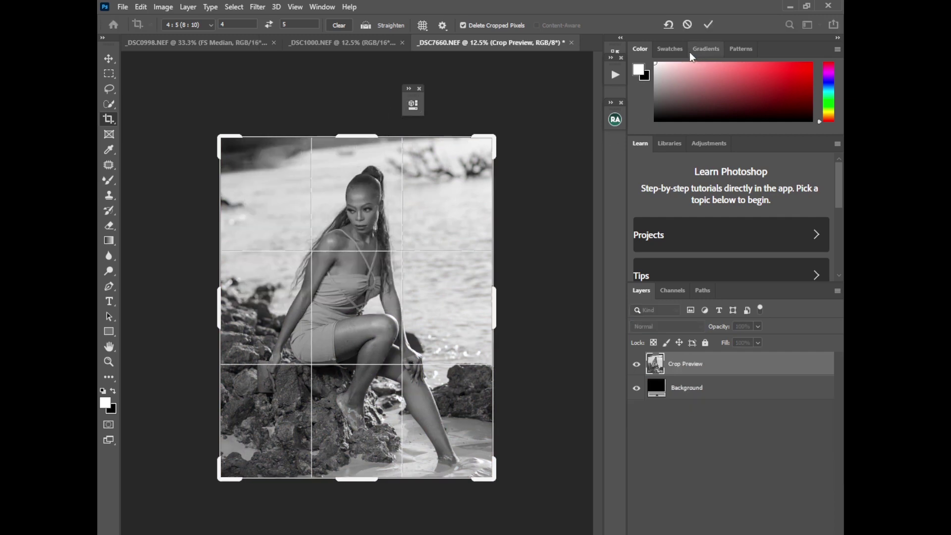
click(709, 25)
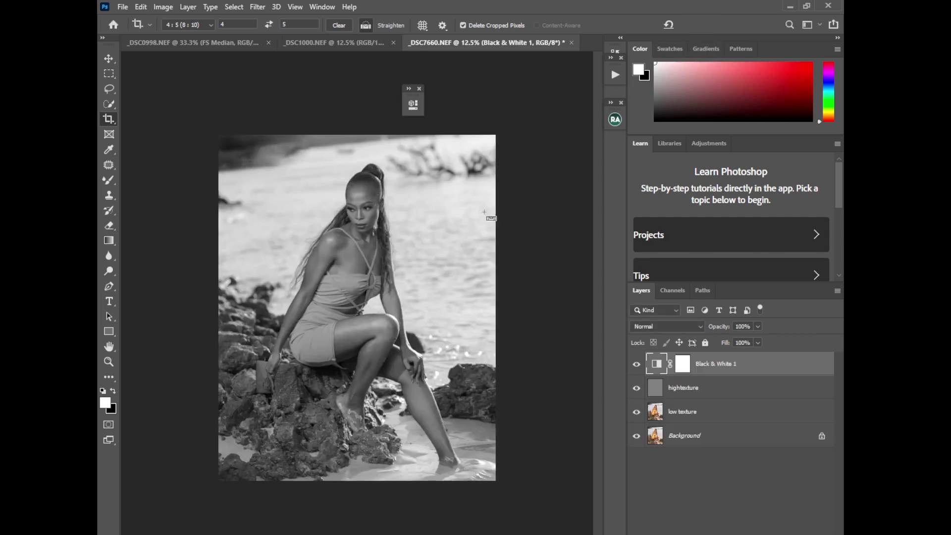
Step: Select the low texture layer and activate the Mixer Brush tool for smoothing the model's face
key(ctrl+plus)
key(ctrl+plus)
key(ctrl+plus)
key(ctrl+plus)
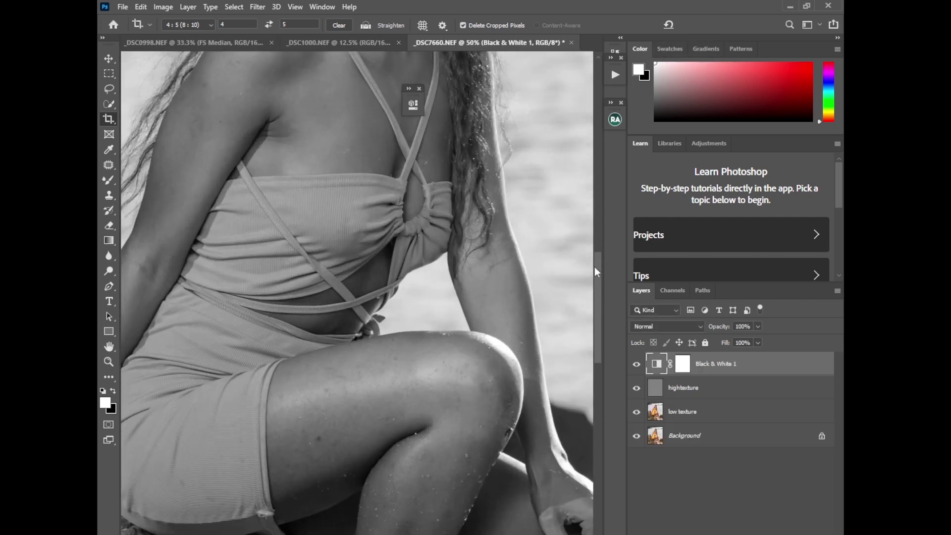
scroll(596, 272, up, 5)
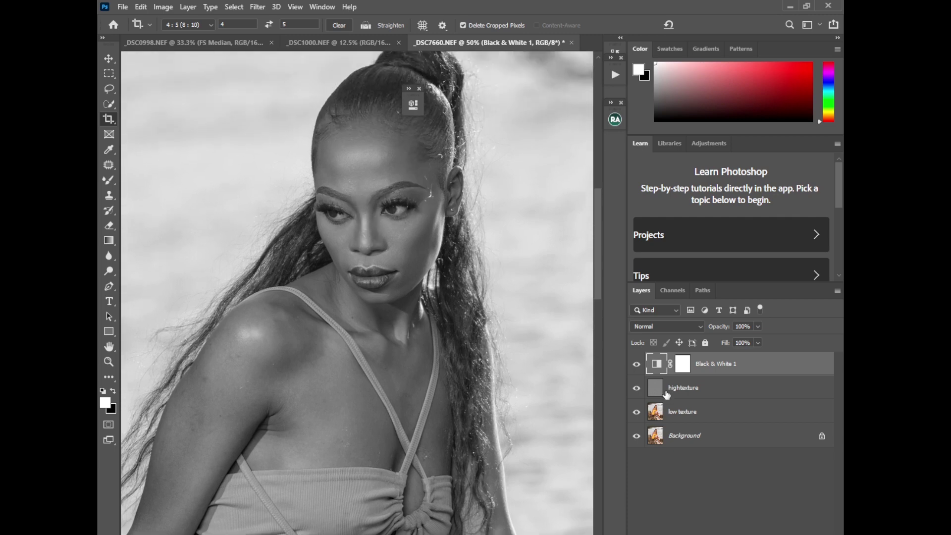
click(670, 407)
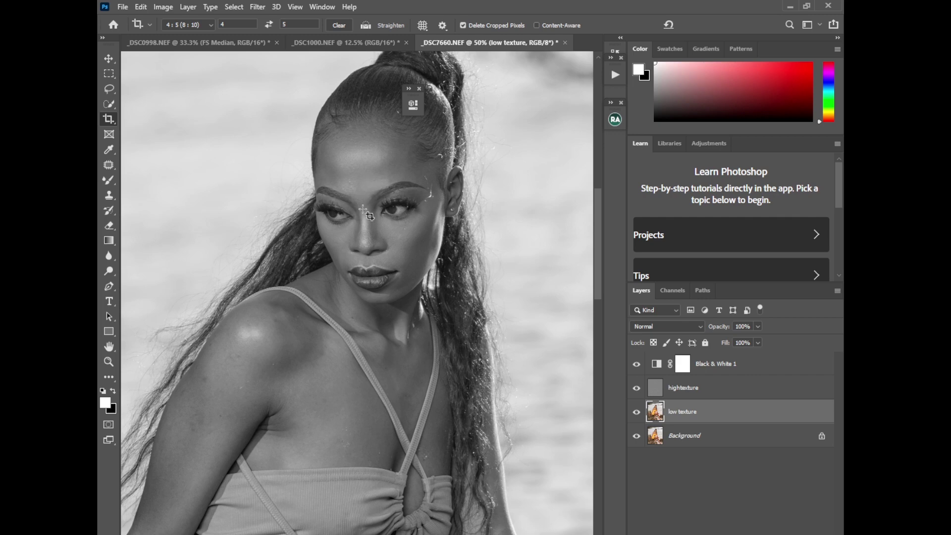
key(r)
drag(375, 175, 369, 319)
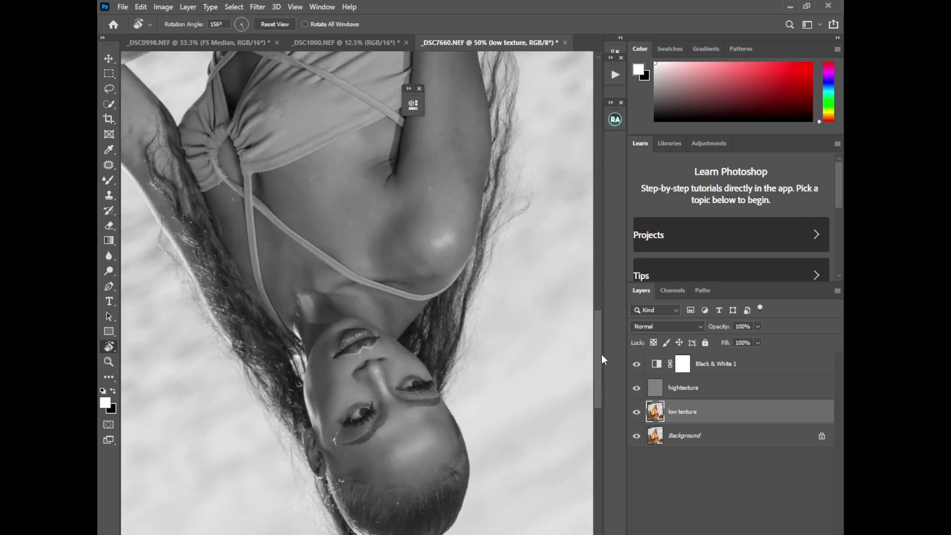
drag(601, 354, 594, 380)
drag(469, 231, 346, 292)
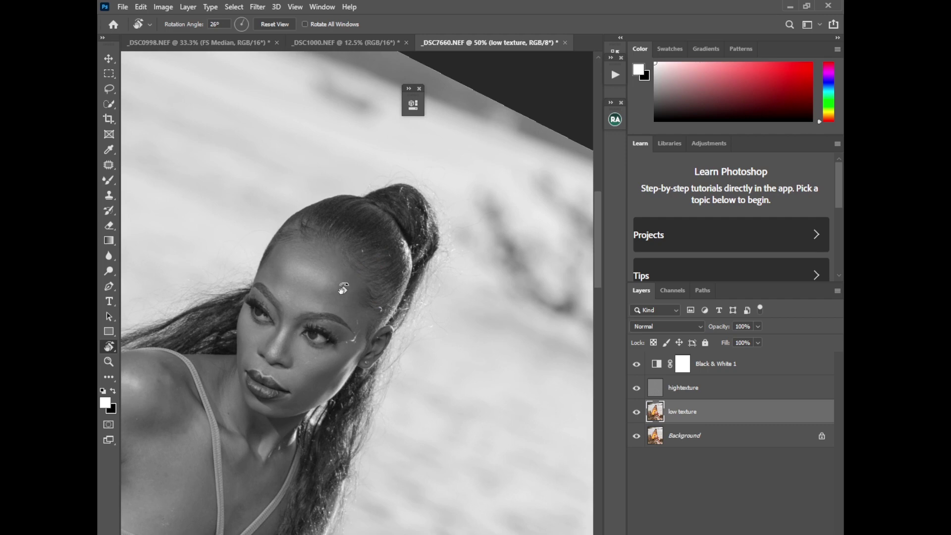
click(109, 180)
click(146, 212)
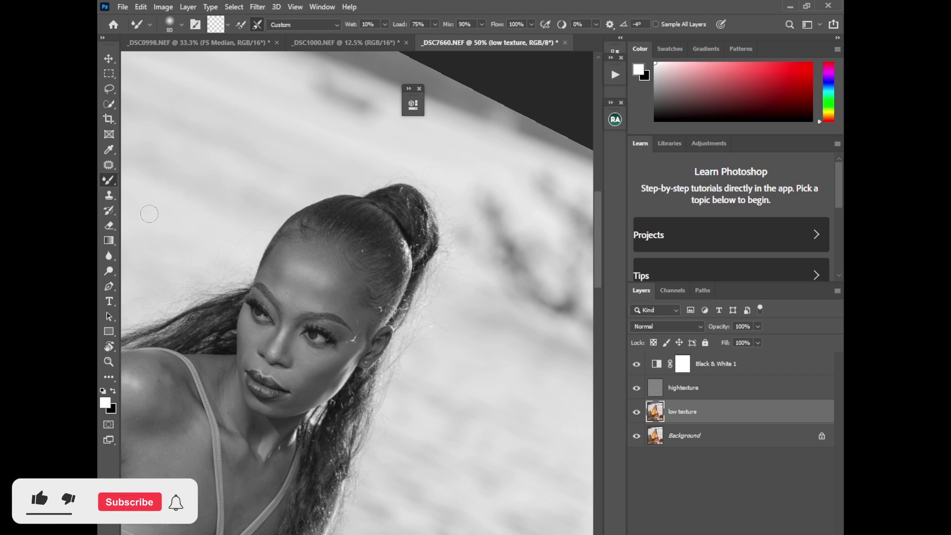
Step: Review the Mixer Brush's size and hardness and set its brush angle to 0°
click(182, 24)
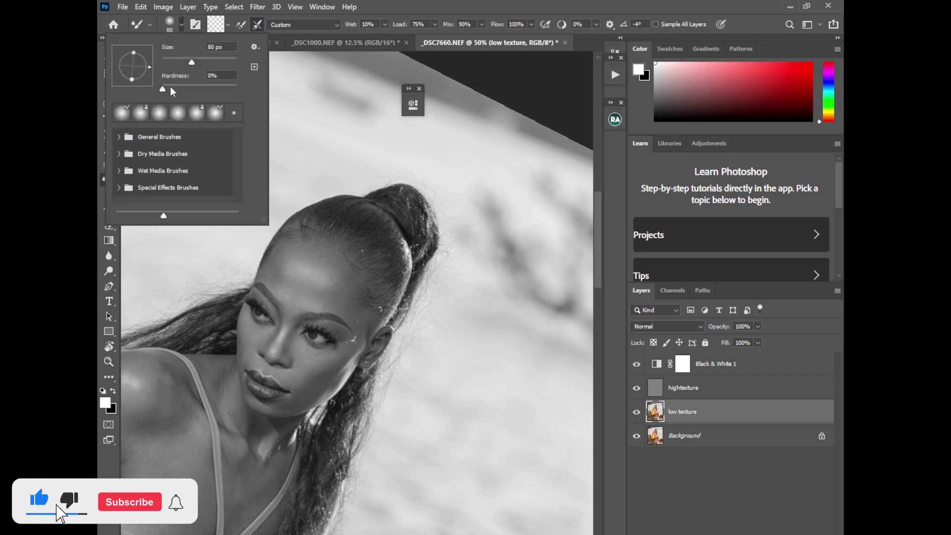
click(280, 61)
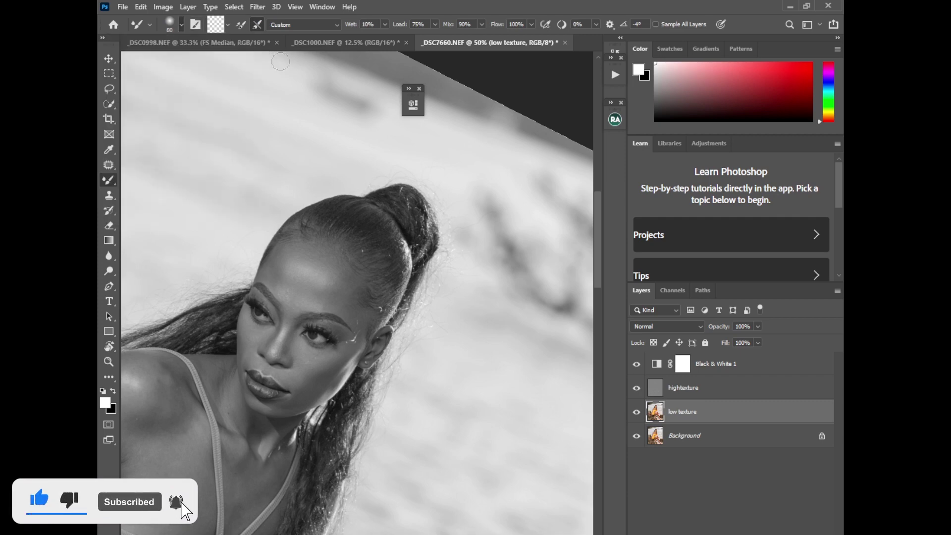
click(227, 24)
click(234, 66)
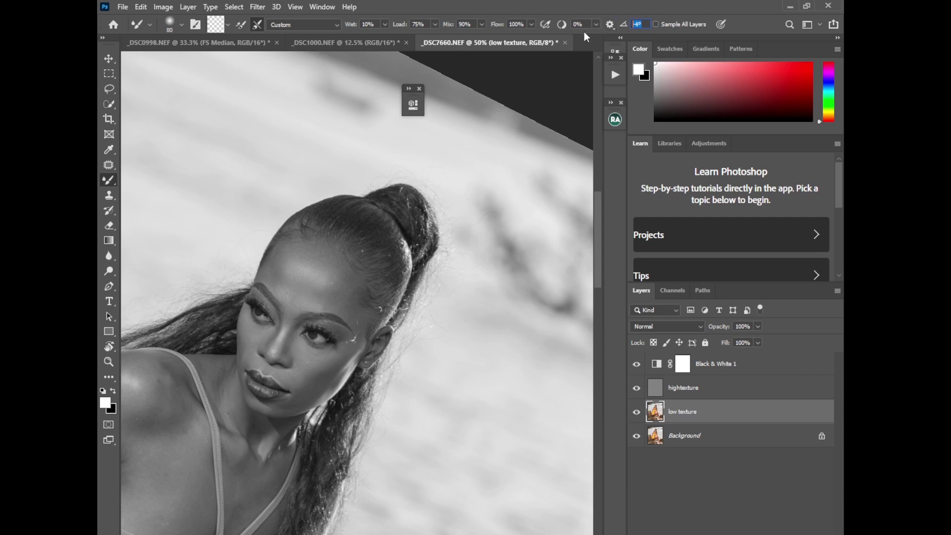
text(0)
key(ctrl+plus)
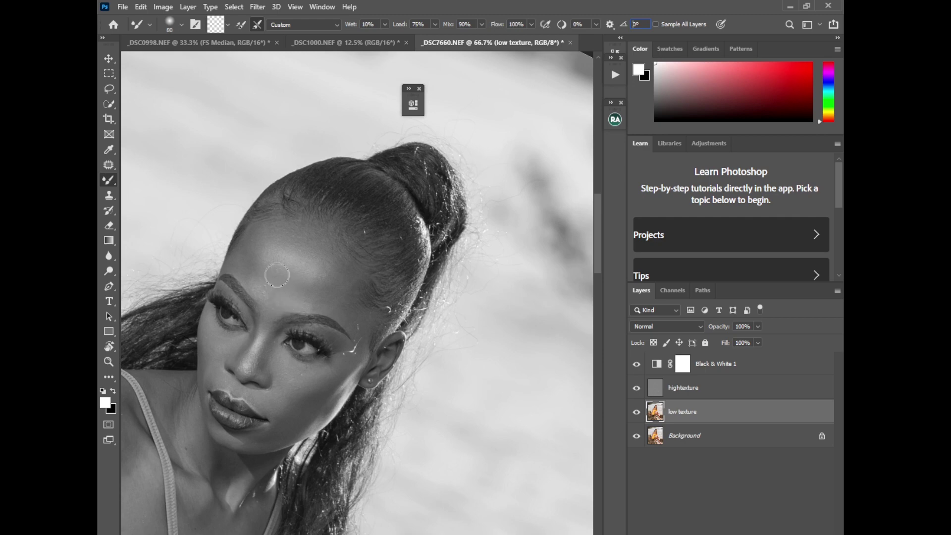
key(Return)
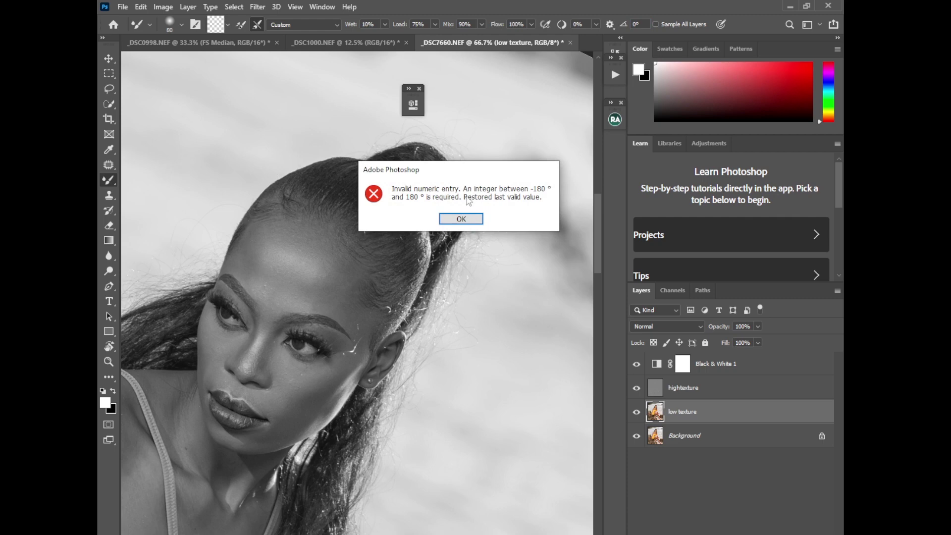
click(461, 218)
Step: Blend the forehead skin on the low texture layer with the Mixer Brush, enlarging the brush to 150 px
key(r)
drag(276, 197, 261, 290)
drag(598, 241, 601, 248)
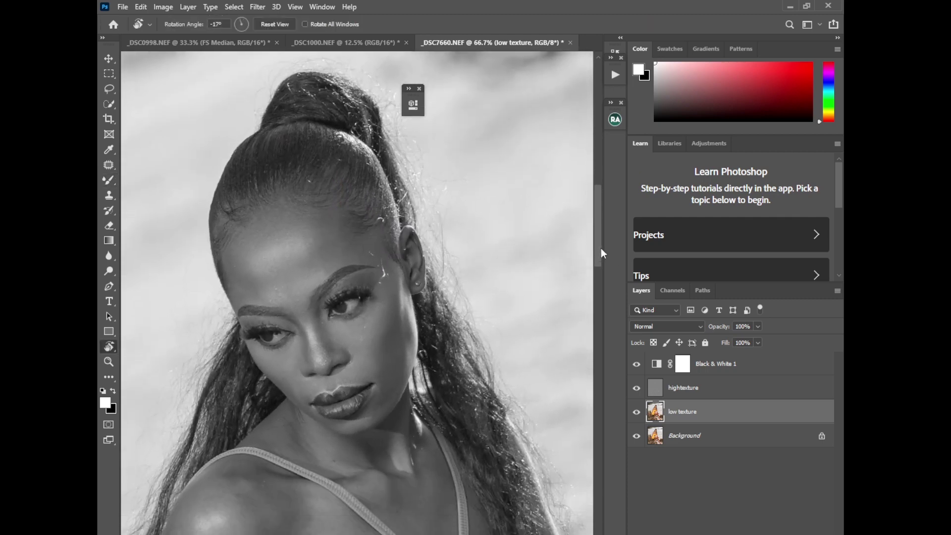
right_click(106, 180)
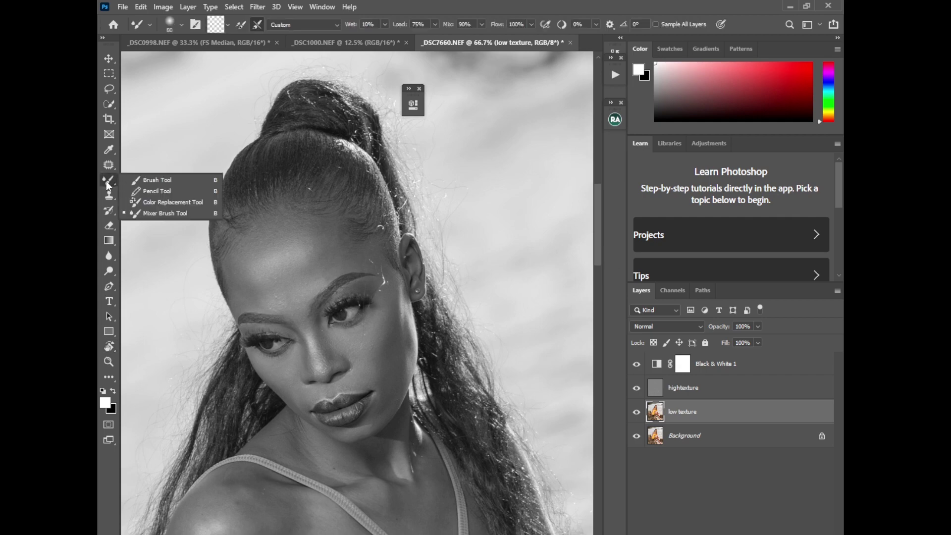
click(146, 214)
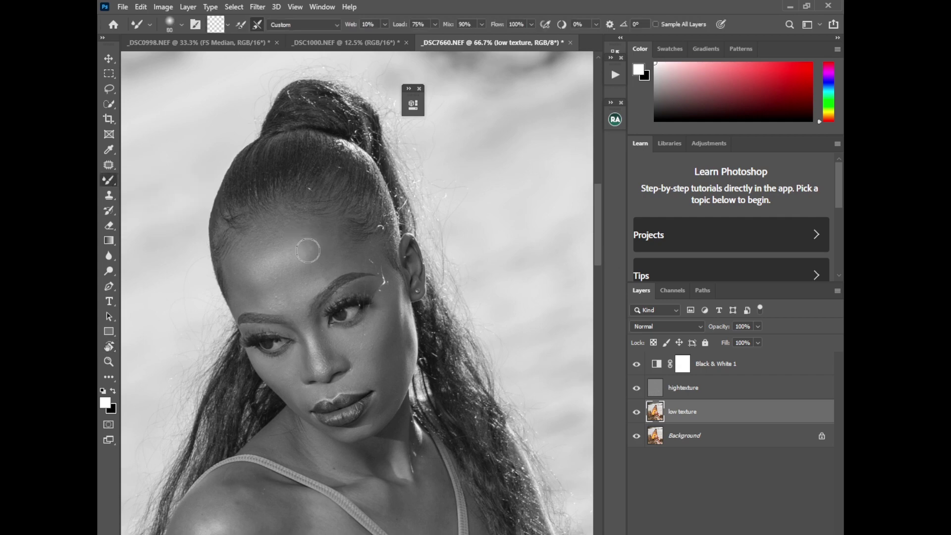
key(bracketright)
key(bracketright)
mouse_move(305, 237)
mouse_down()
mouse_move(322, 282)
mouse_move(312, 231)
mouse_move(354, 250)
mouse_move(321, 255)
mouse_move(410, 280)
mouse_move(312, 254)
mouse_move(251, 257)
mouse_move(251, 246)
mouse_move(260, 300)
mouse_move(241, 281)
mouse_move(237, 251)
mouse_move(267, 274)
mouse_move(257, 256)
mouse_move(278, 298)
mouse_move(275, 290)
mouse_move(292, 304)
mouse_move(307, 276)
mouse_move(285, 254)
mouse_move(250, 248)
mouse_move(272, 236)
mouse_move(253, 262)
mouse_move(267, 306)
mouse_move(261, 282)
mouse_move(304, 298)
mouse_move(263, 265)
mouse_move(307, 240)
mouse_move(297, 297)
mouse_move(280, 249)
mouse_move(311, 250)
mouse_move(296, 291)
mouse_move(254, 292)
mouse_move(267, 298)
mouse_move(253, 293)
mouse_move(256, 249)
mouse_move(250, 282)
mouse_move(260, 240)
mouse_move(249, 262)
mouse_move(262, 290)
mouse_move(303, 290)
mouse_move(261, 264)
mouse_move(309, 227)
mouse_move(317, 263)
mouse_move(257, 263)
mouse_move(302, 288)
mouse_move(297, 267)
mouse_move(287, 287)
mouse_move(312, 229)
mouse_move(304, 278)
mouse_move(325, 236)
mouse_up()
key(bracketright)
key(bracketright)
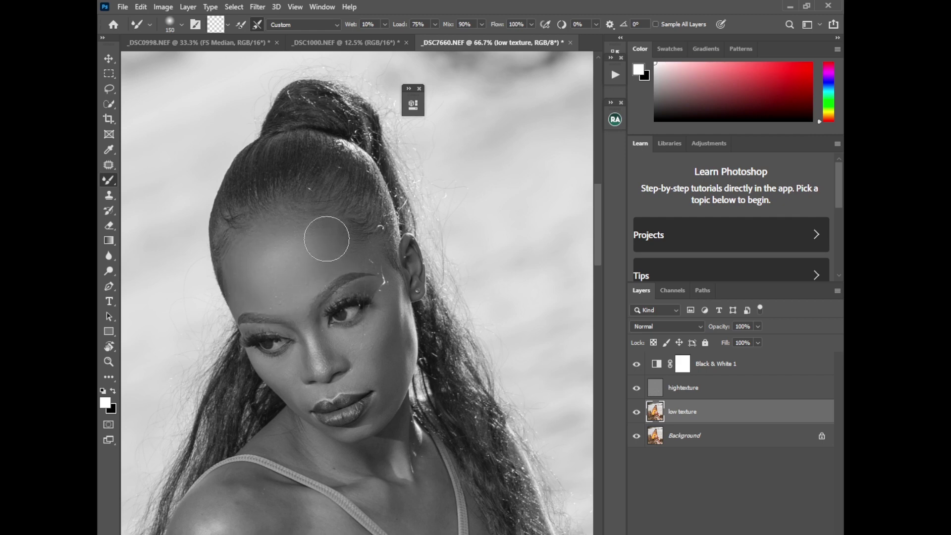
Step: Switch the Black & White 1 layer off and on to compare the forehead smoothing in colour
click(636, 365)
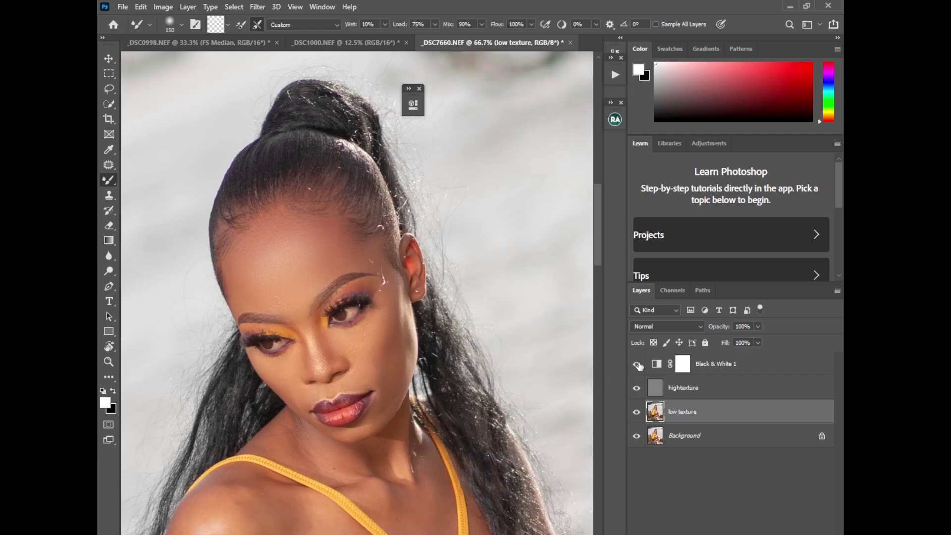
click(637, 365)
click(637, 365)
click(637, 365)
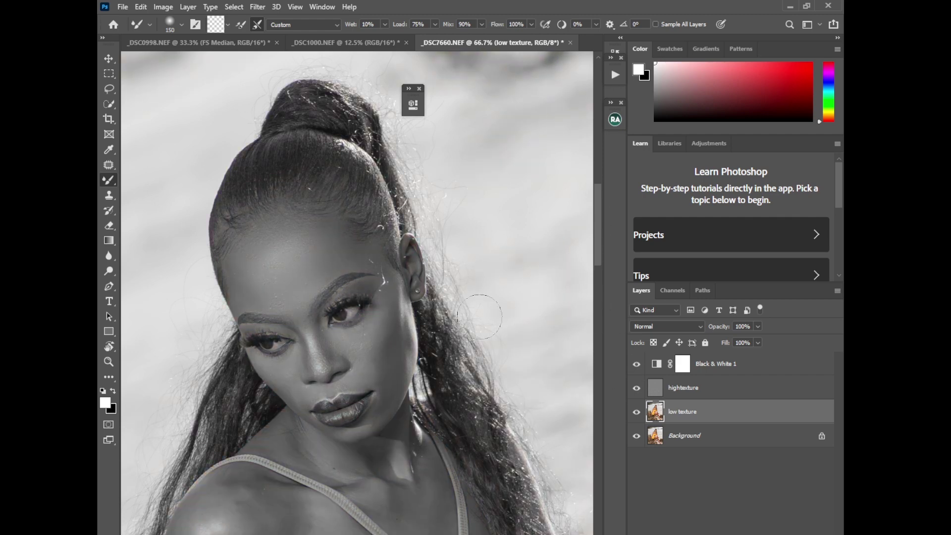
Step: Reduce the Mixer Brush to 90 px for smaller facial areas and check the retouch in colour without the Black & White 1 layer
key(bracketleft)
key(bracketleft)
key(bracketleft)
click(637, 364)
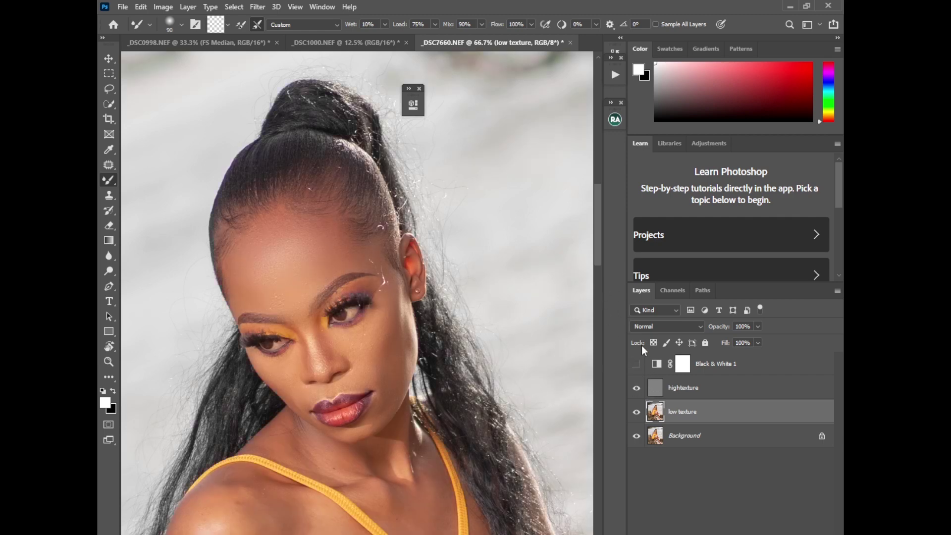
click(637, 364)
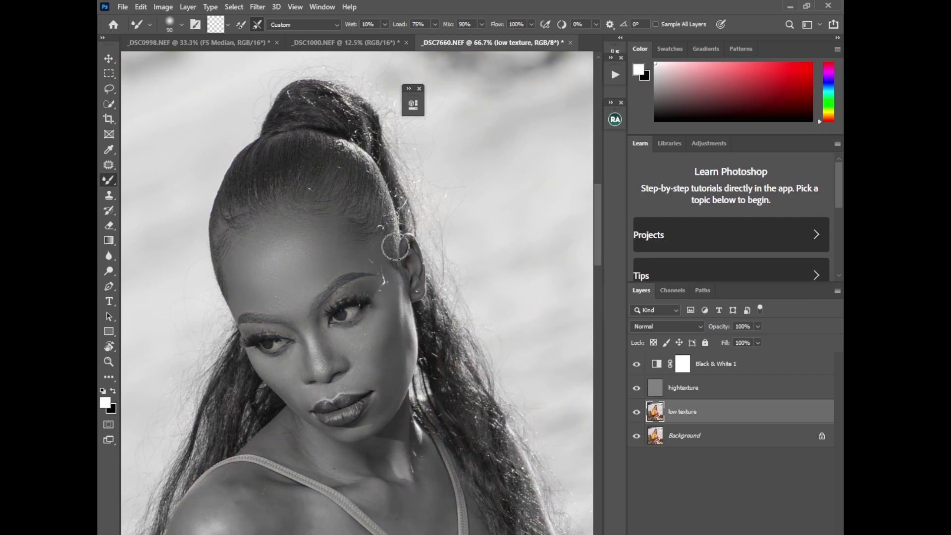
Step: Blend the skin around the nose and eyes on the low texture layer with the Mixer Brush at 40 px
key(r)
drag(307, 207, 382, 329)
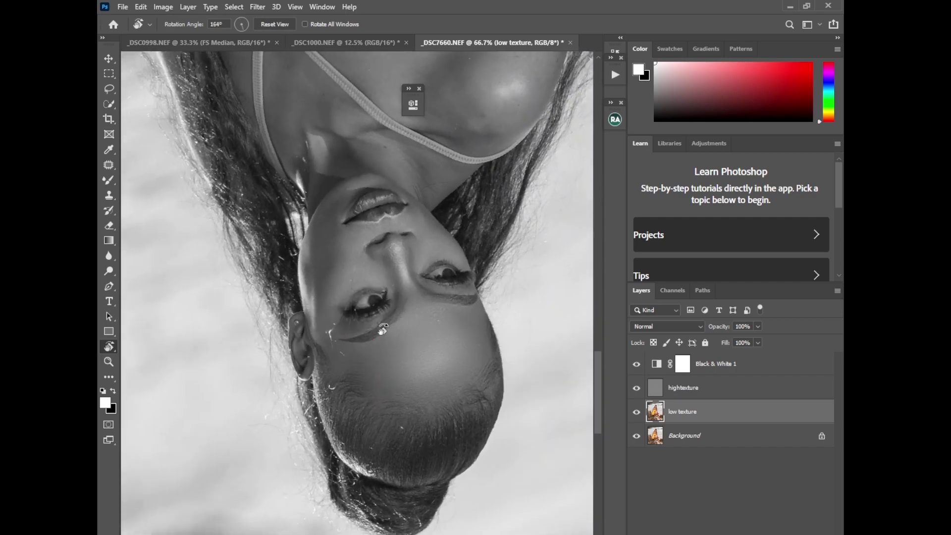
key(ctrl+plus)
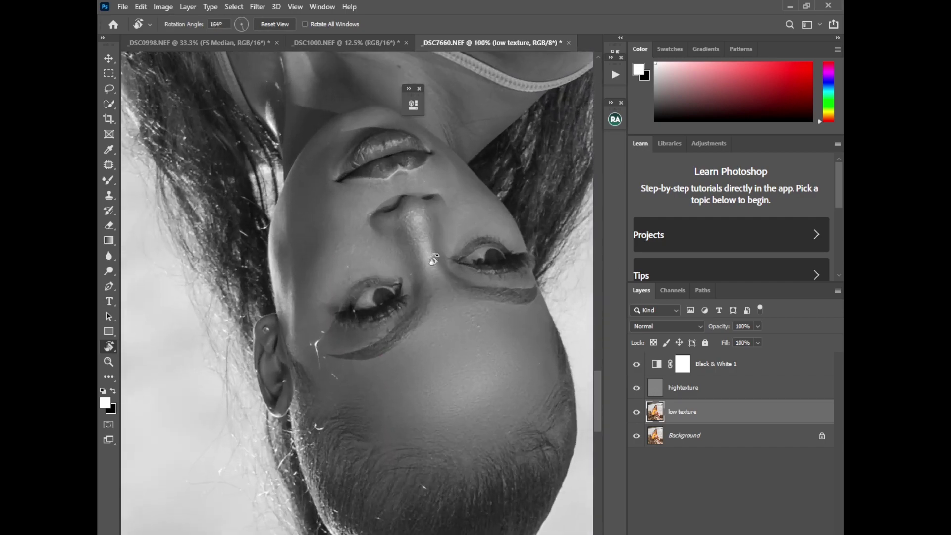
right_click(112, 178)
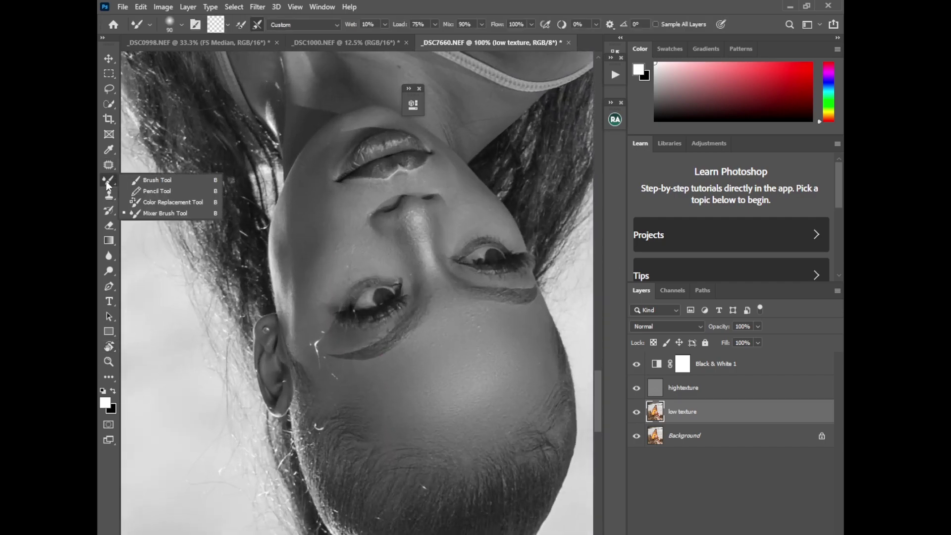
click(154, 216)
key(bracketleft)
key(bracketleft)
key(bracketleft)
key(bracketleft)
key(bracketleft)
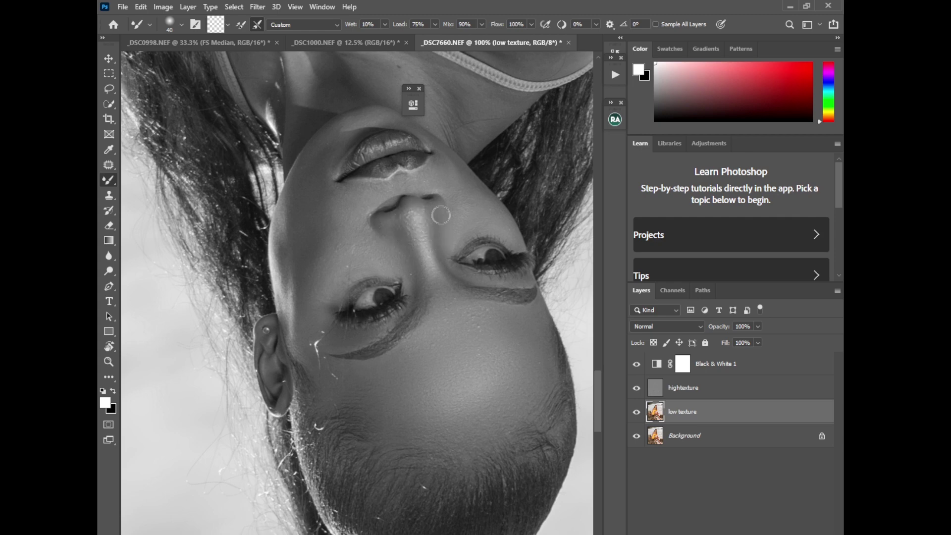
Step: Continue blending the upper face with varying Mixer Brush sizes and check the skin in colour without the Black & White 1 layer
key(bracketright)
key(bracketright)
key(bracketright)
key(bracketleft)
key(bracketleft)
click(636, 365)
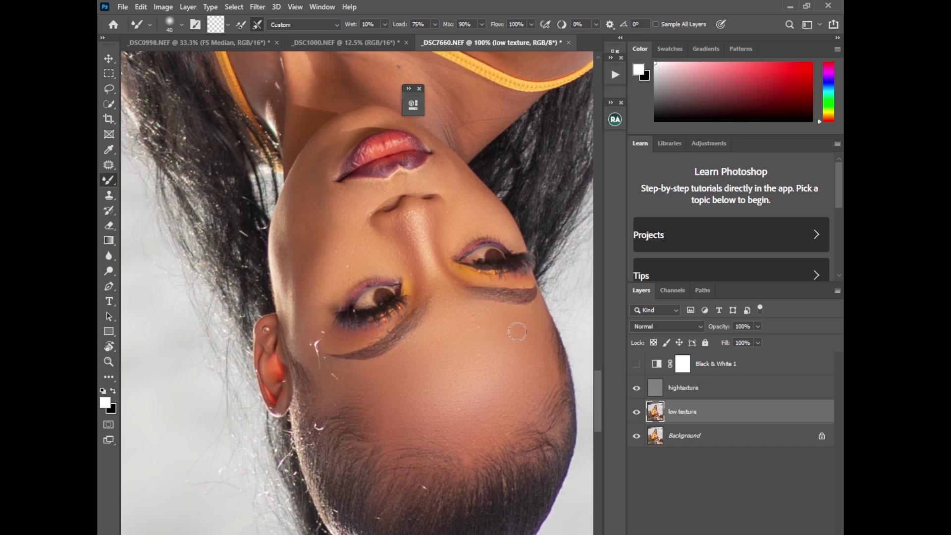
click(636, 365)
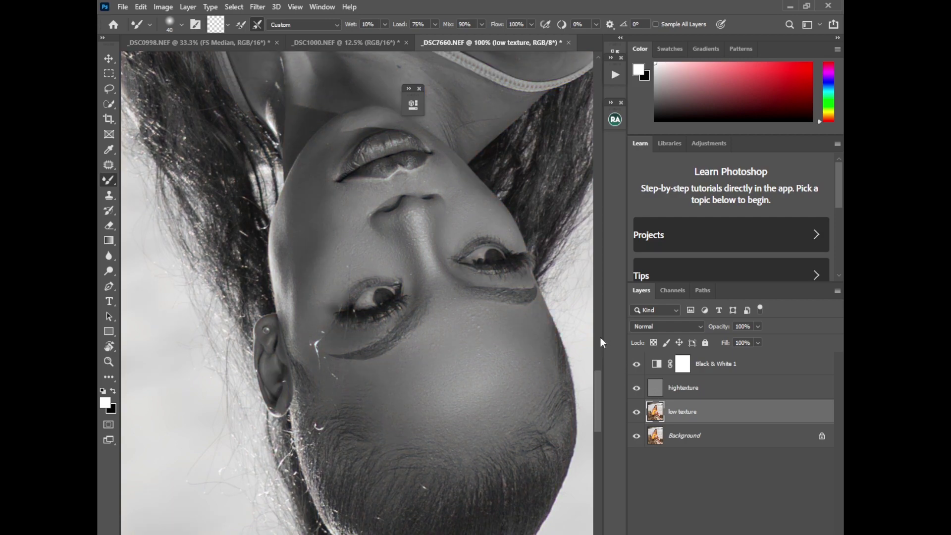
Step: Smooth the cheeks, mouth area and neck with the Mixer Brush, reducing it from 70 to 45 px, and check the result in colour
key(r)
drag(324, 180, 382, 288)
click(110, 182)
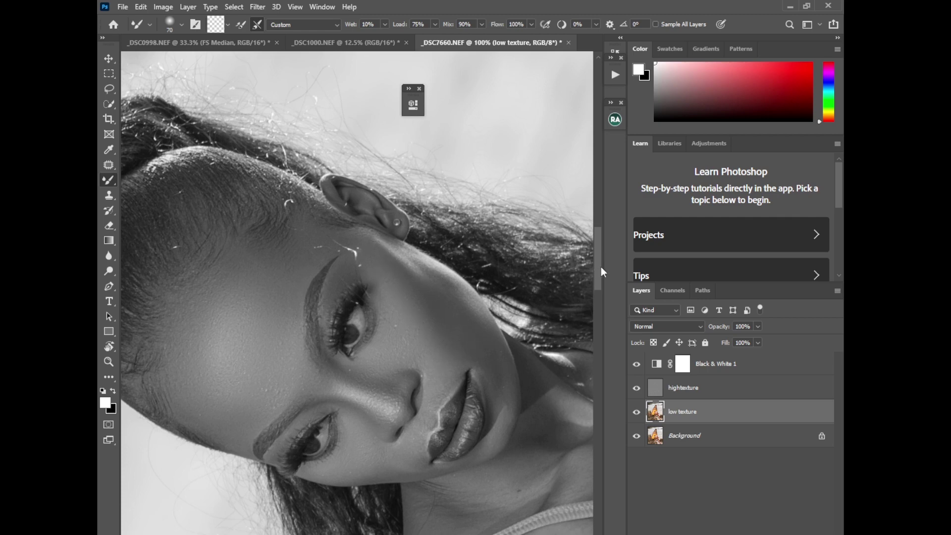
mouse_move(601, 272)
mouse_down()
mouse_move(581, 323)
mouse_move(590, 280)
mouse_up()
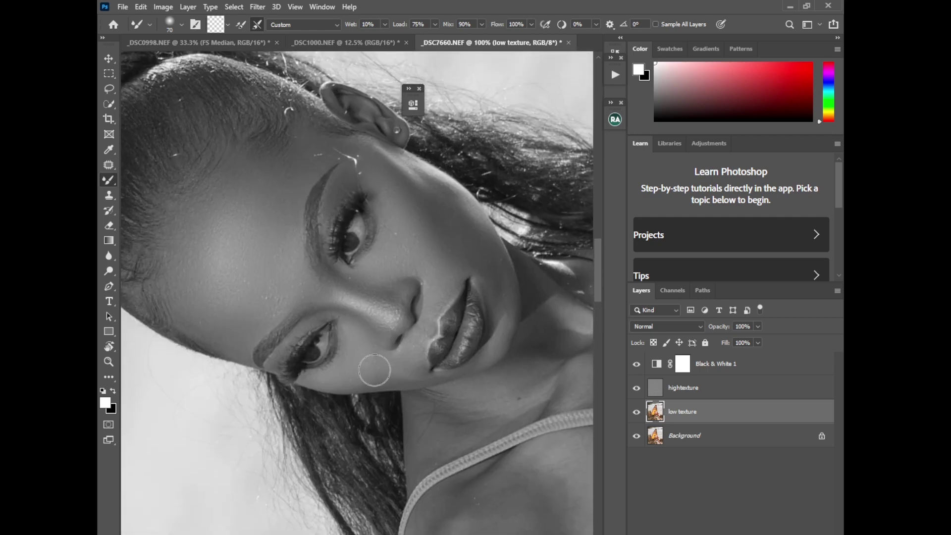
key(bracketleft)
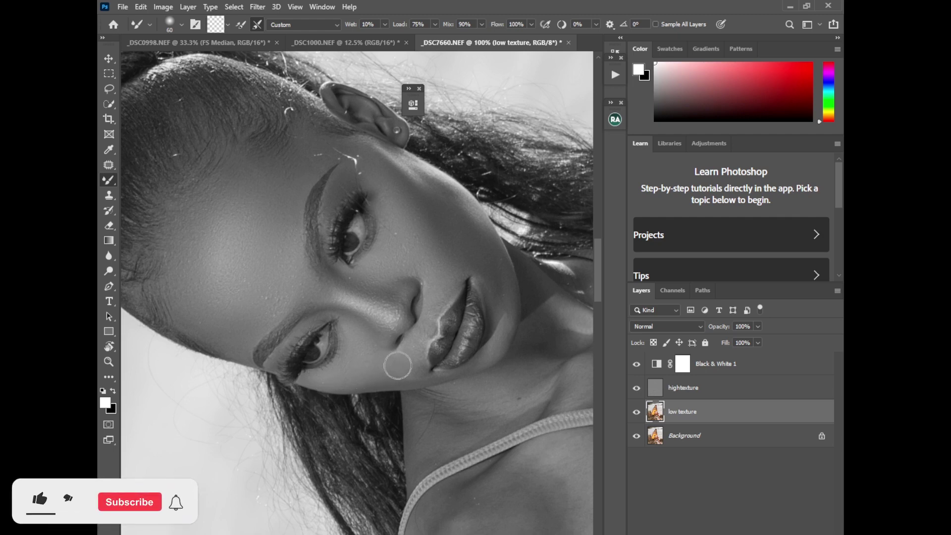
key(bracketleft)
key(bracketleft)
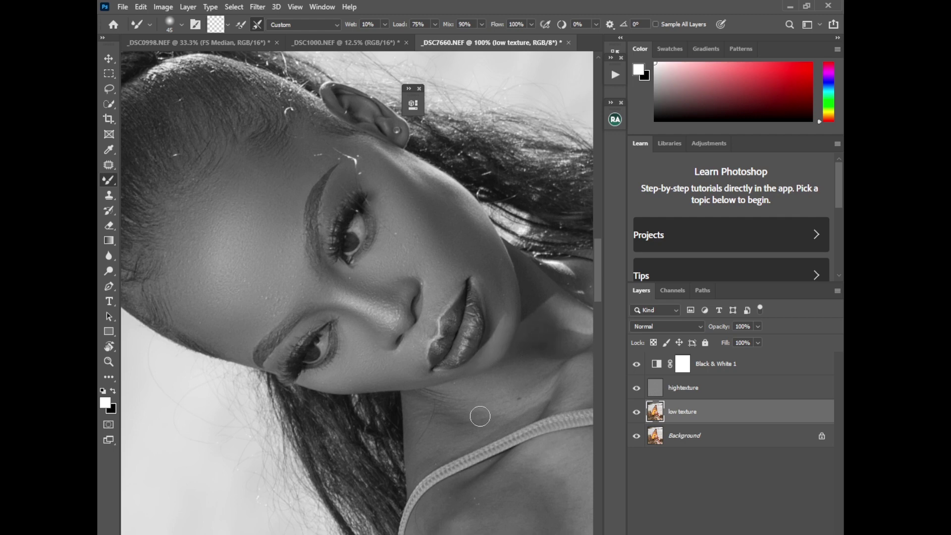
click(637, 365)
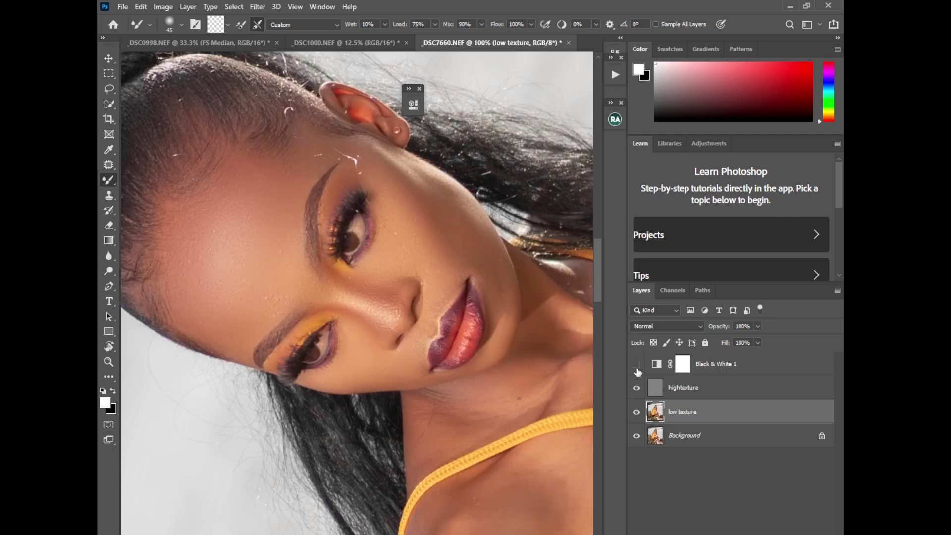
click(637, 364)
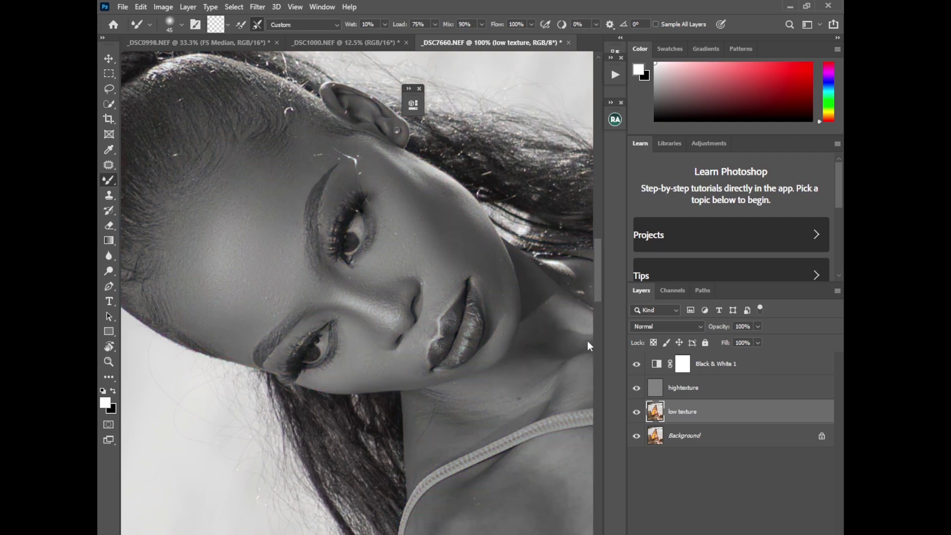
Step: Leave the Mixer Brush and hide the Black & White 1 layer to review the portrait in colour
click(109, 119)
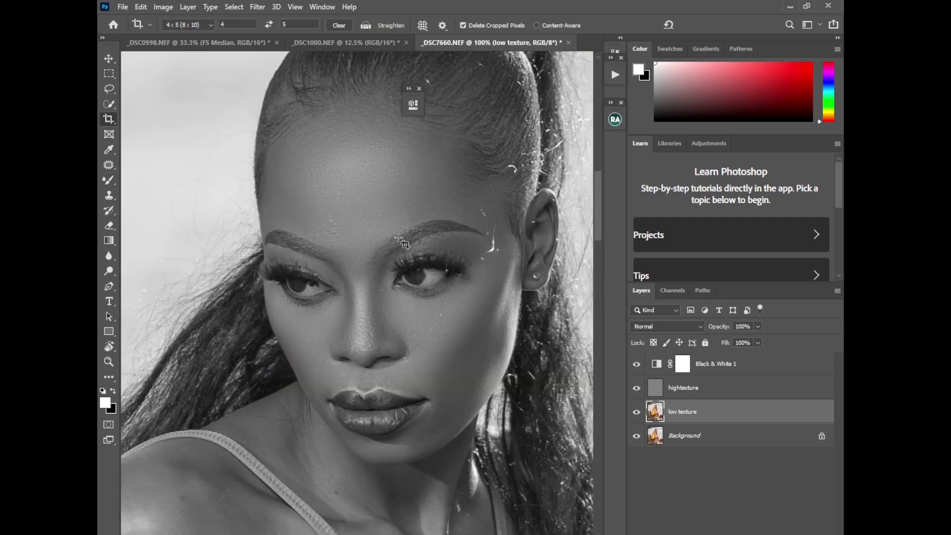
scroll(398, 238, down, 4)
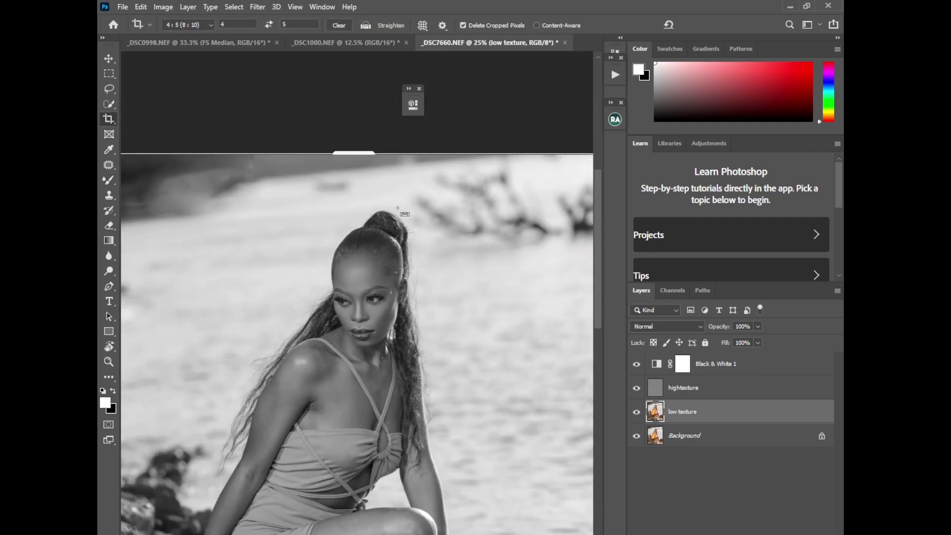
drag(599, 314, 599, 331)
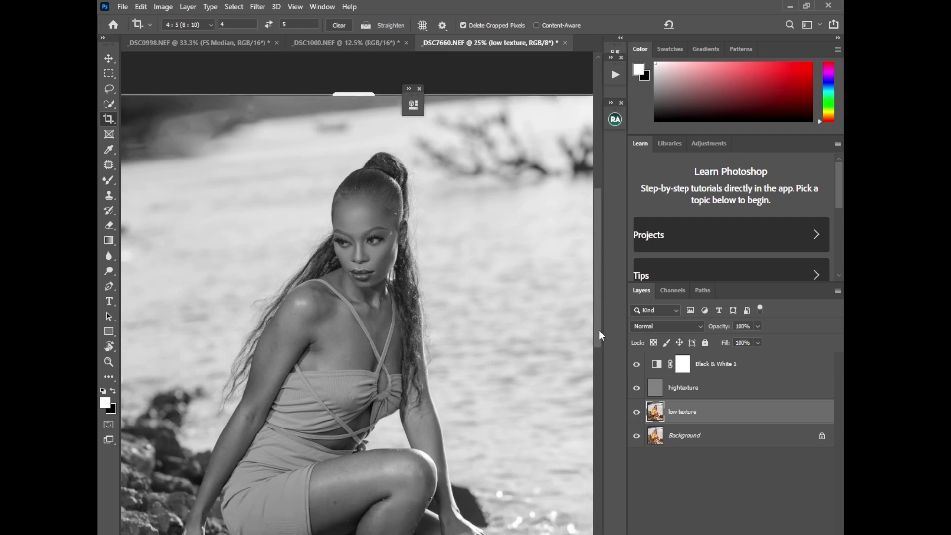
click(636, 365)
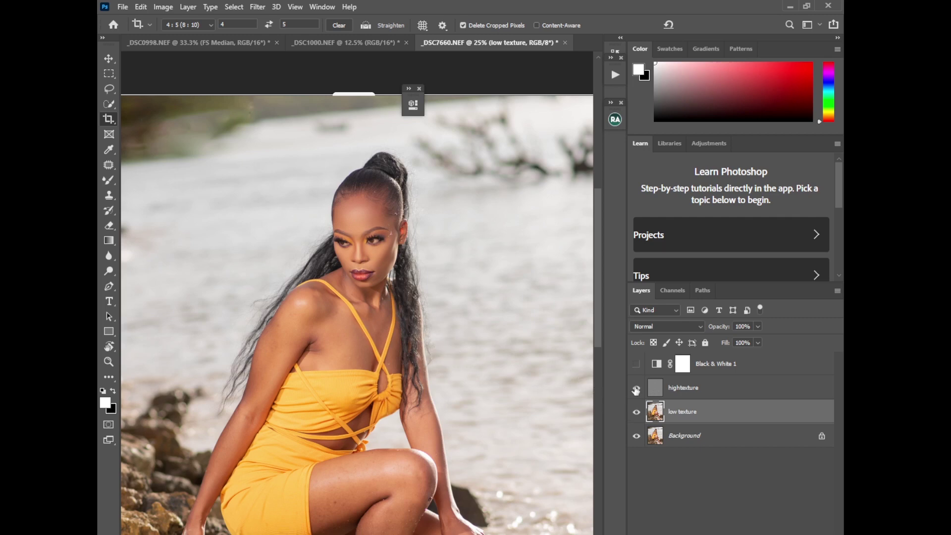
Step: Turn the Black & White 1 layer back on and smooth the chest and shoulder on the low texture layer with the Mixer Brush at 90 to 125 px
click(636, 364)
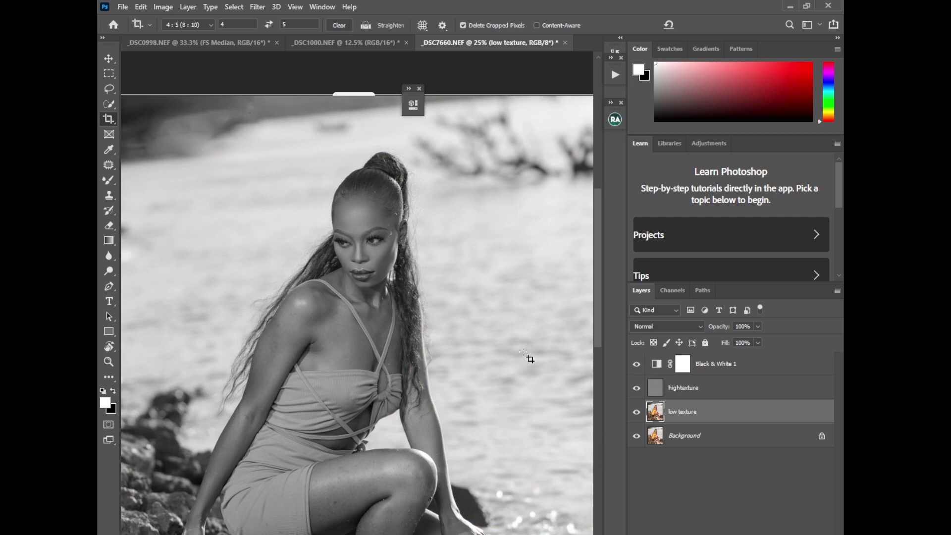
key(ctrl+plus)
key(ctrl+plus)
key(ctrl+plus)
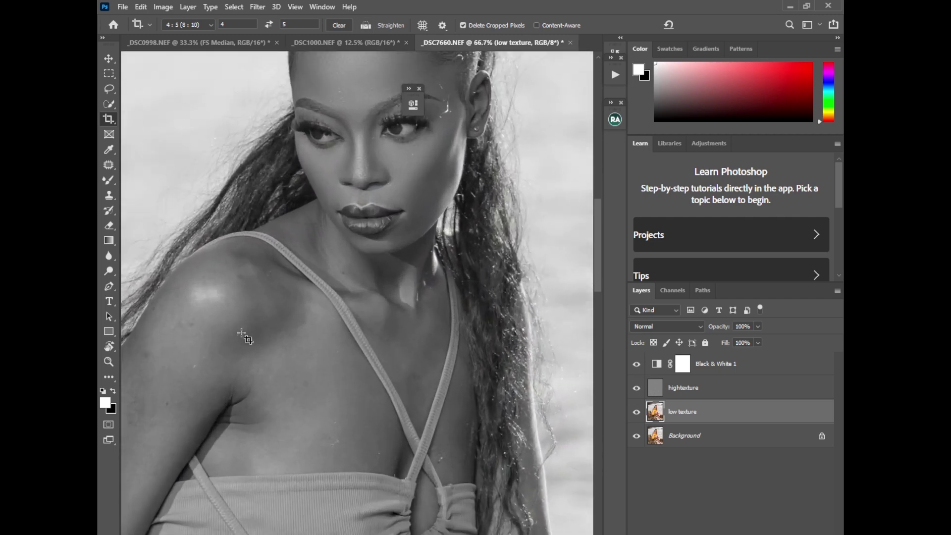
right_click(109, 182)
click(150, 212)
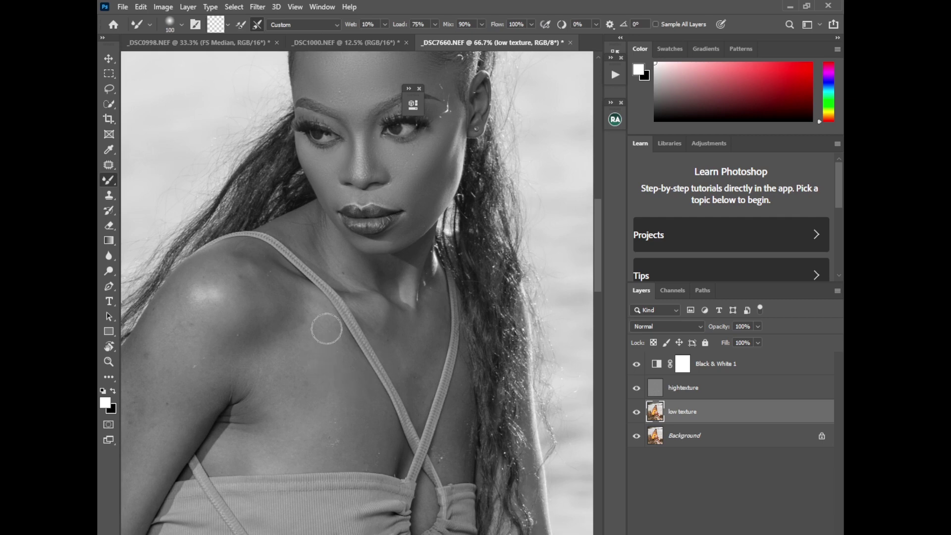
key(bracketright)
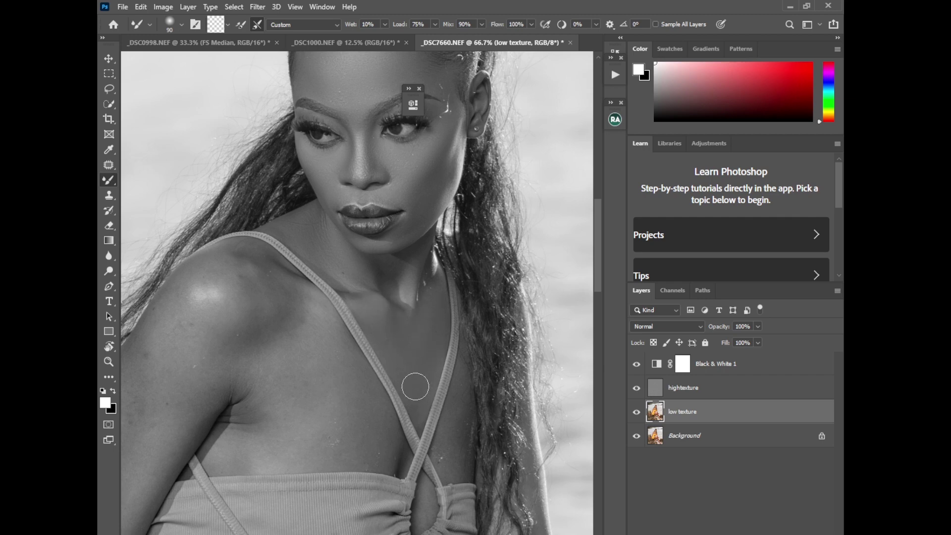
key(bracketright)
key(bracketright)
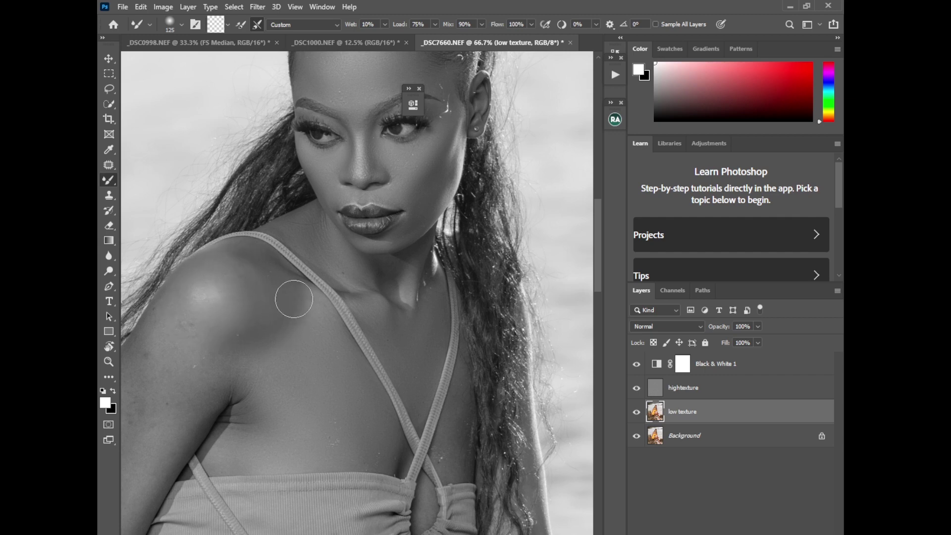
Step: Check the chest in colour without the Black & White 1 layer and refine its skin with the Mixer Brush reduced to 45 px
click(636, 365)
click(636, 365)
key(bracketleft)
key(bracketleft)
key(bracketleft)
key(bracketleft)
click(637, 364)
click(636, 364)
Step: Smooth the upper part of the arm propped on the rock with the Mixer Brush, enlarging it from 60 to 90 px
drag(598, 287, 599, 313)
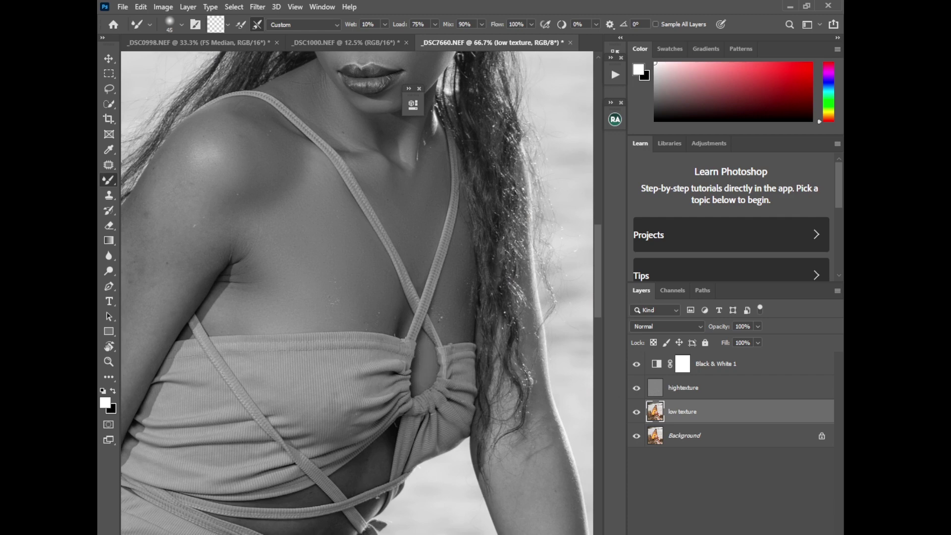
scroll(336, 342, left, 5)
key(r)
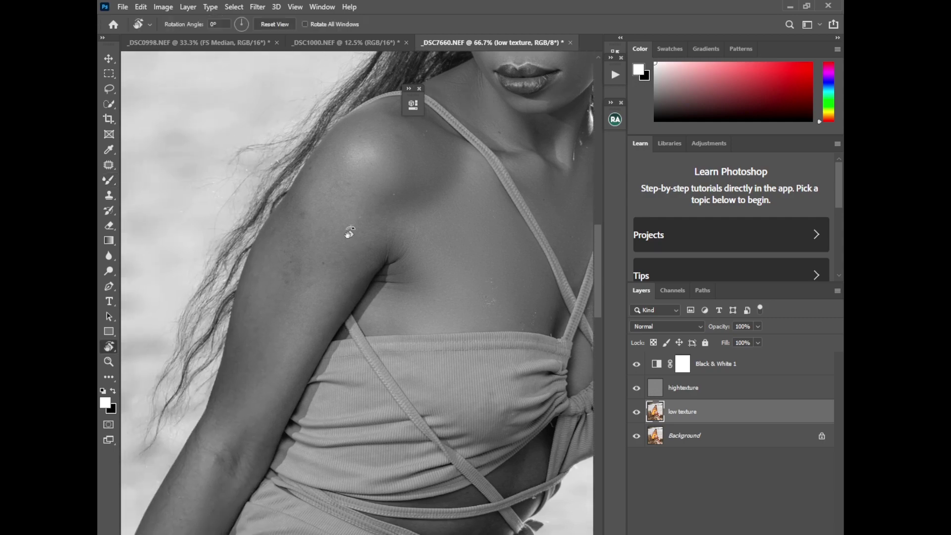
drag(346, 229, 232, 273)
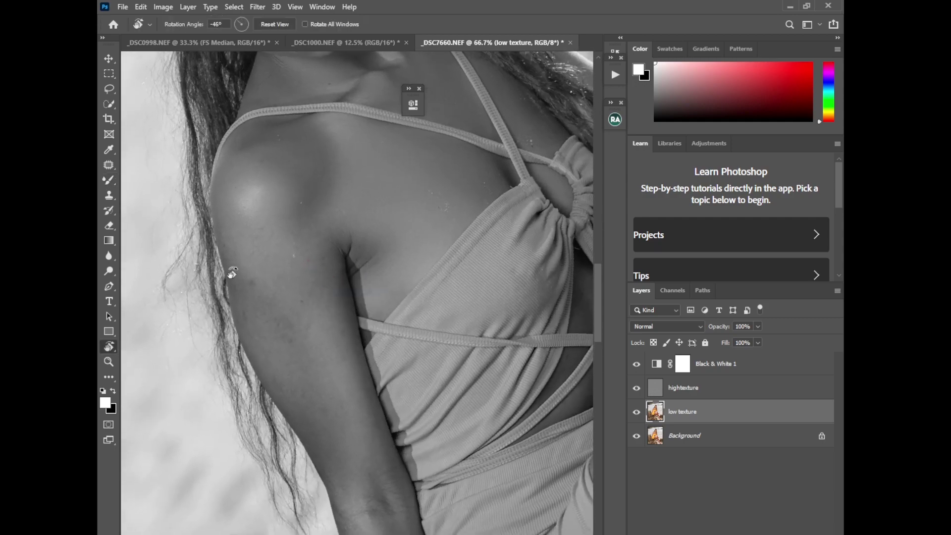
click(112, 180)
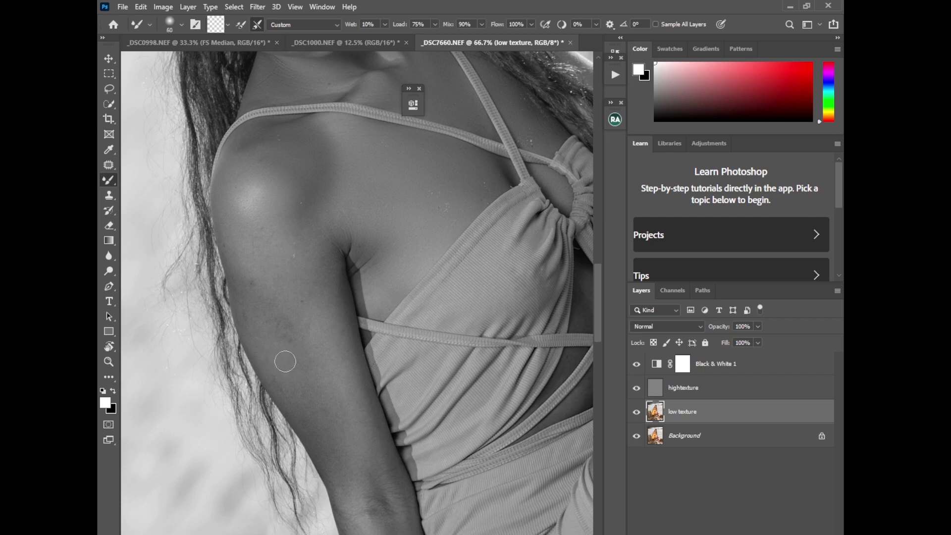
key(bracketright)
key(bracketright)
key(bracketright)
key(bracketright)
key(bracketright)
key(bracketleft)
key(bracketleft)
Step: Blend the elbow and forearm of the arm propped on the rock with the Mixer Brush, varying its size around 90 px
drag(598, 320, 596, 344)
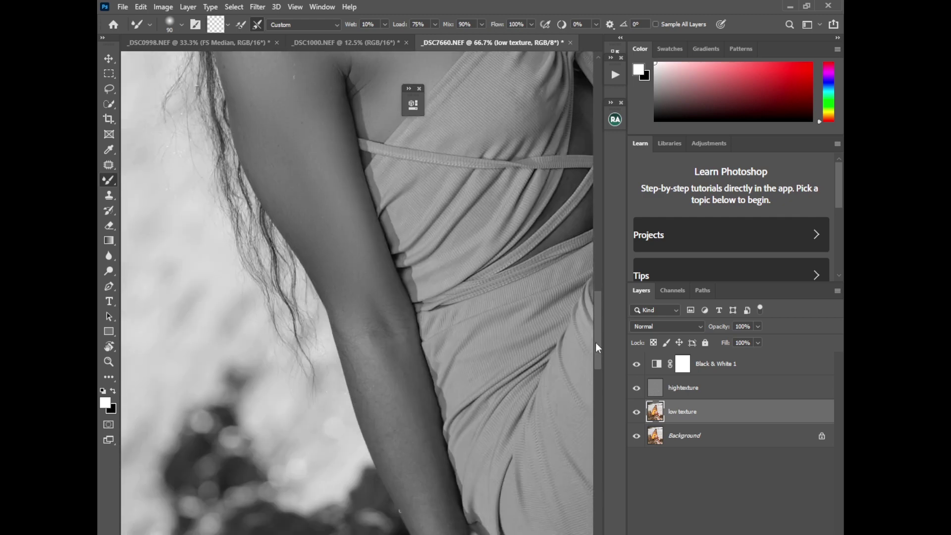
key(bracketright)
key(bracketright)
key(bracketleft)
key(bracketleft)
key(bracketright)
key(bracketright)
scroll(600, 363, down, 5)
key(bracketleft)
key(bracketleft)
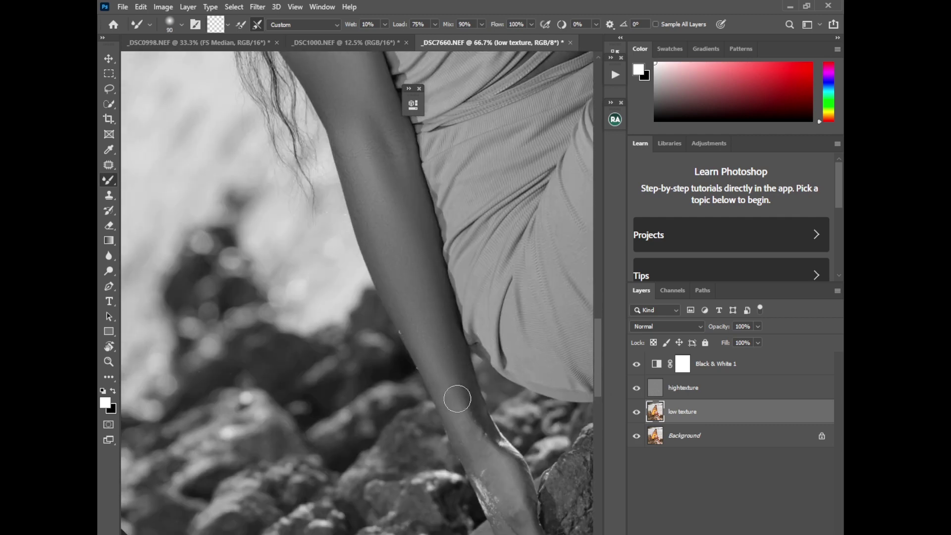
Step: Smooth the wrist and the hand resting on the rock with the Mixer Brush reduced to 45 px
mouse_move(459, 424)
mouse_down()
mouse_move(490, 453)
mouse_move(499, 495)
mouse_up()
key(bracketleft)
key(bracketleft)
scroll(598, 380, down, 5)
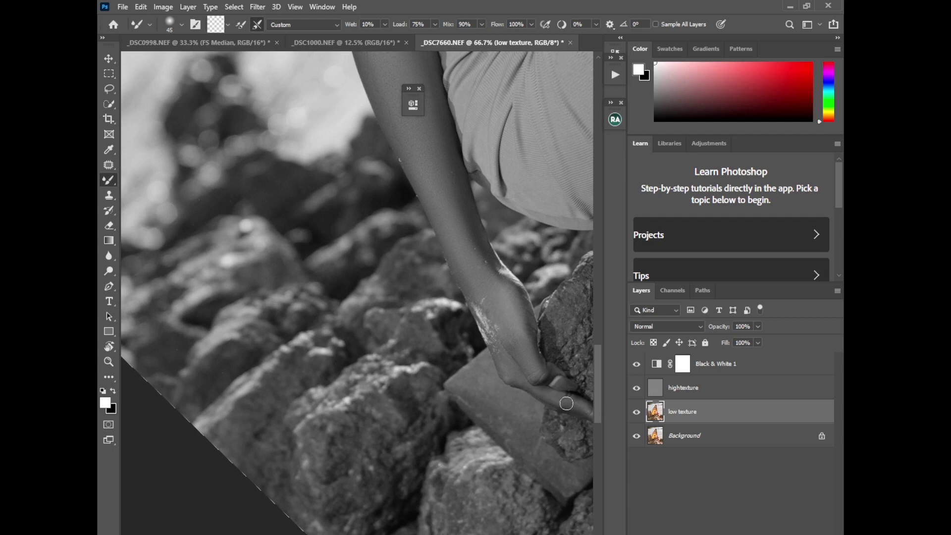
Step: Blend the elbow, upper arm and shoulder highlight again with the Mixer Brush at 90 px
scroll(589, 400, up, 5)
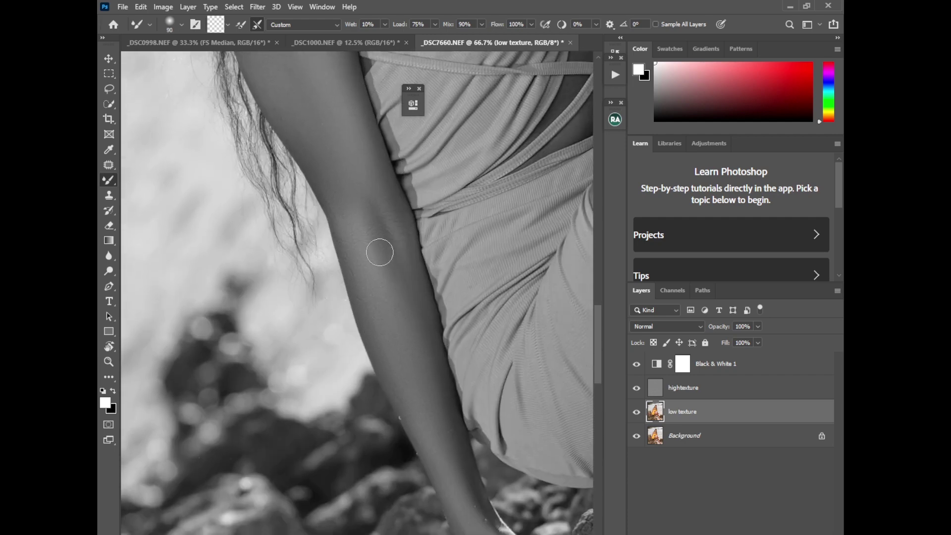
key(bracketright)
scroll(595, 312, up, 5)
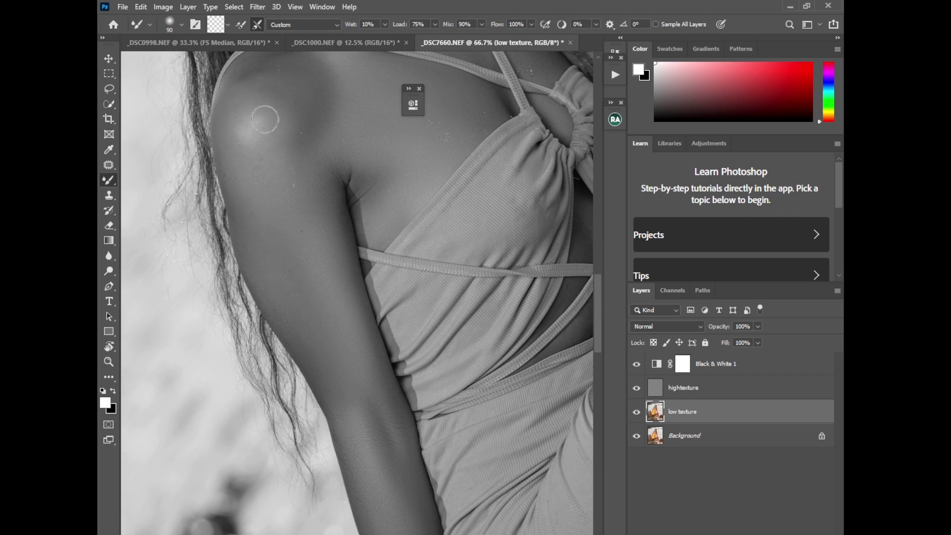
Step: Leave the Mixer Brush and compare the whole portrait with the Black & White 1 layer on and off
click(108, 119)
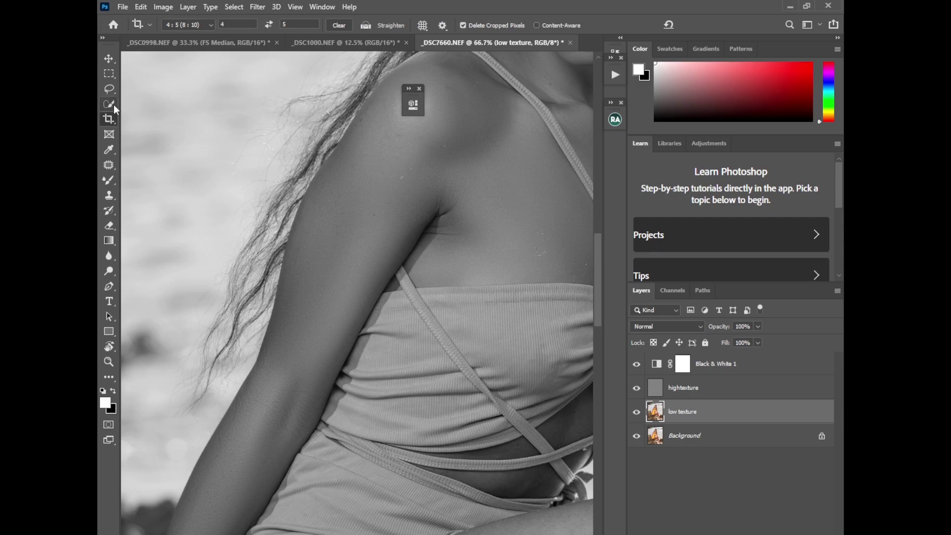
key(ctrl+0)
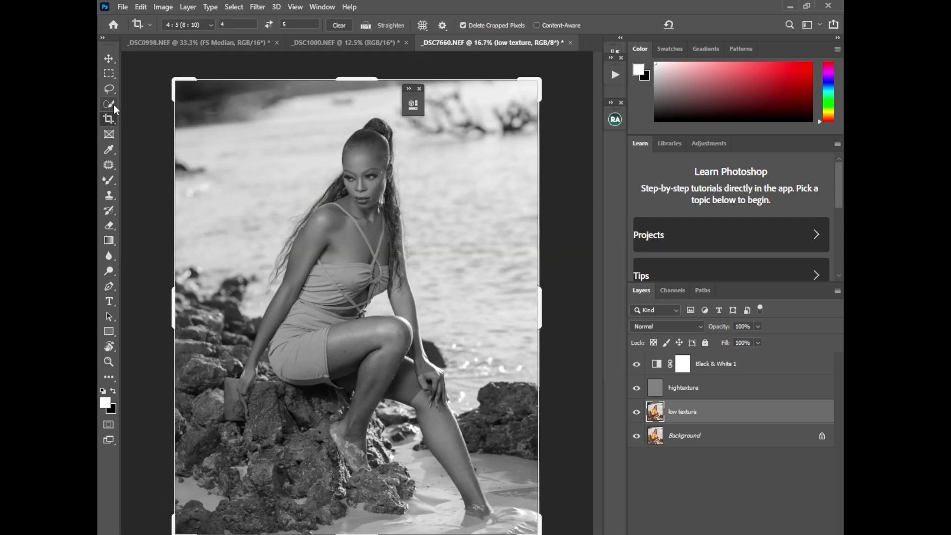
click(637, 363)
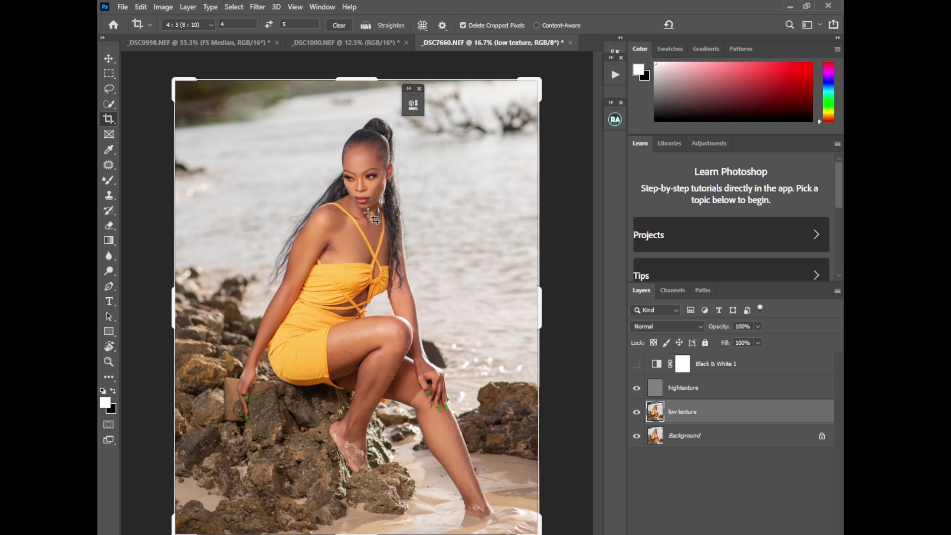
click(637, 368)
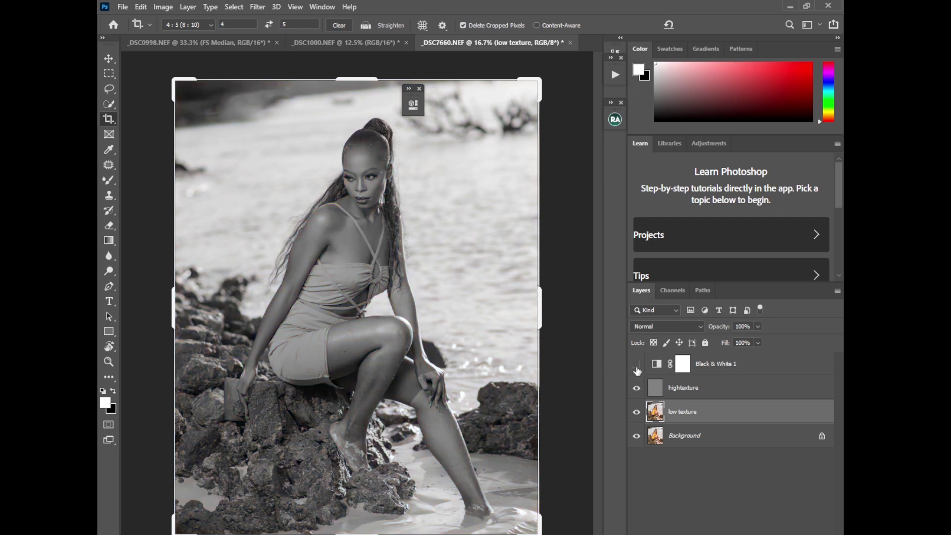
click(637, 368)
click(637, 368)
click(637, 369)
click(636, 365)
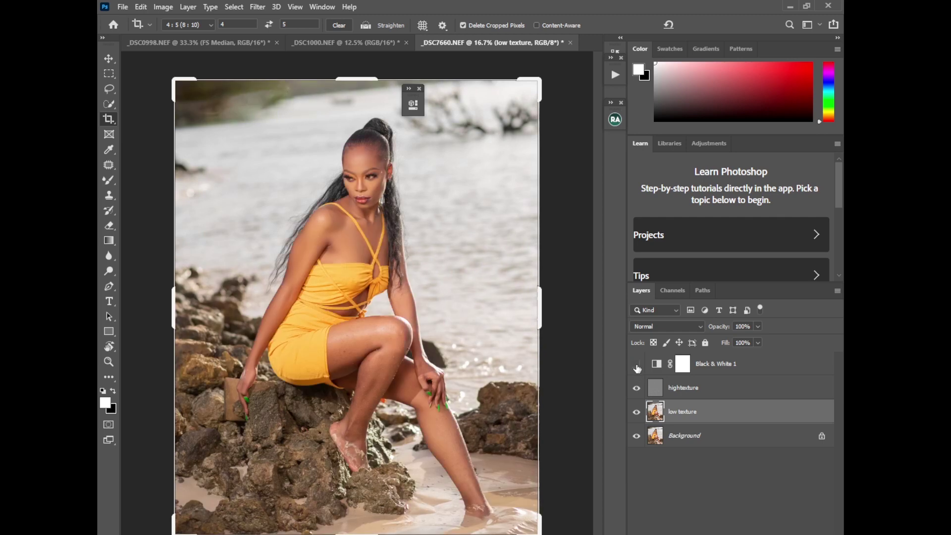
Step: Show the Black & White 1 layer and smooth the arm reaching over the knee with the Mixer Brush at 90 px
click(637, 366)
key(ctrl+plus)
key(ctrl+plus)
key(ctrl+plus)
key(ctrl+plus)
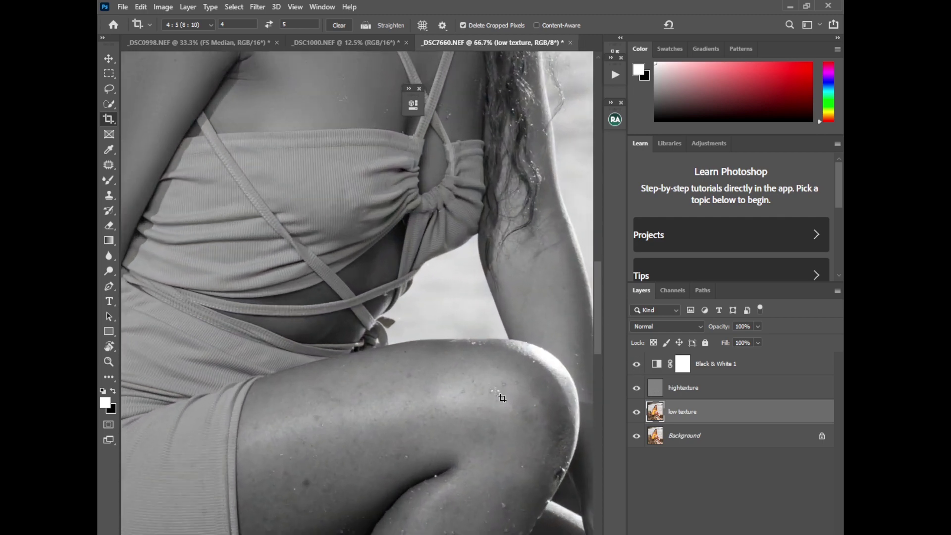
scroll(425, 403, up, 5)
scroll(424, 403, right, 5)
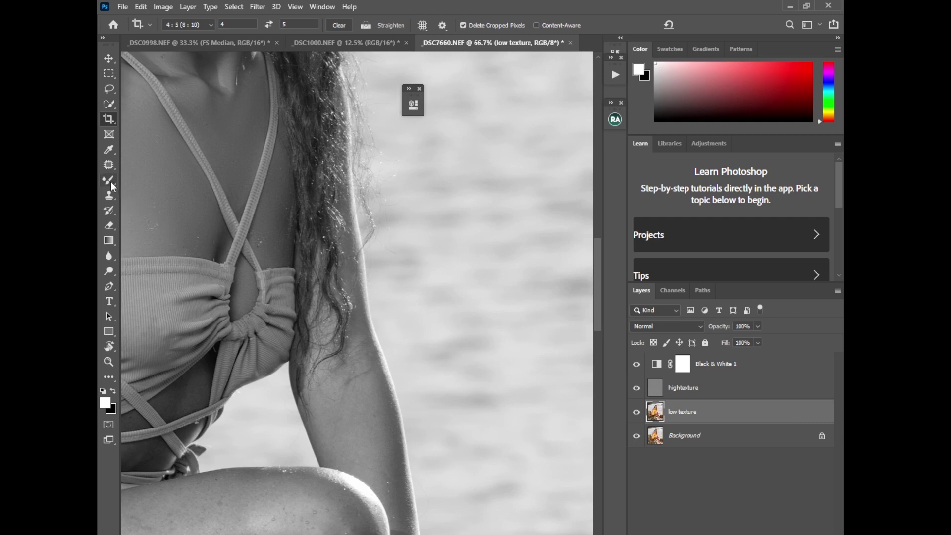
drag(111, 181, 149, 210)
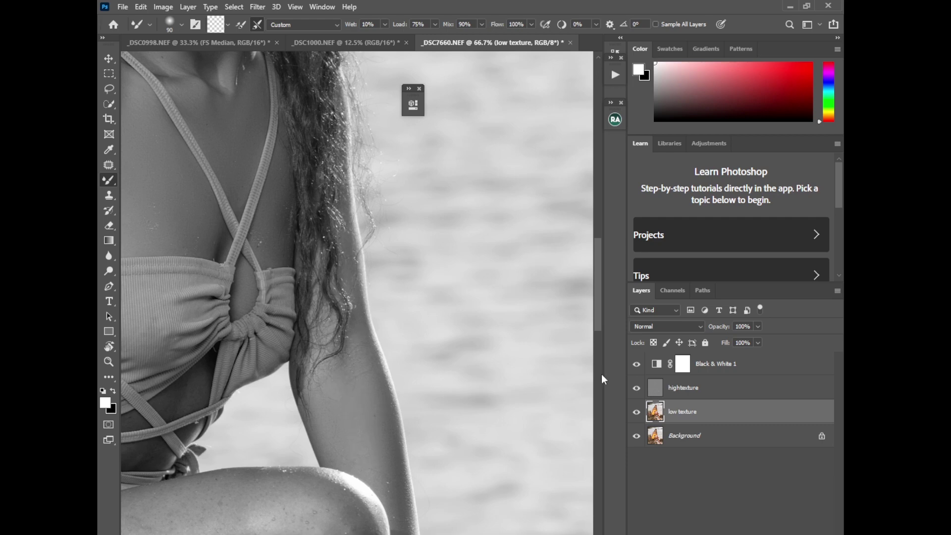
scroll(601, 374, down, 5)
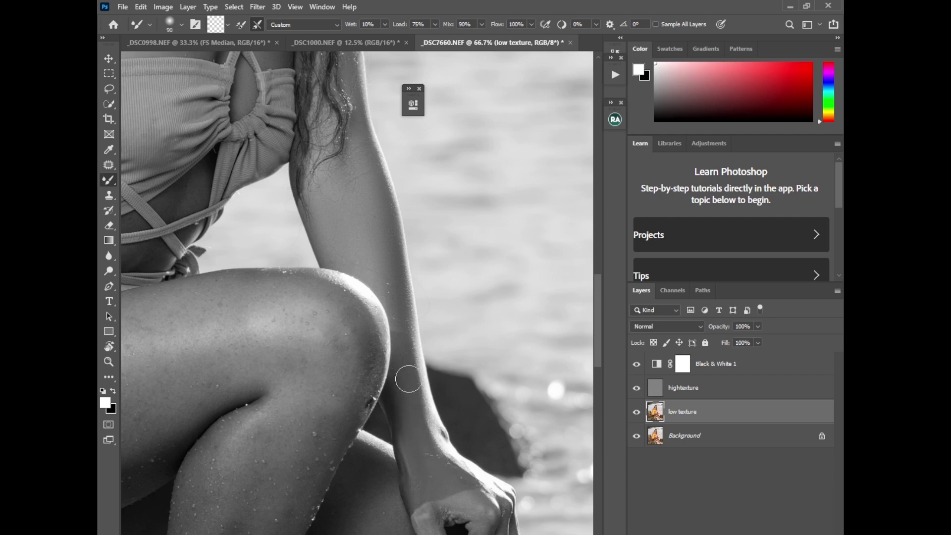
Step: Hide the Black & White 1 layer and smooth the hand and wrist beside the knee with the Mixer Brush at 50 and 80 px
click(636, 363)
scroll(600, 367, down, 3)
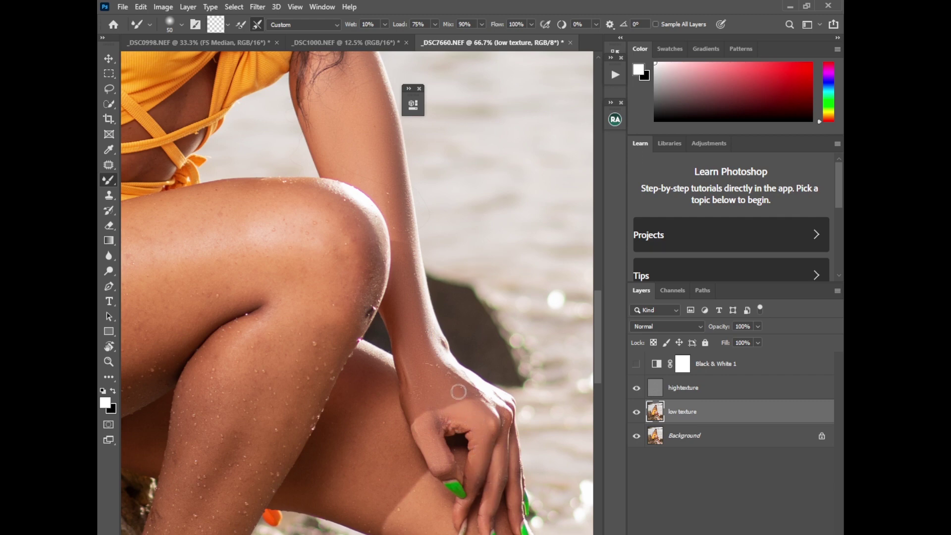
key(bracketright)
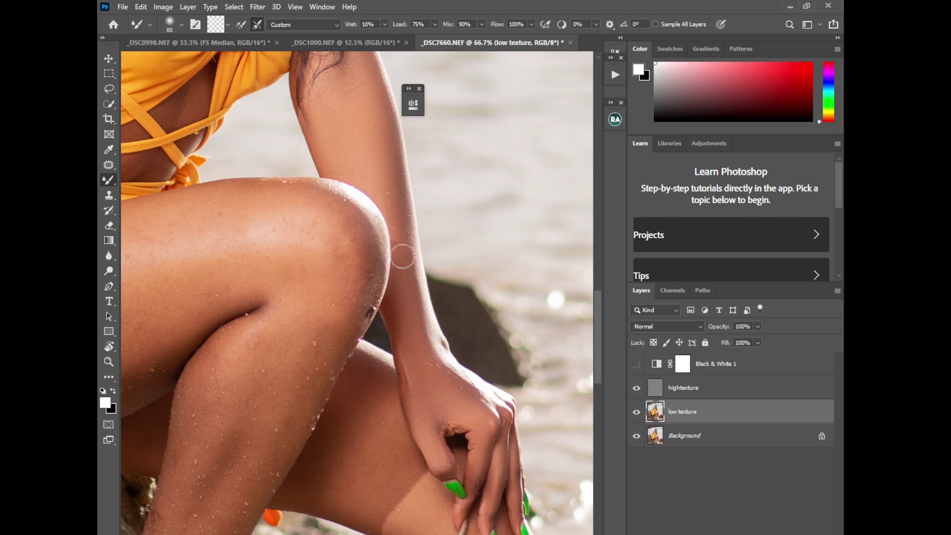
Step: Smooth the bare midriff between the dress straps with the Mixer Brush at 50 px
scroll(599, 325, up, 4)
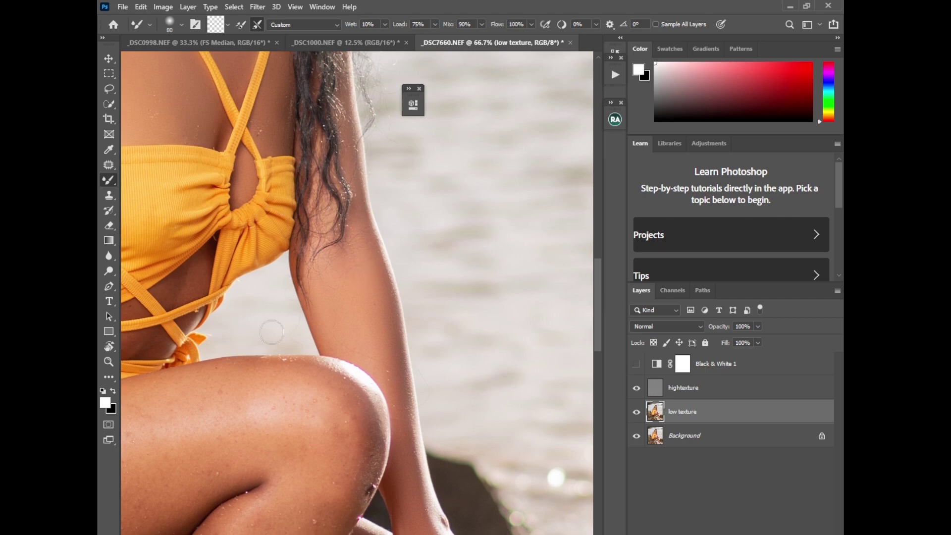
scroll(356, 292, left, 5)
key(bracketleft)
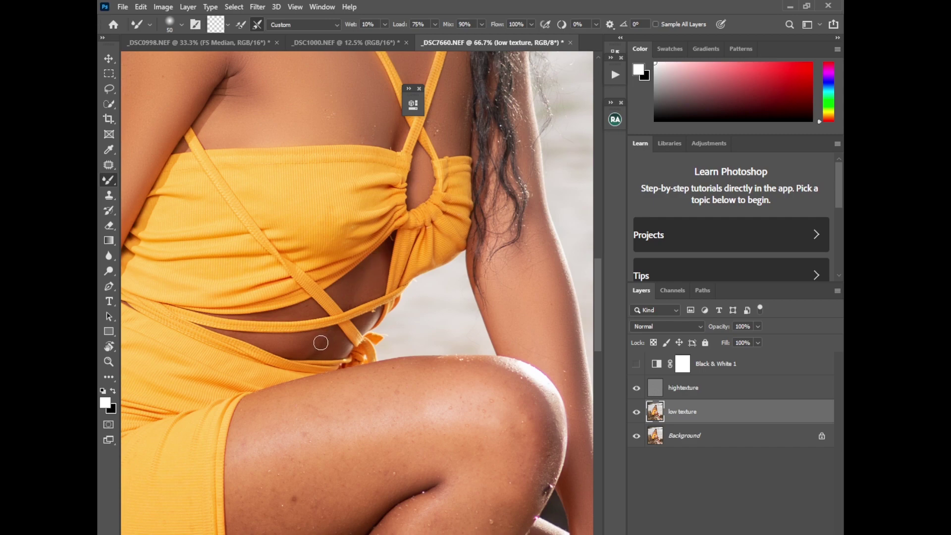
Step: Smooth the raised thigh and knee with the Mixer Brush, enlarging it from 90 to 150 px
scroll(596, 373, down, 5)
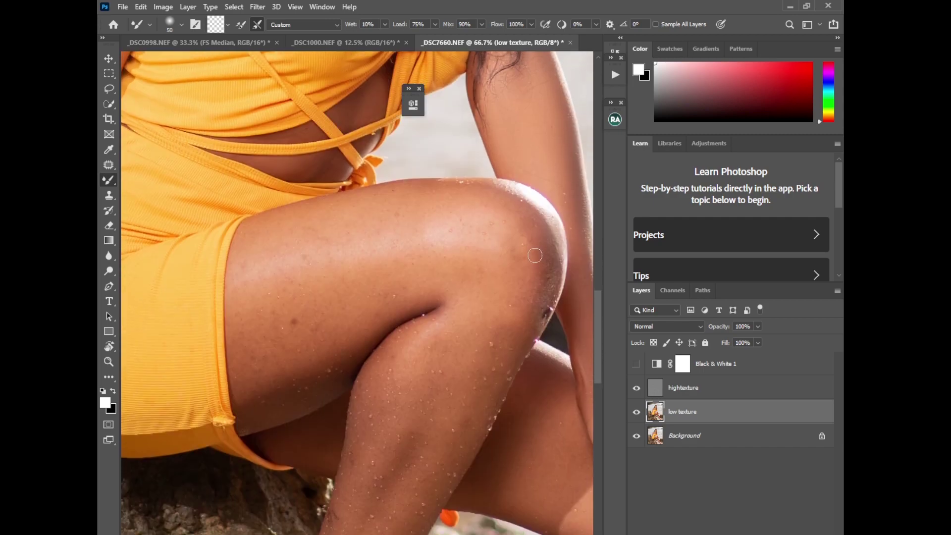
key(r)
drag(420, 145, 490, 313)
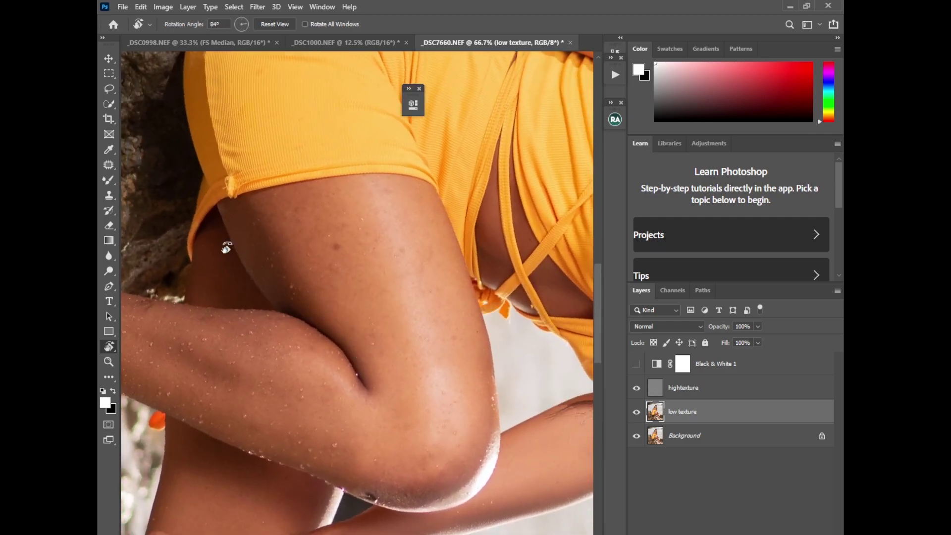
click(113, 180)
key(bracketright)
key(bracketright)
key(bracketright)
key(bracketright)
key(bracketright)
key(bracketright)
key(bracketright)
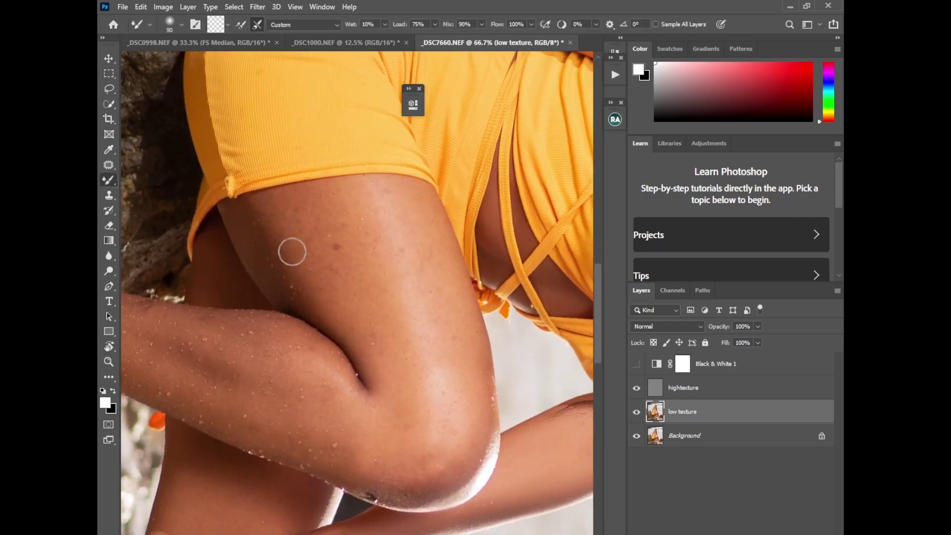
mouse_move(263, 223)
mouse_down()
mouse_move(290, 274)
mouse_move(266, 227)
mouse_move(324, 274)
mouse_move(286, 206)
mouse_move(373, 342)
mouse_move(350, 274)
mouse_move(299, 206)
mouse_move(341, 221)
mouse_move(415, 372)
mouse_up()
mouse_move(343, 200)
mouse_down()
mouse_move(351, 236)
mouse_move(394, 238)
mouse_up()
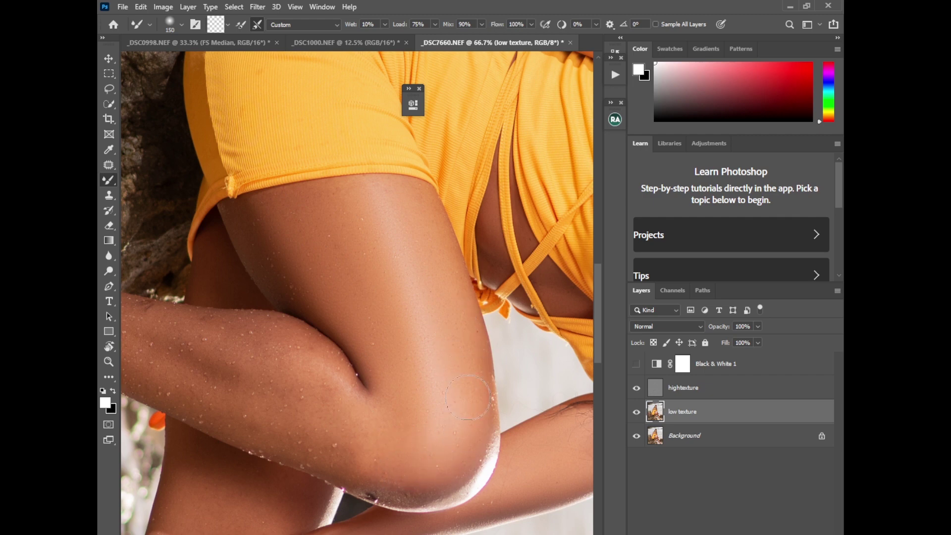
Step: Smooth the raised leg's calf and shin on the low texture layer with the Mixer Brush, reducing it from 150 to 100 px
scroll(599, 368, down, 3)
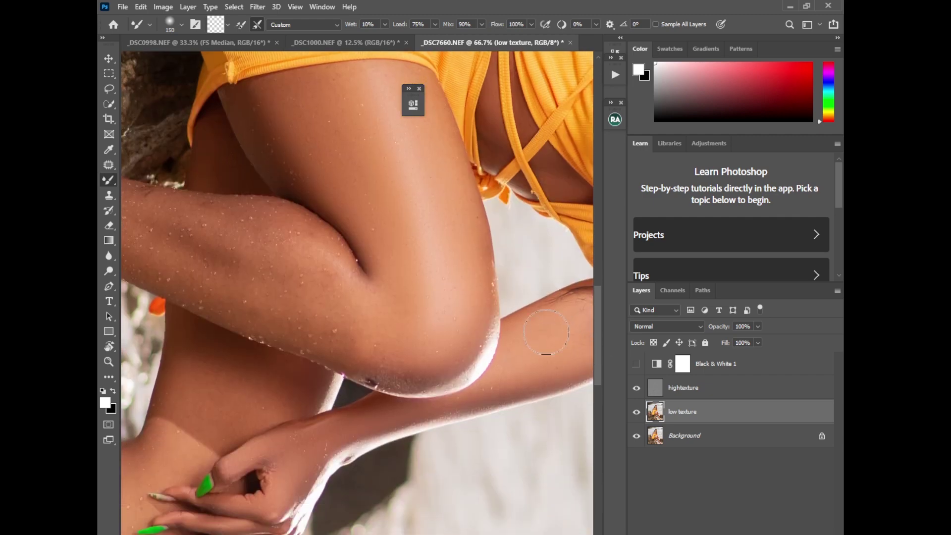
key(r)
drag(501, 284, 294, 257)
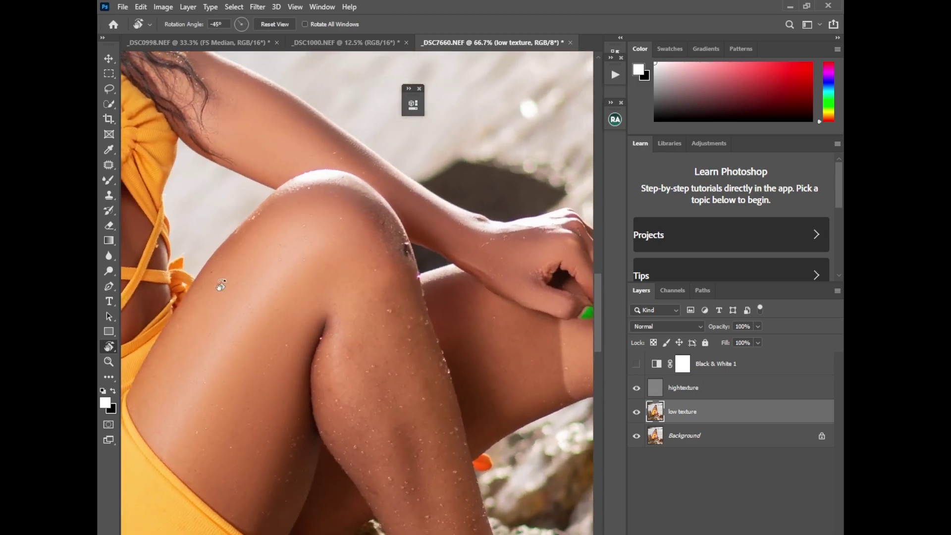
click(108, 181)
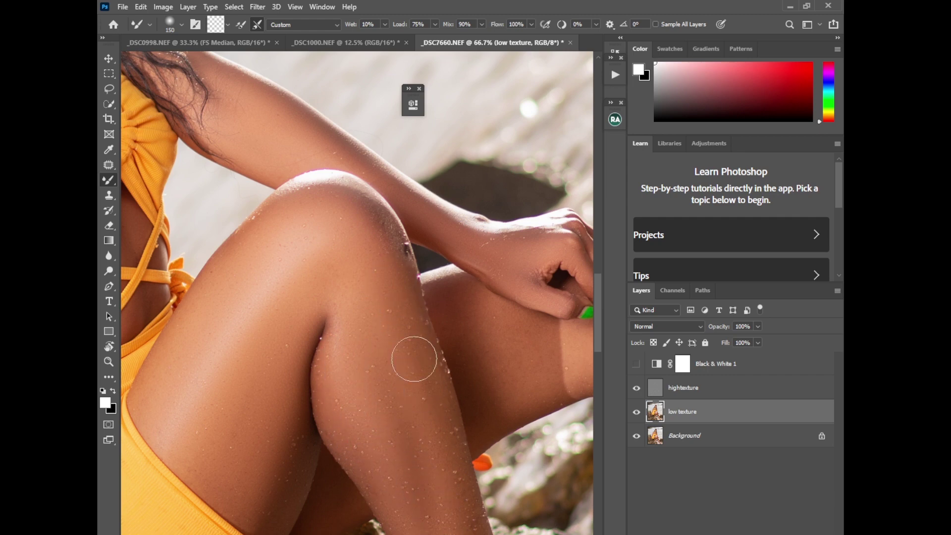
drag(599, 344, 599, 361)
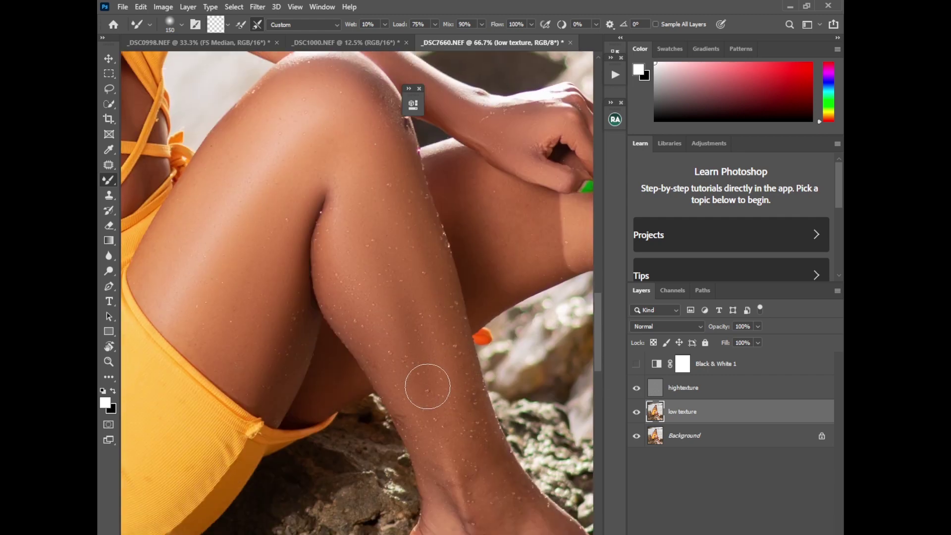
key(bracketleft)
key(bracketleft)
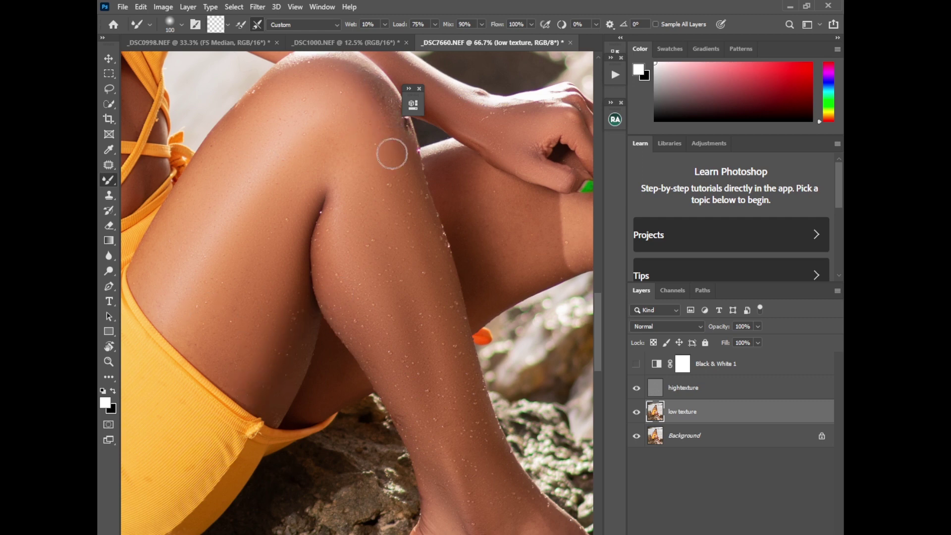
scroll(597, 382, down, 3)
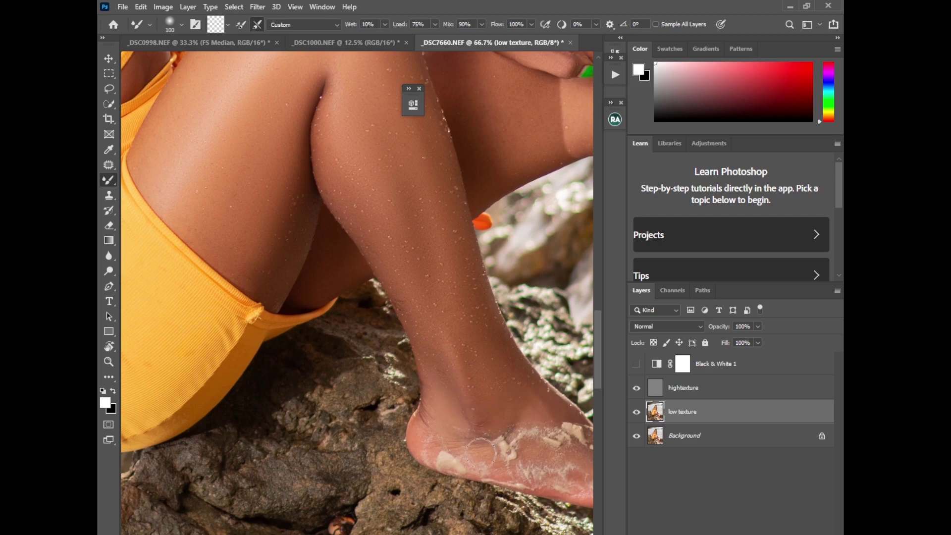
scroll(598, 377, up, 6)
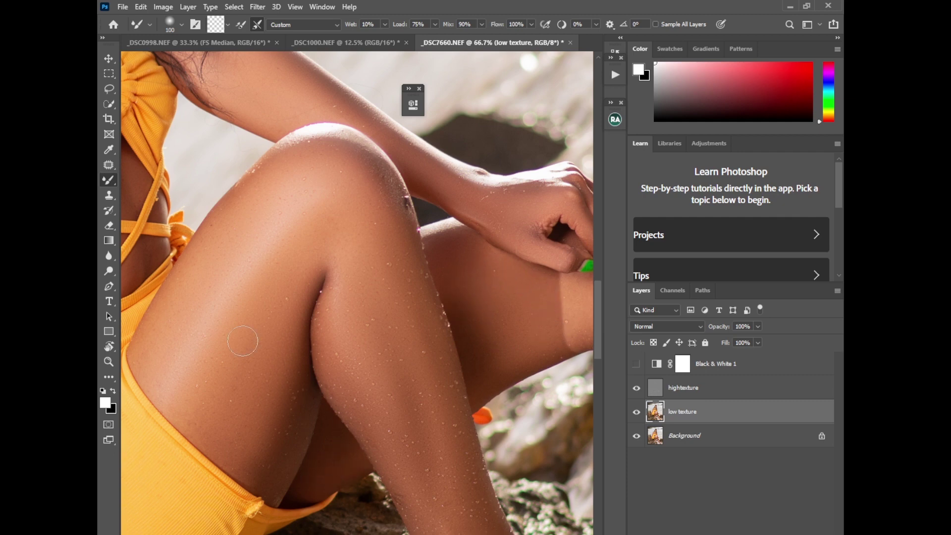
Step: Smooth the lower thigh beside the resting hand with the Mixer Brush at 100 px
click(109, 119)
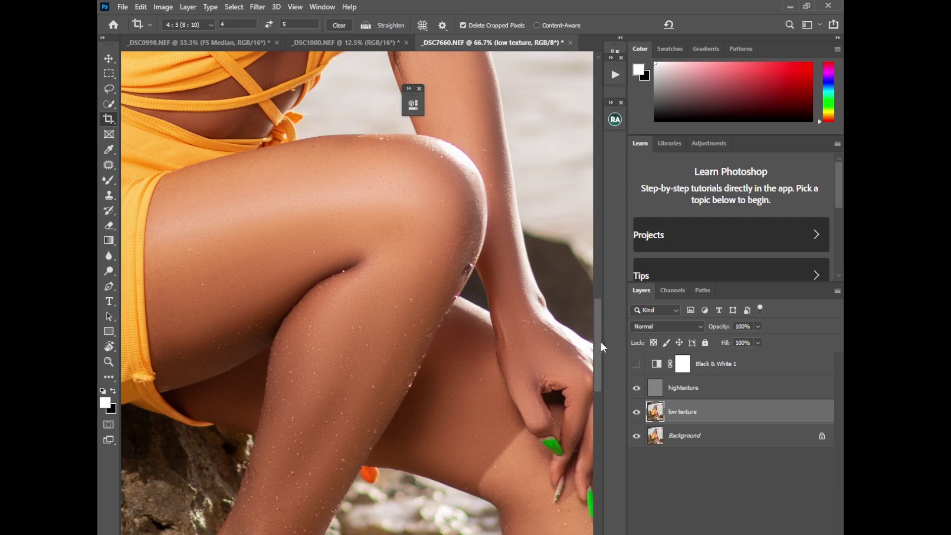
scroll(574, 391, down, 3)
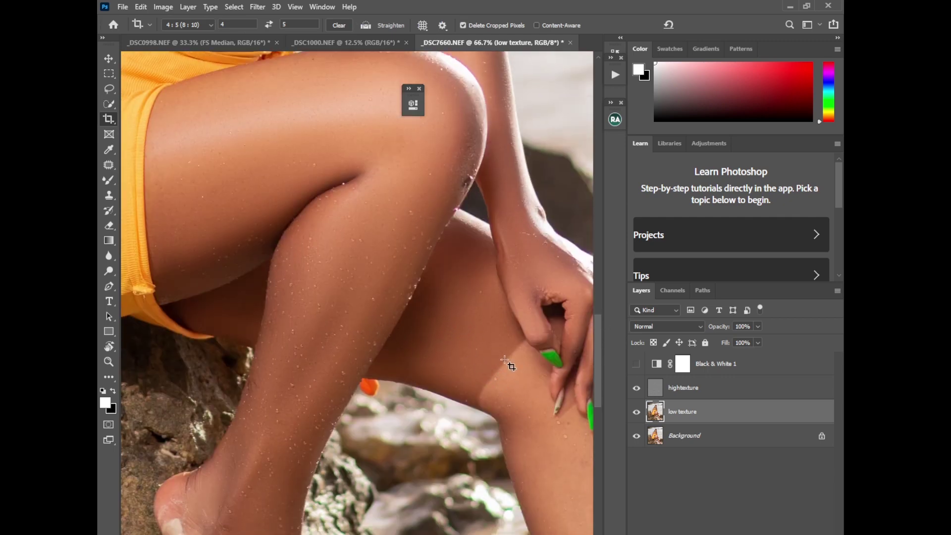
right_click(109, 180)
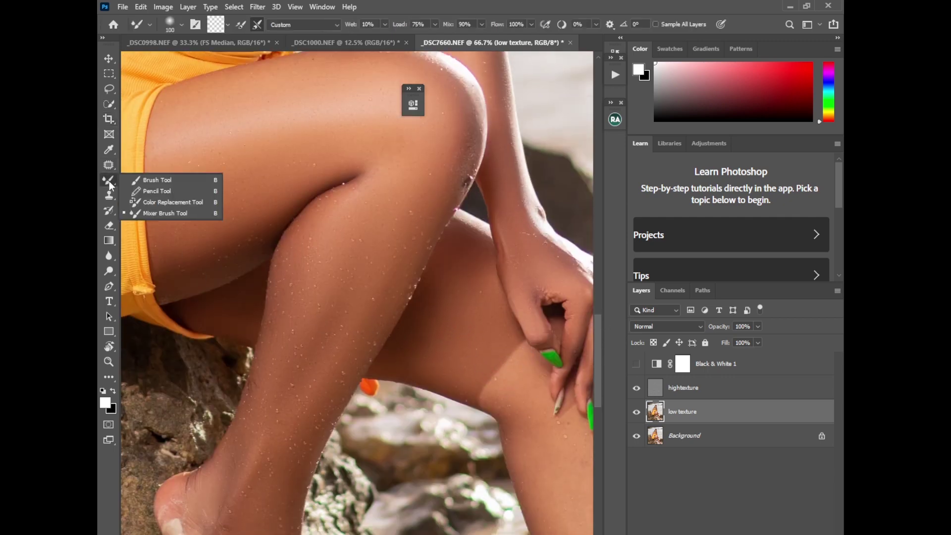
click(154, 213)
mouse_move(505, 385)
mouse_down()
mouse_move(500, 357)
mouse_move(493, 375)
mouse_up()
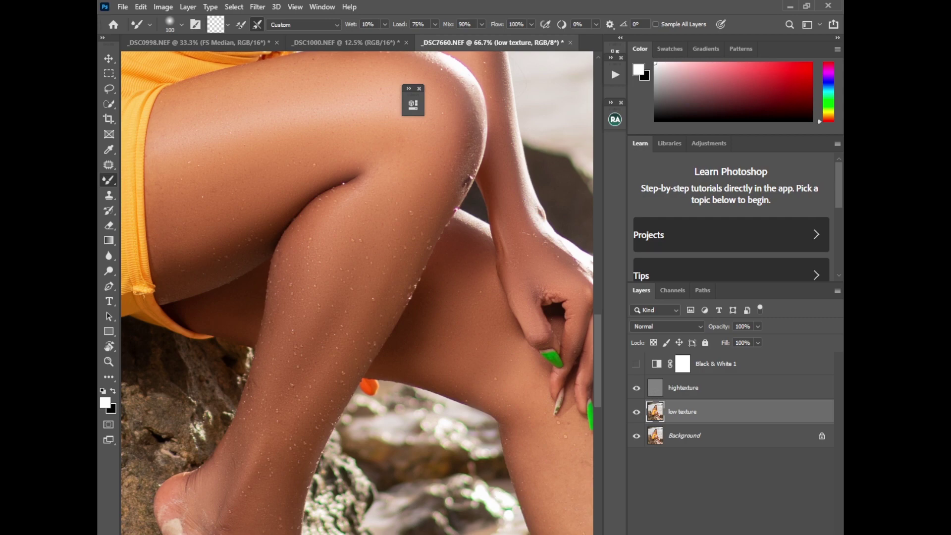
Step: Smooth the extended leg from the knee down to the ankle with the Mixer Brush at 150 and 90 px
scroll(356, 292, right, 3)
scroll(588, 366, down, 3)
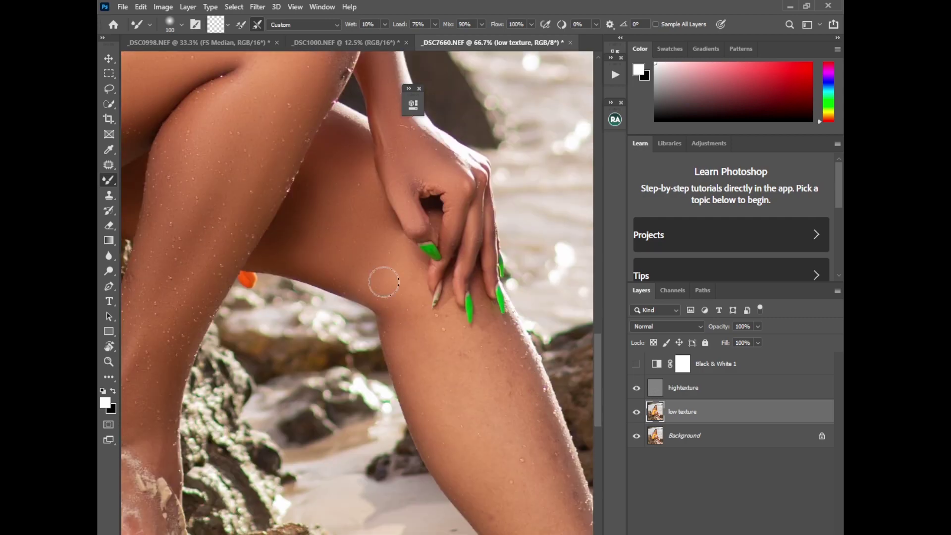
key(bracketright)
key(bracketright)
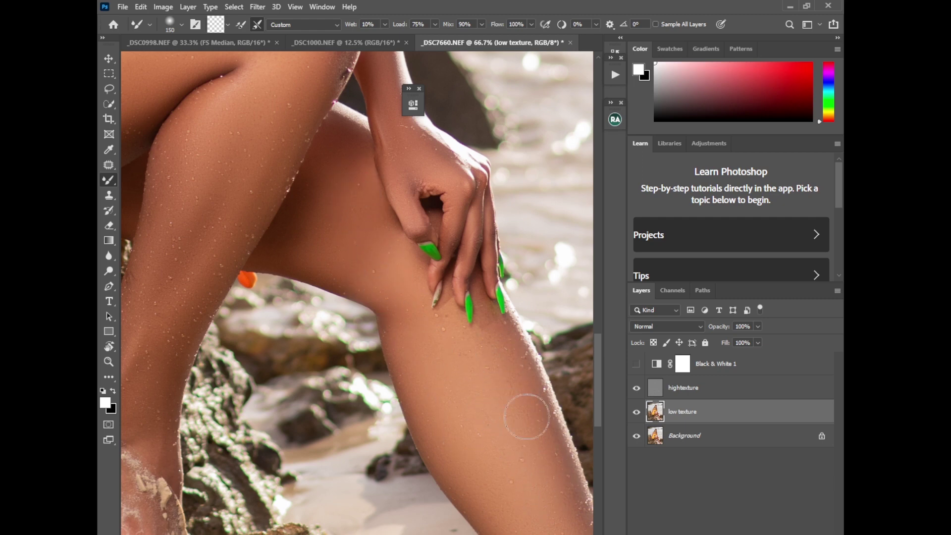
scroll(527, 414, down, 4)
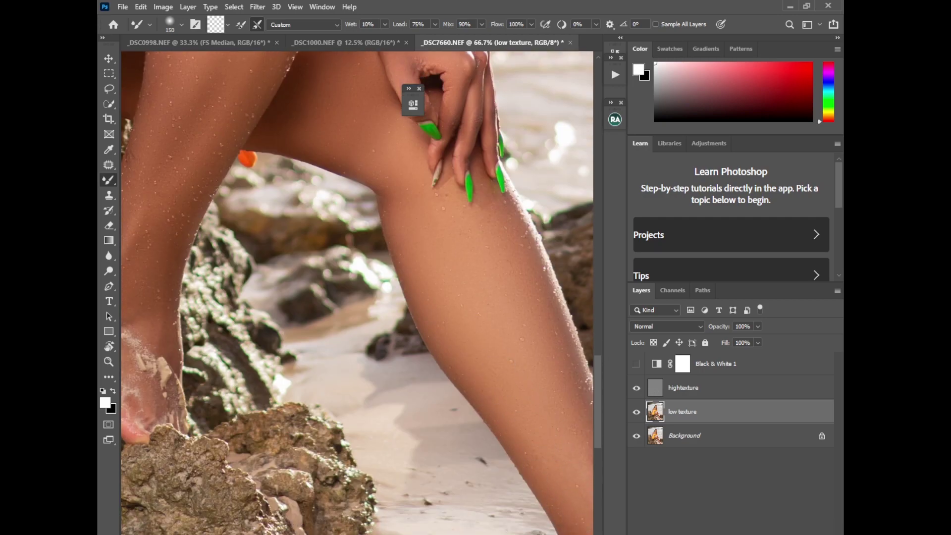
scroll(420, 314, right, 4)
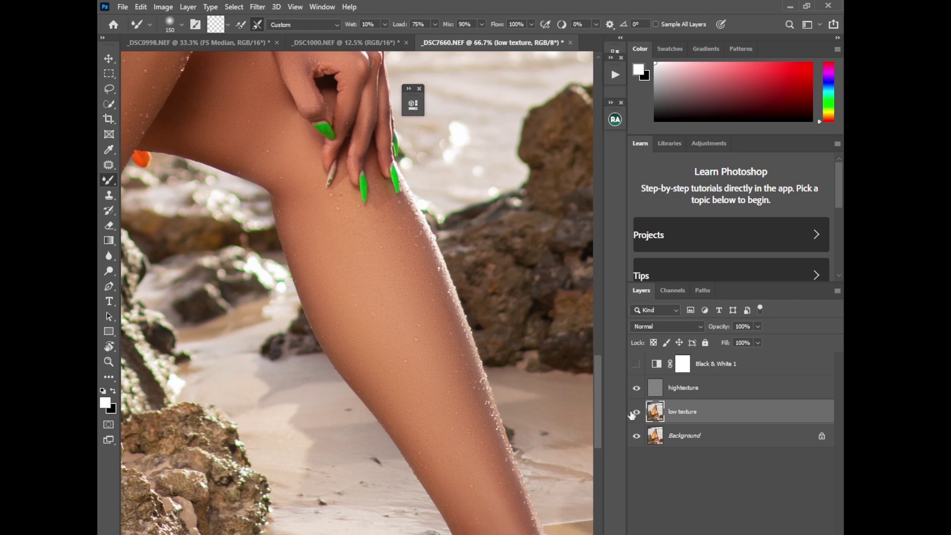
scroll(597, 429, down, 3)
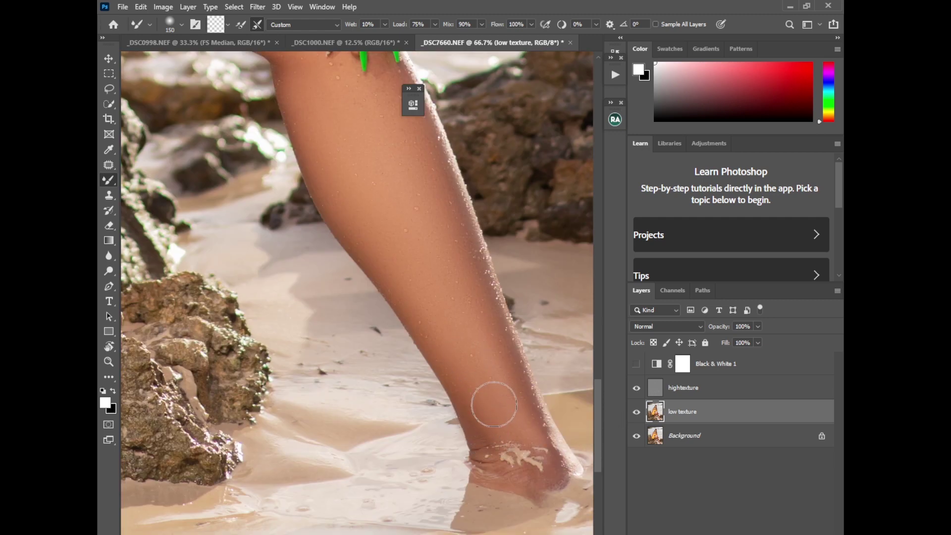
key(bracketleft)
key(bracketleft)
key(bracketleft)
key(ctrl+0)
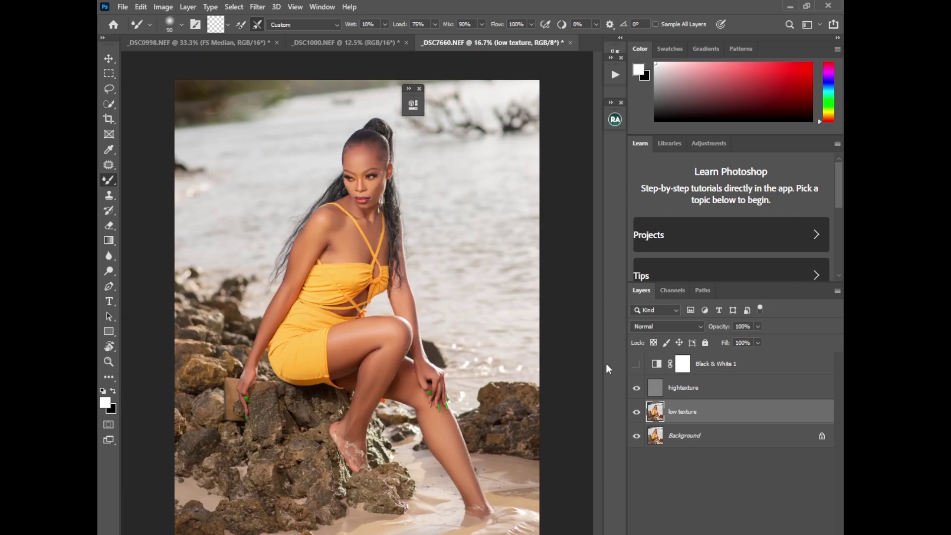
Step: Group the Black & White 1, hightexture and low texture layers, and toggle the group's visibility to compare before and after
click(716, 364)
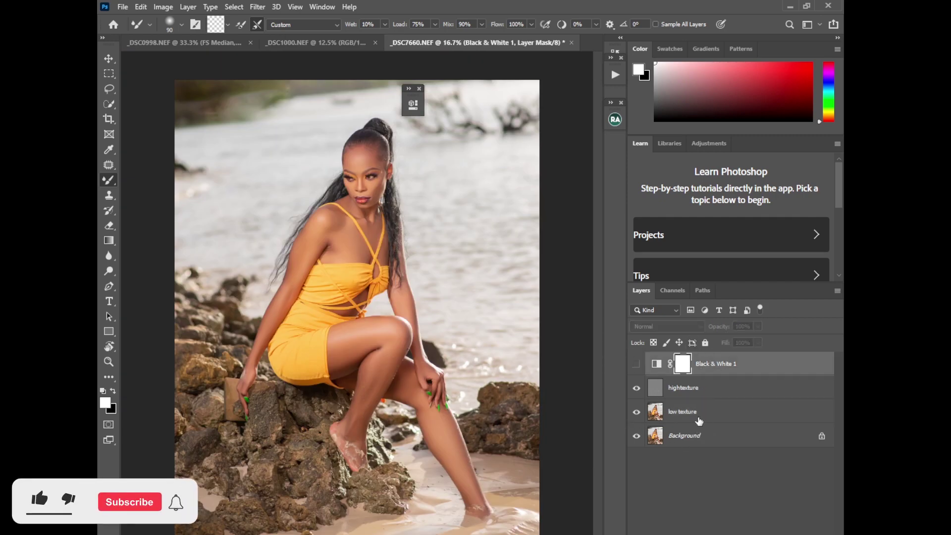
shift+click(690, 421)
key(ctrl+g)
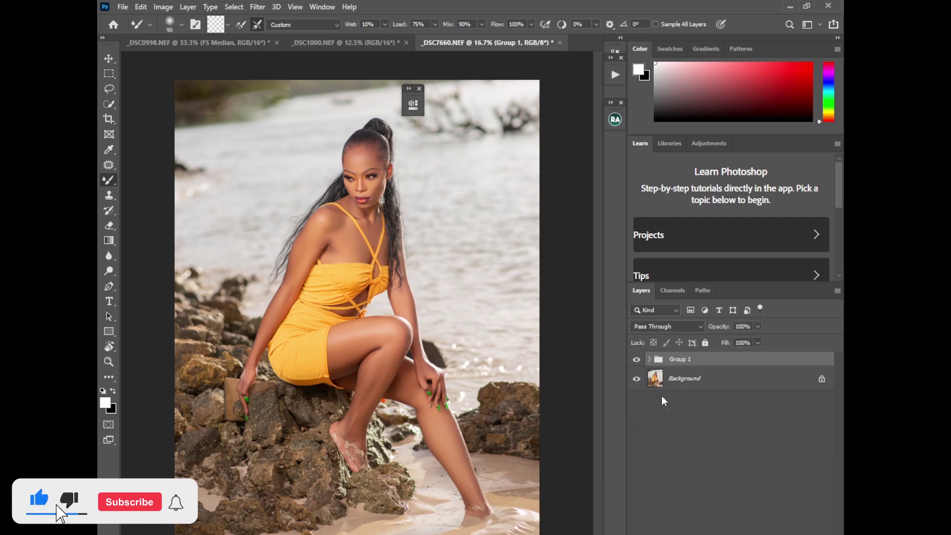
click(637, 359)
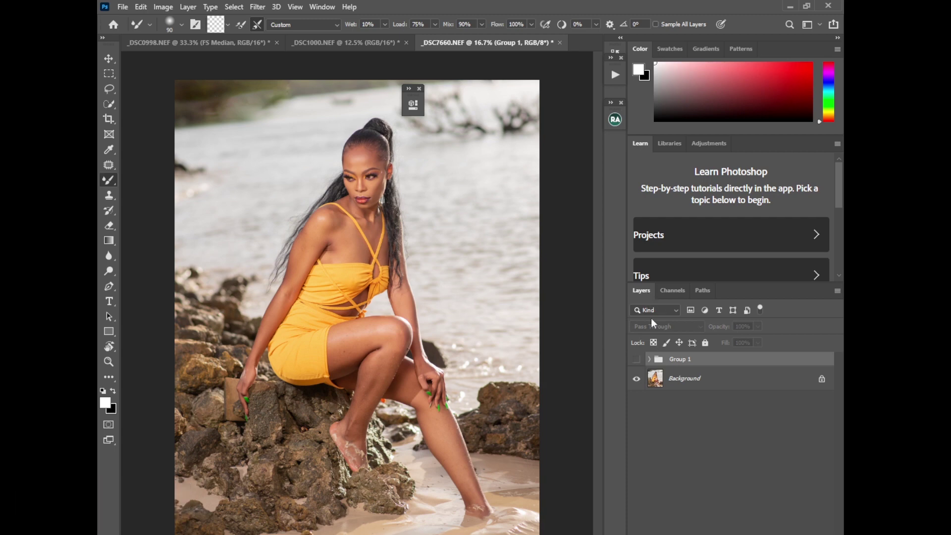
click(636, 359)
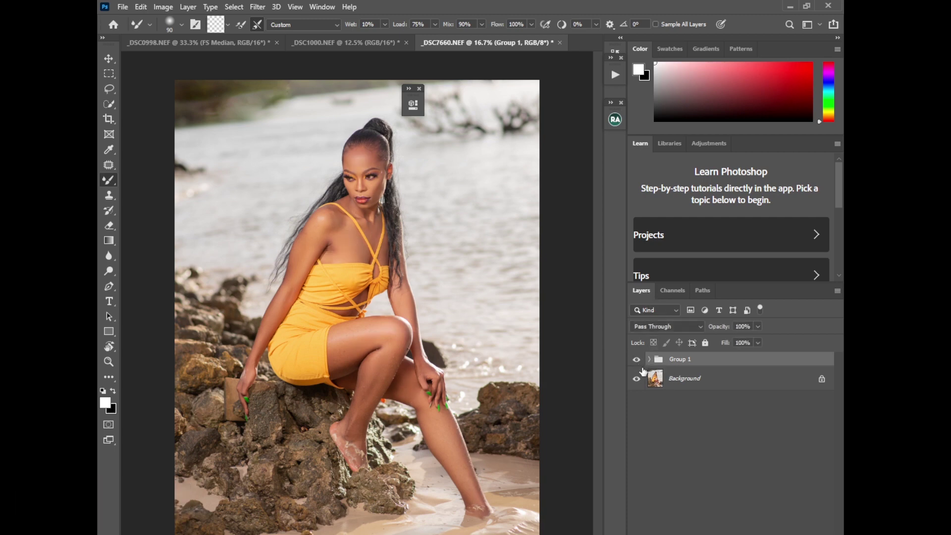
Step: On the hightexture layer inside Group 1, clean the forehead, brow area and face skin with the Clone Stamp at 30 px
click(649, 360)
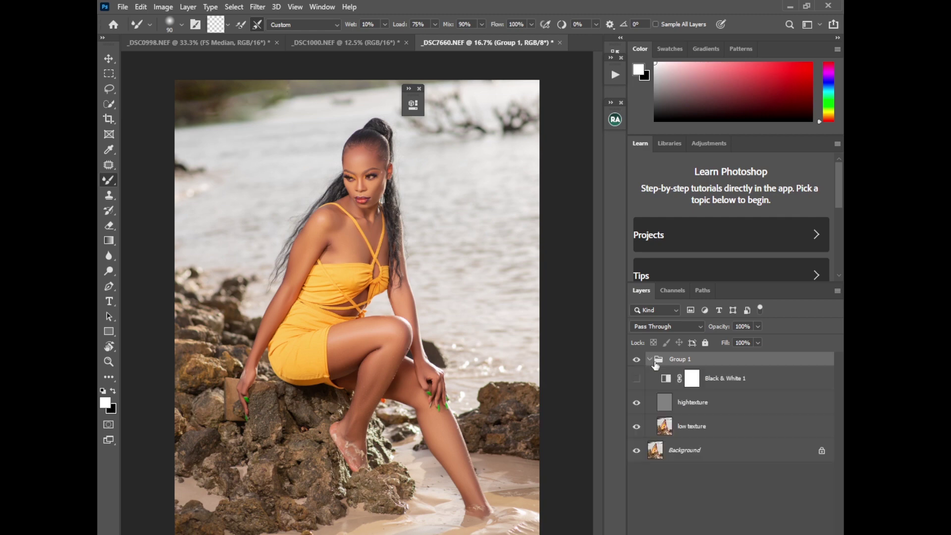
click(688, 405)
key(ctrl+plus)
key(ctrl+plus)
key(ctrl+plus)
key(ctrl+plus)
key(ctrl+plus)
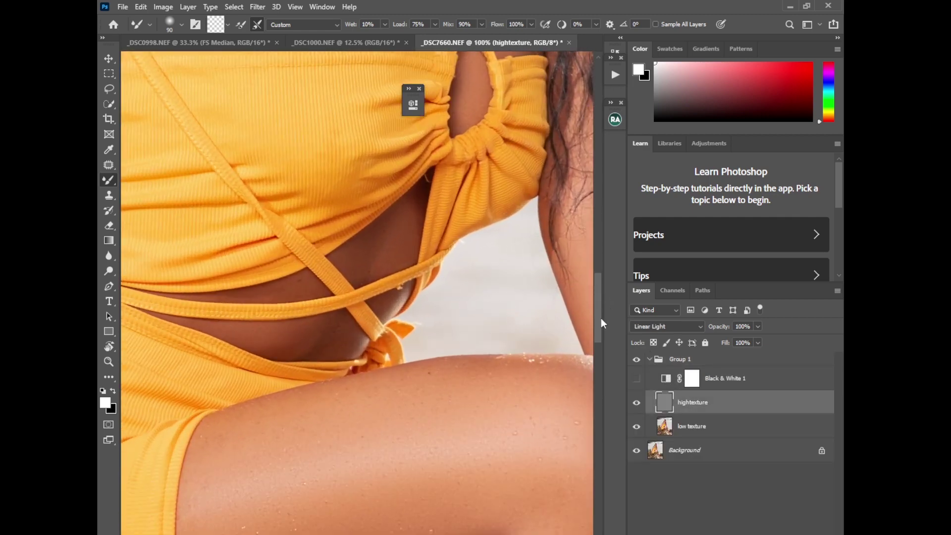
scroll(601, 318, up, 5)
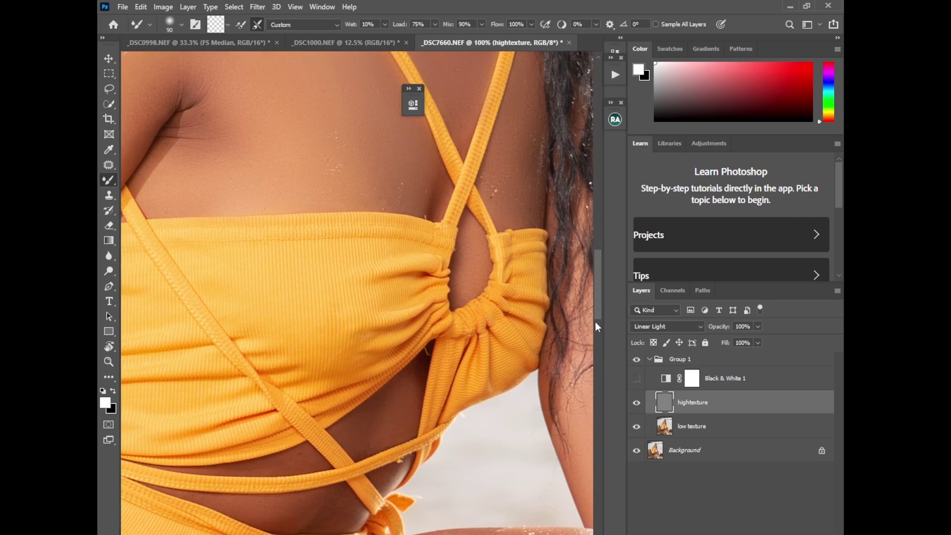
drag(595, 322, 540, 220)
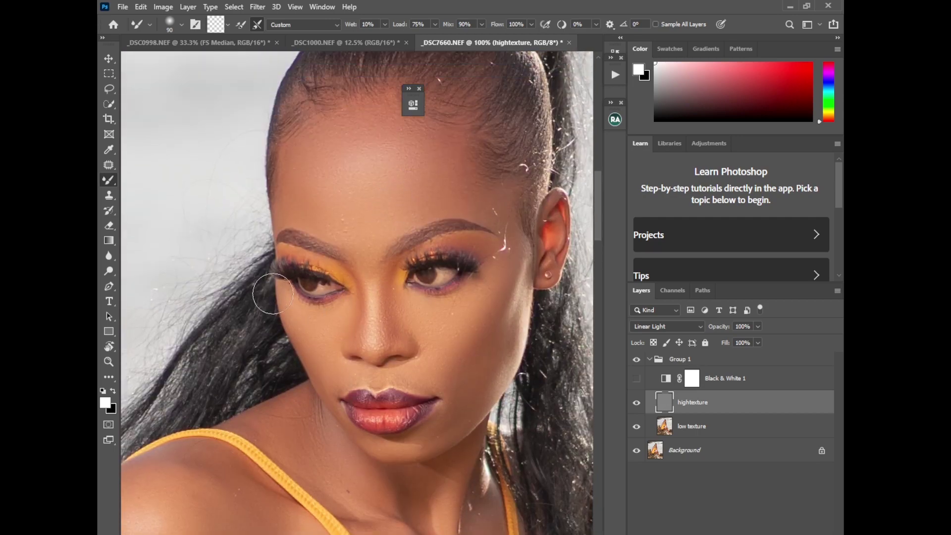
click(108, 195)
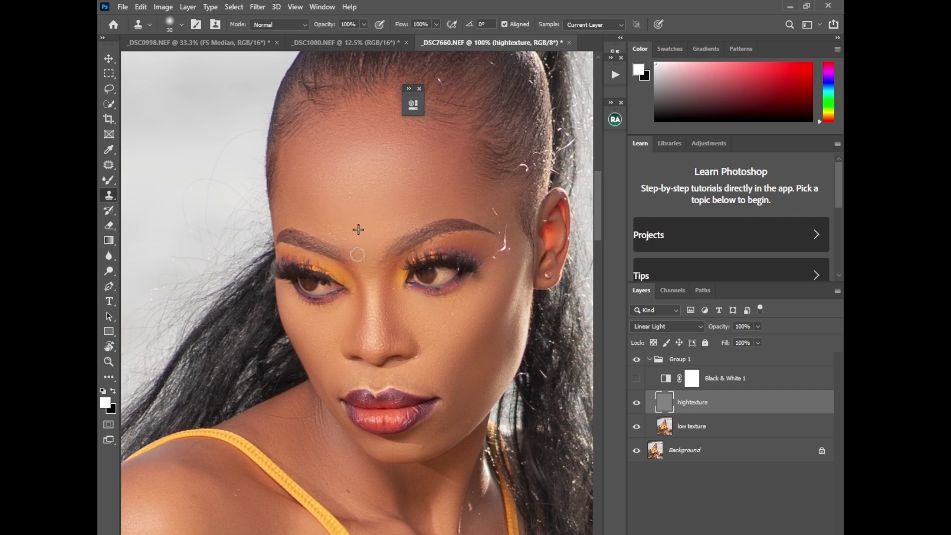
drag(358, 254, 330, 235)
drag(392, 217, 425, 187)
mouse_move(292, 166)
mouse_down()
mouse_move(343, 214)
mouse_move(381, 232)
mouse_up()
drag(354, 373, 356, 375)
Step: Clean blemishes on the neck, shoulder and chest between the dress straps with the Clone Stamp at 30 px
scroll(347, 304, down, 5)
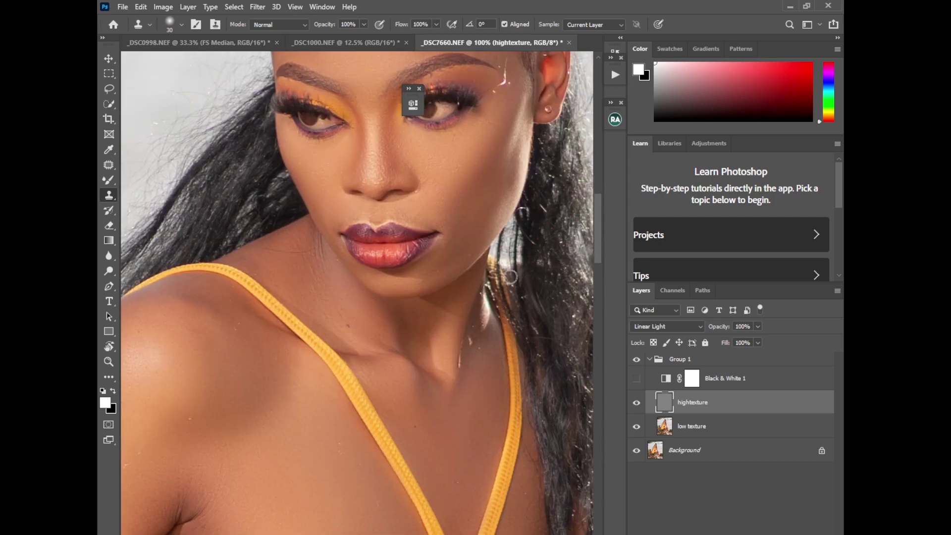
drag(351, 328, 422, 419)
click(217, 404)
click(327, 455)
drag(599, 244, 599, 278)
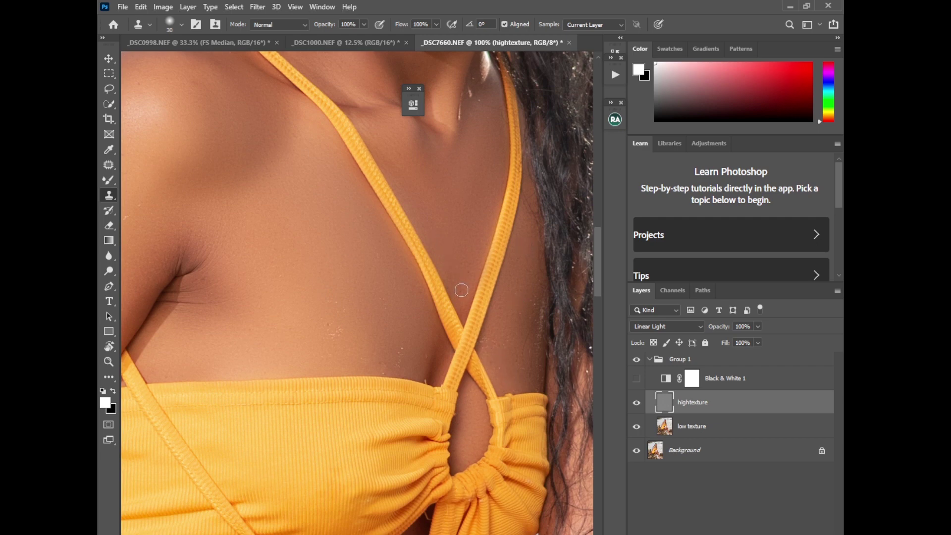
drag(461, 290, 468, 265)
Step: Retouch the skin texture around the armpit with the Clone Stamp, enlarging it to 150 px and sampling the nearby chest
drag(204, 277, 210, 262)
key(bracketright)
key(bracketright)
key(bracketright)
key(bracketright)
key(bracketright)
key(bracketright)
key(bracketright)
key(bracketright)
key(bracketright)
alt+click(283, 253)
mouse_move(222, 302)
mouse_down()
mouse_move(221, 284)
mouse_move(237, 282)
mouse_move(244, 213)
mouse_move(255, 244)
mouse_move(307, 253)
mouse_up()
scroll(356, 292, left, 5)
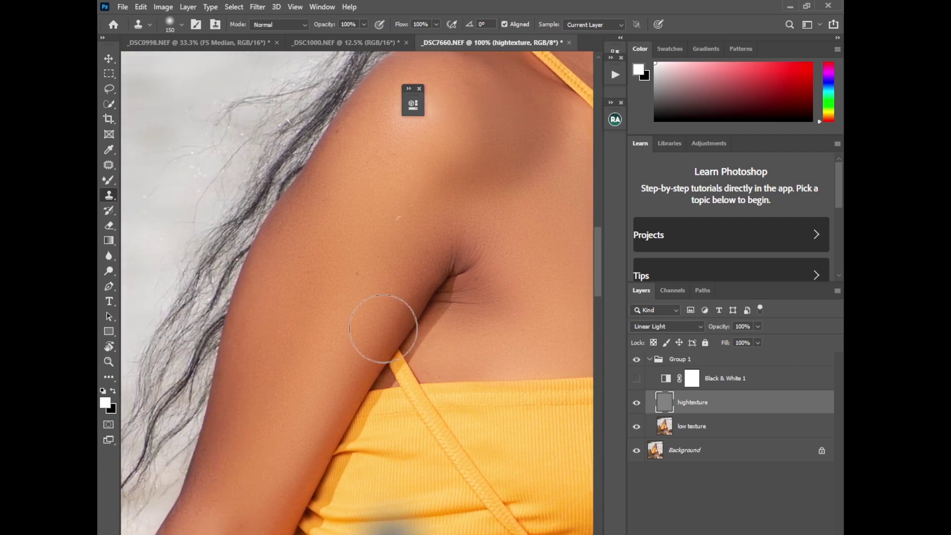
Step: Remove the small spots on the upper arm with the Clone Stamp at 50 px, sampling clean arm skin
key(bracketleft)
key(bracketleft)
key(bracketleft)
key(bracketleft)
key(bracketleft)
key(bracketleft)
key(bracketleft)
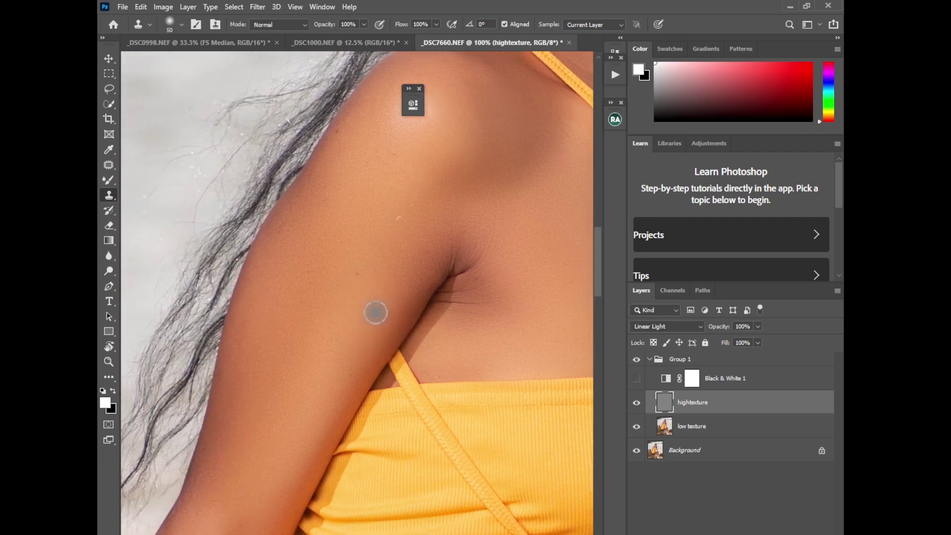
alt+click(356, 300)
click(356, 272)
click(292, 254)
click(259, 302)
click(286, 237)
click(336, 259)
key(ctrl+0)
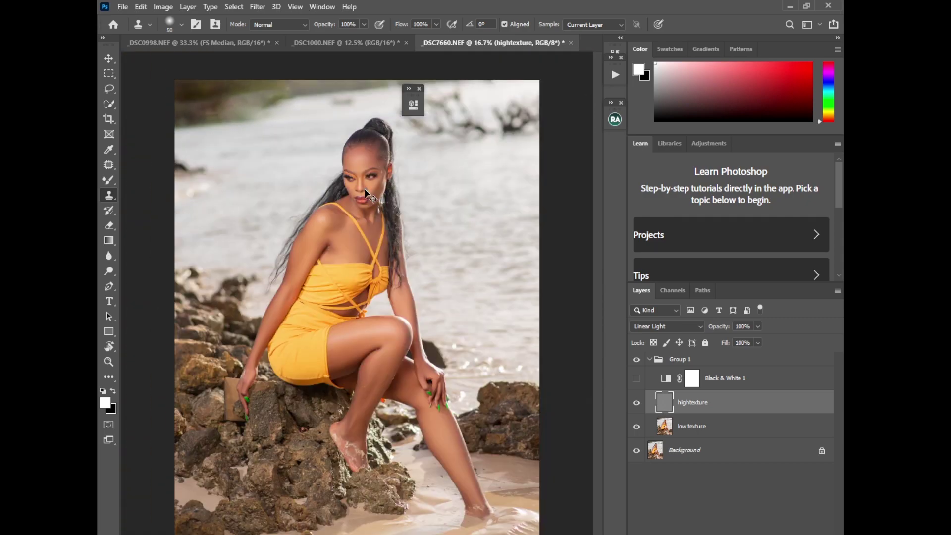
Step: Clean the bare midriff between the dress straps with the Clone Stamp at 50 and 30 px
scroll(365, 189, up, 5)
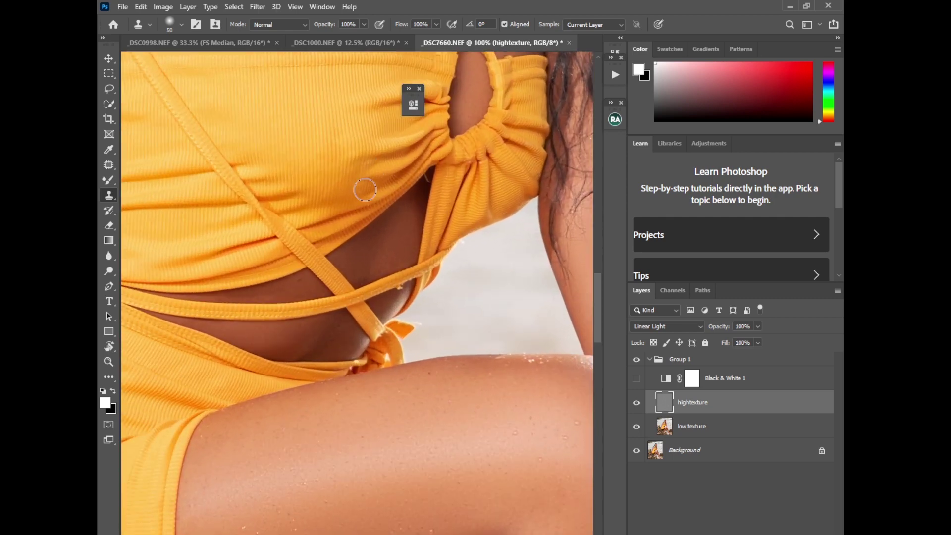
click(300, 283)
key(bracketleft)
key(ctrl+minus)
key(ctrl+minus)
key(ctrl+minus)
key(ctrl+minus)
key(ctrl+minus)
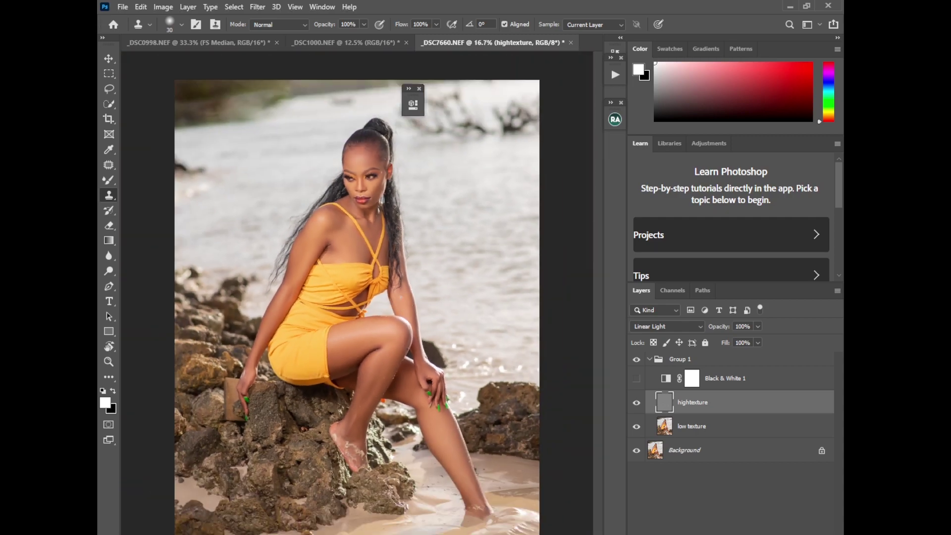
Step: Collapse Group 1 and toggle its visibility to compare the portrait with and without the skin retouching
click(651, 363)
click(637, 360)
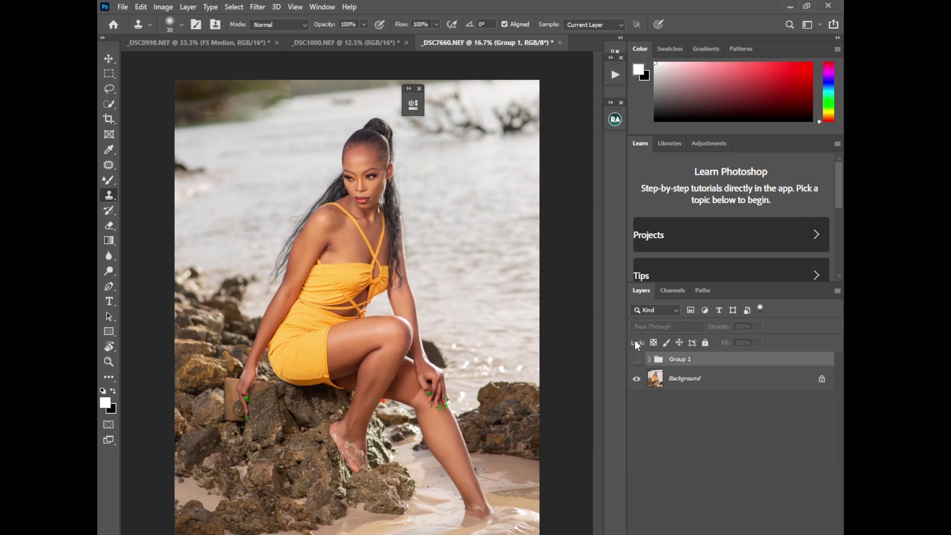
click(636, 360)
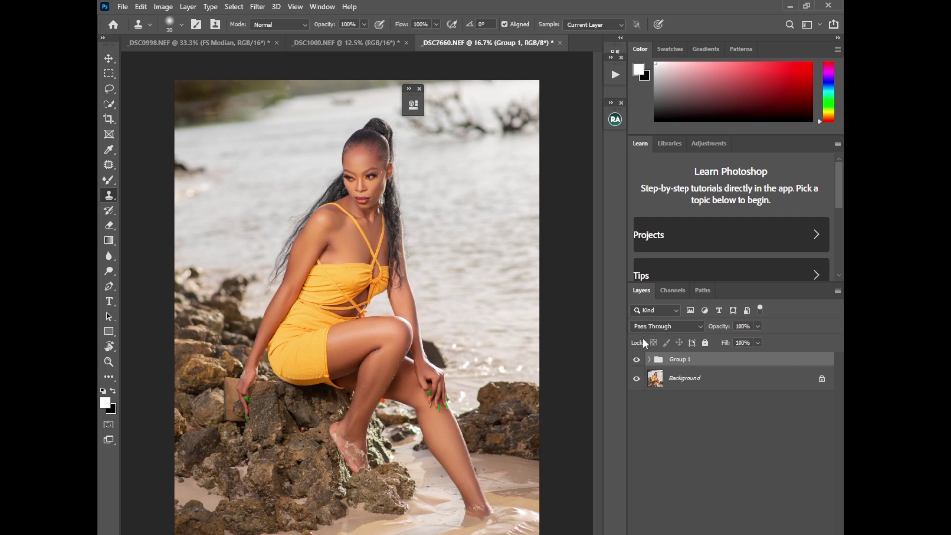
Step: Add a Curves adjustment layer above Group 1 and brighten it with the on-image adjustment sampled on the shoulder skin
click(766, 532)
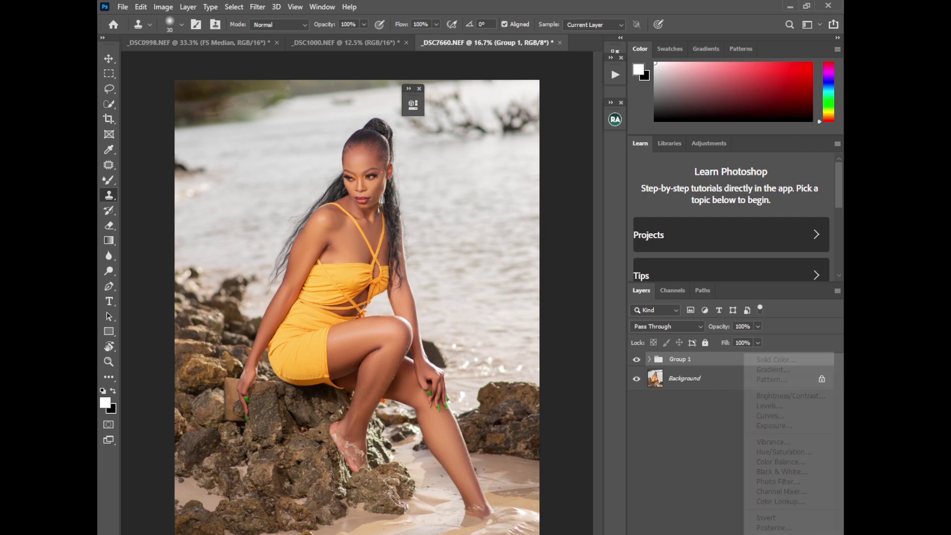
click(766, 420)
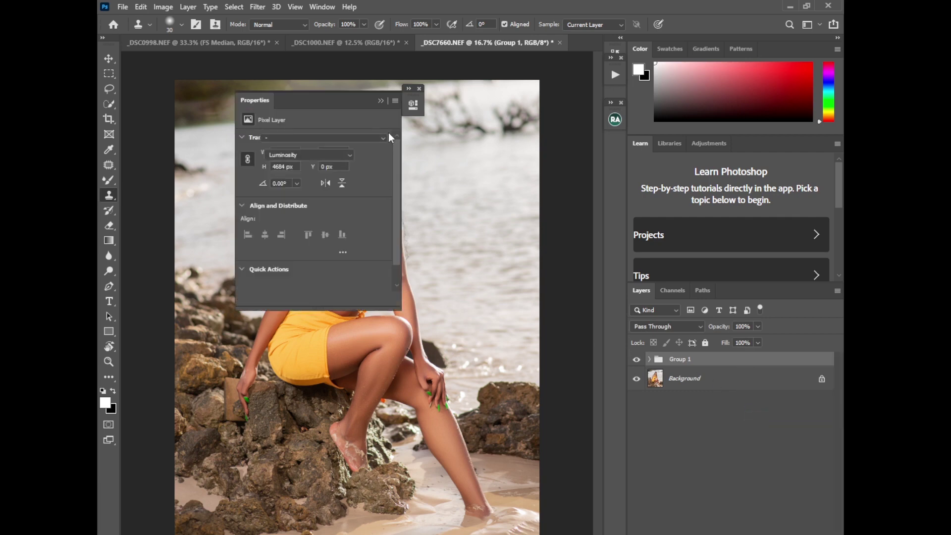
drag(349, 104, 483, 115)
click(384, 173)
click(337, 211)
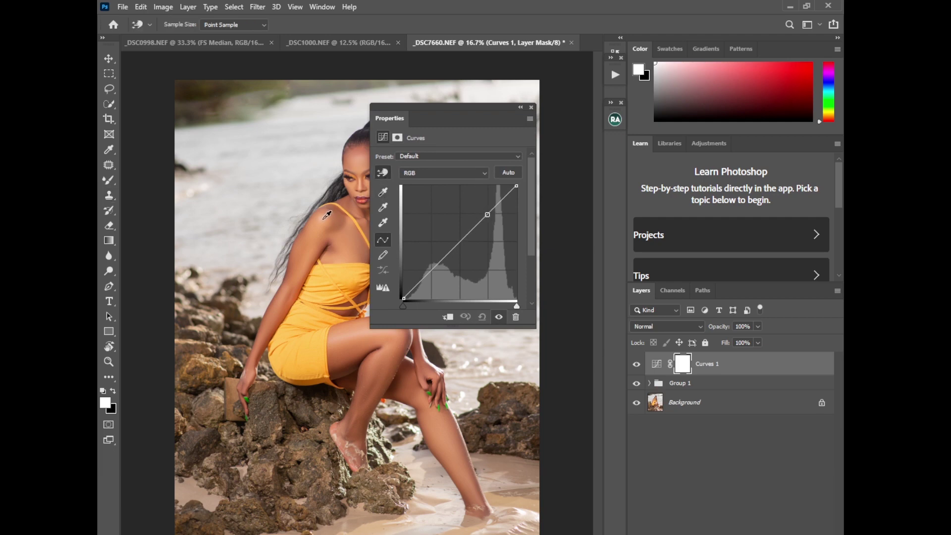
drag(327, 218, 316, 208)
click(520, 107)
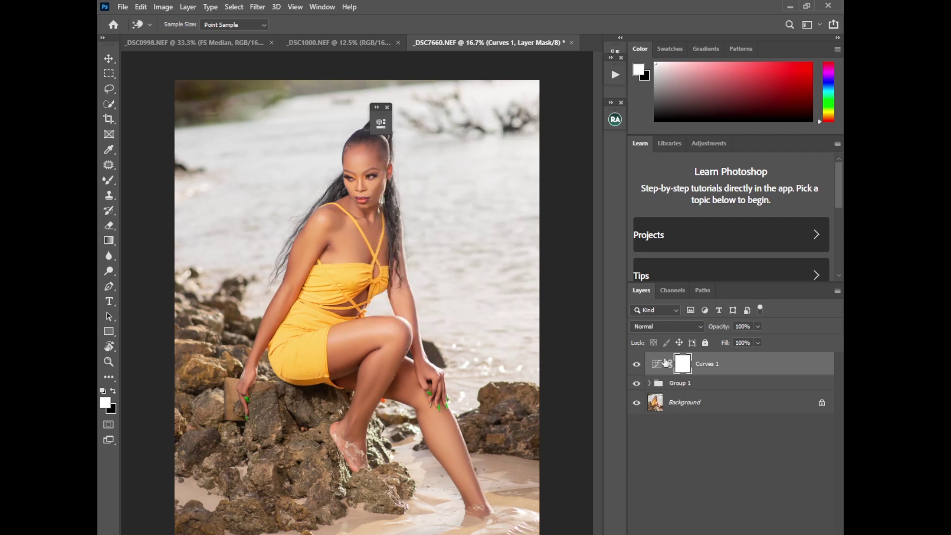
Step: Invert the brightening Curves layer's mask to black and rename the layer "dodge"
key(ctrl+i)
key(s)
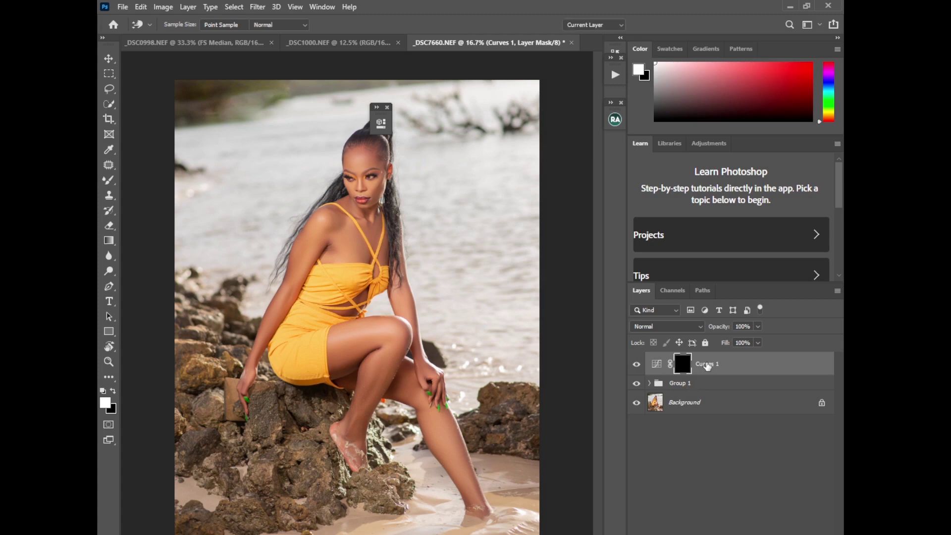
double_click(661, 369)
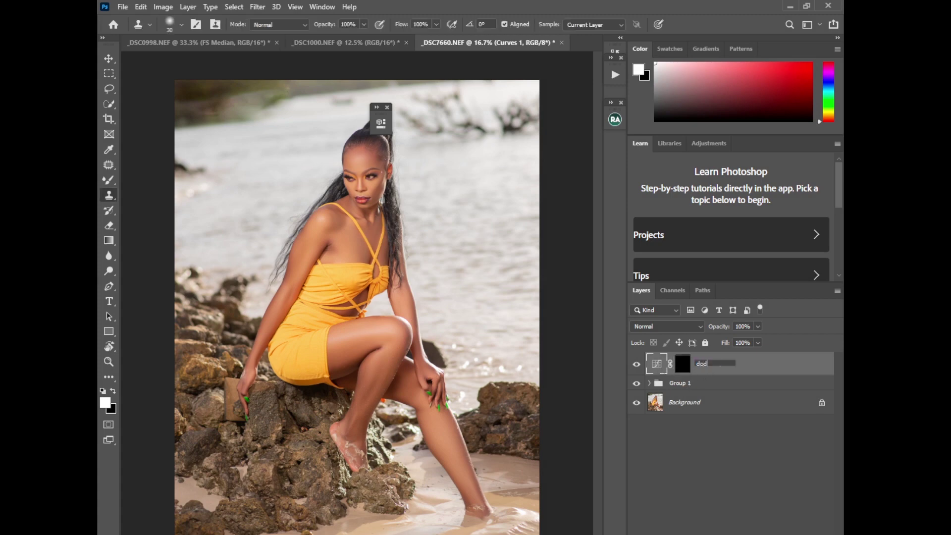
text(dodge)
key(Return)
click(703, 383)
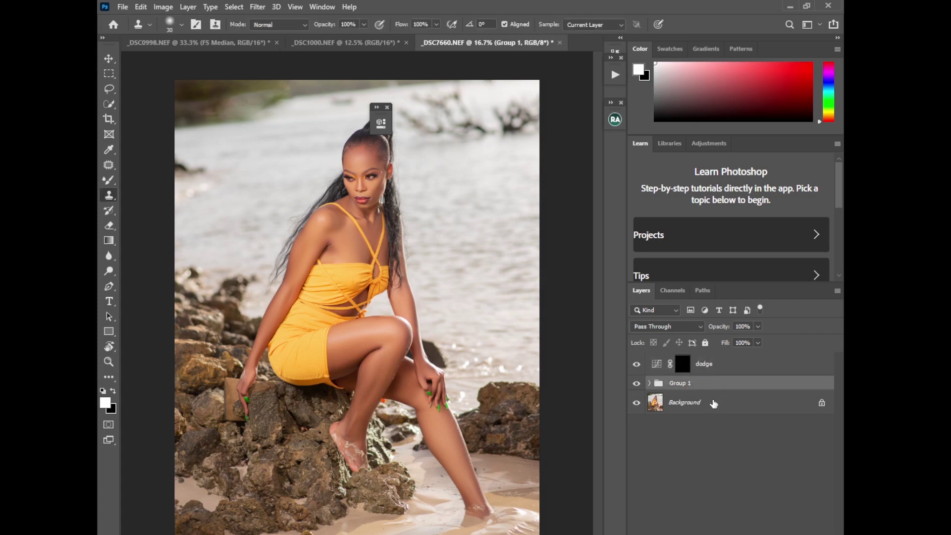
Step: Add a second Curves adjustment above the dodge layer and darken it with the on-image adjustment sampled on the face
click(711, 375)
click(762, 492)
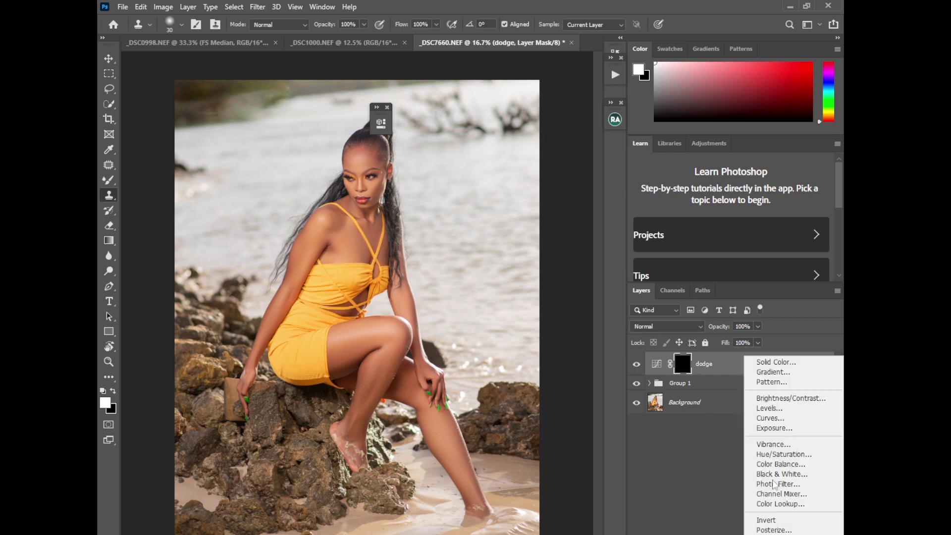
click(771, 419)
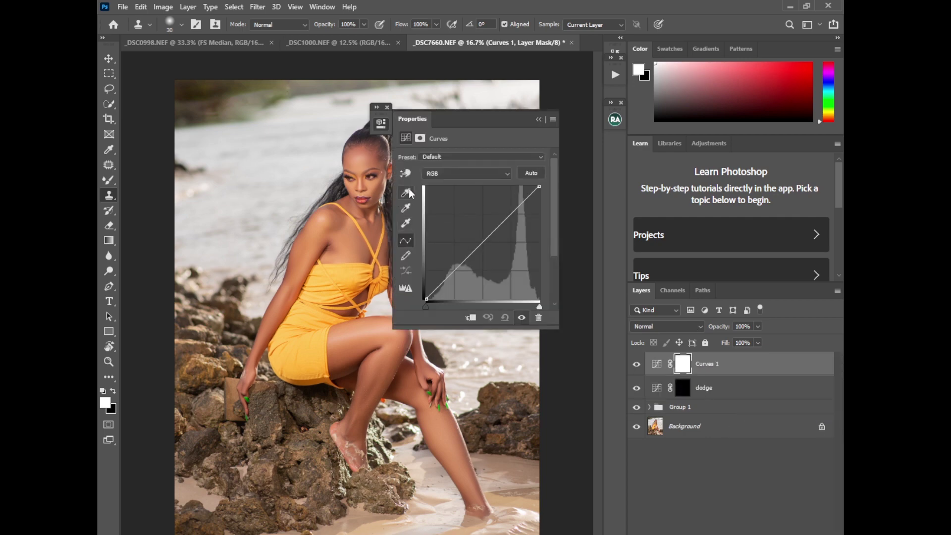
click(405, 172)
drag(383, 182, 390, 196)
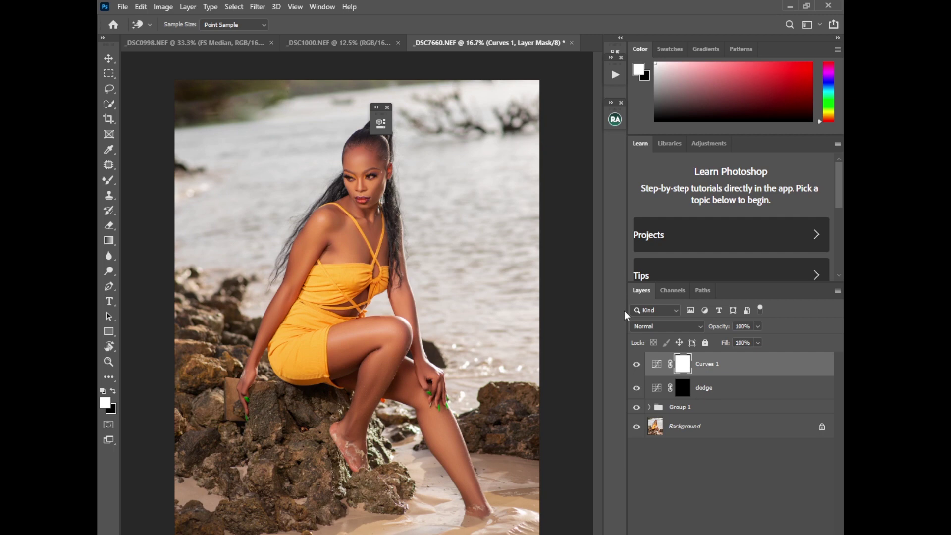
Step: Invert the darkening Curves layer's mask to black and rename the layer "burn"
key(ctrl+i)
key(s)
double_click(708, 364)
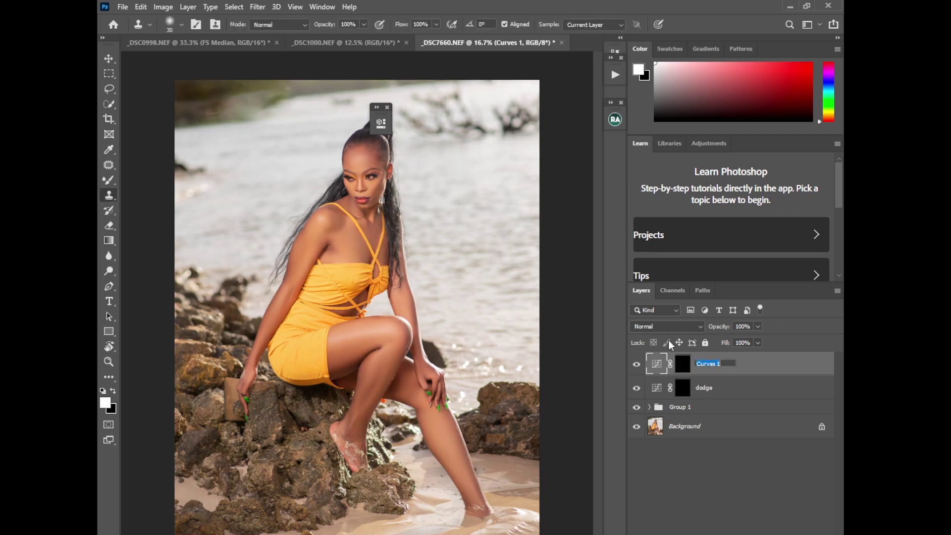
text(burn)
click(713, 394)
Step: Add a Black & White adjustment above the burn layer and set its Reds to -112
click(718, 374)
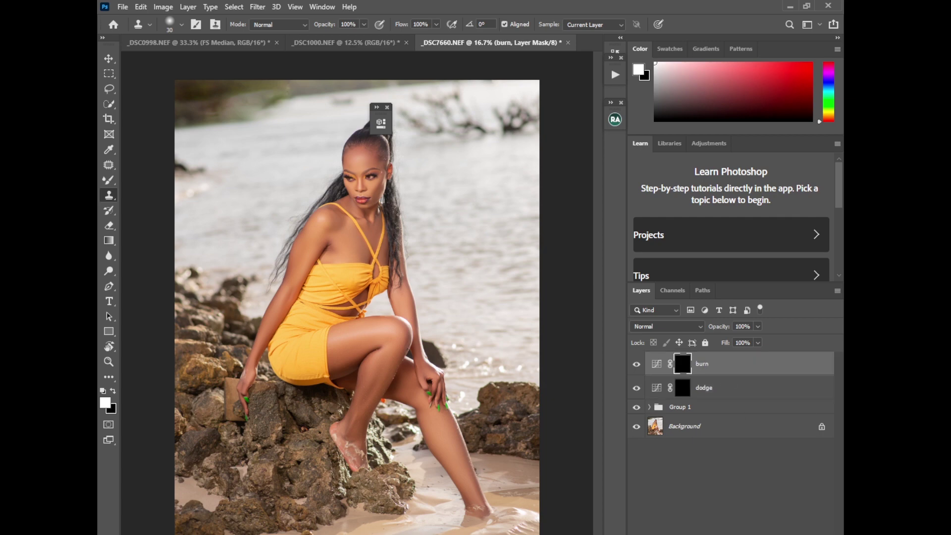
click(773, 533)
click(777, 475)
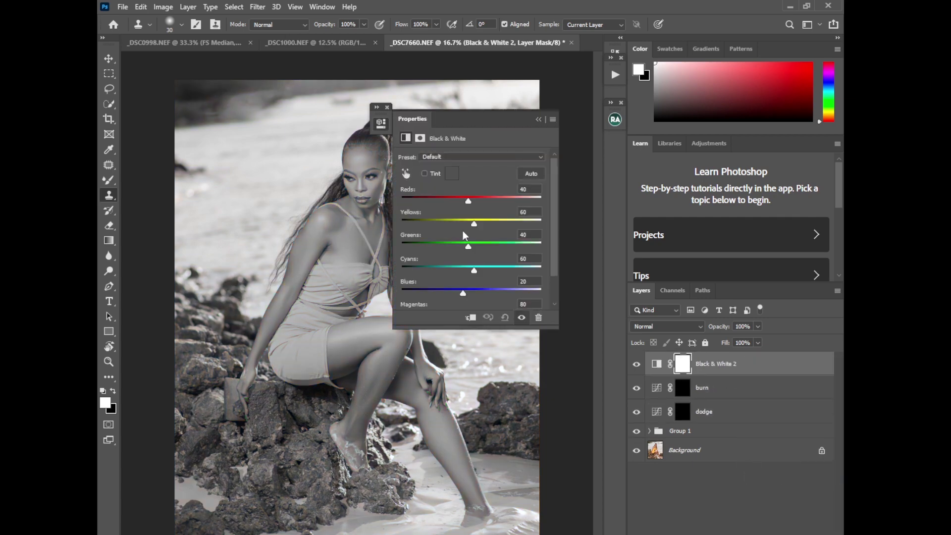
drag(445, 203, 429, 207)
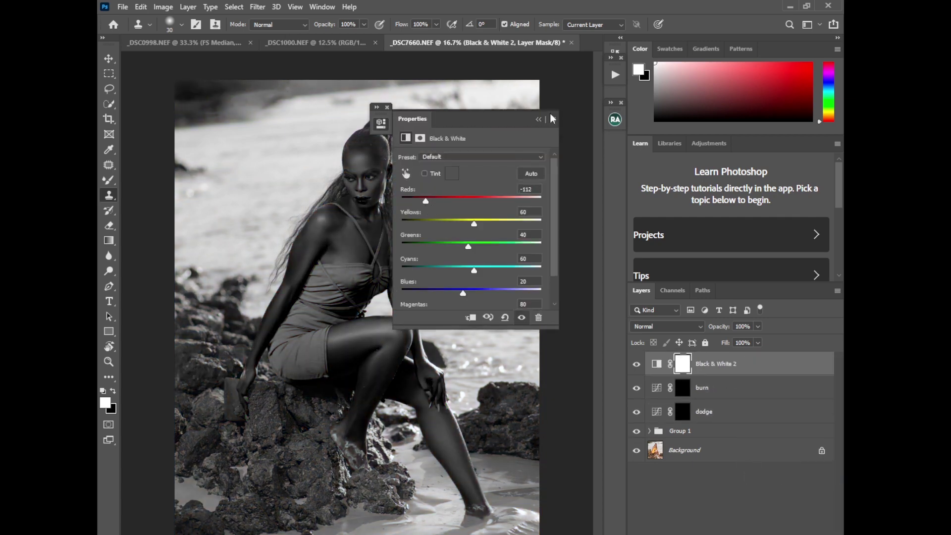
click(538, 120)
Step: Set the Brush tool to 40 px with 2% flow and target the dodge layer's mask
click(109, 180)
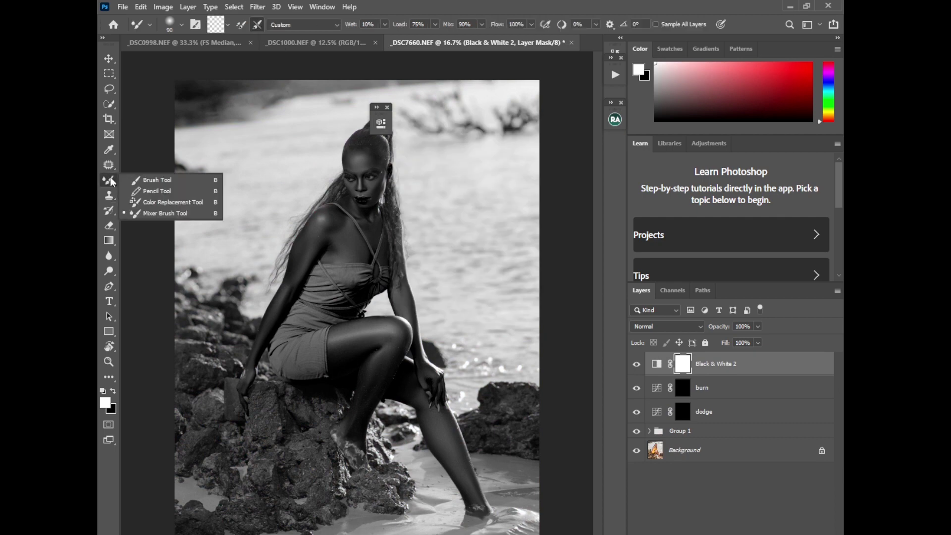
click(149, 178)
key(ctrl+plus)
key(ctrl+plus)
key(ctrl+plus)
key(ctrl+plus)
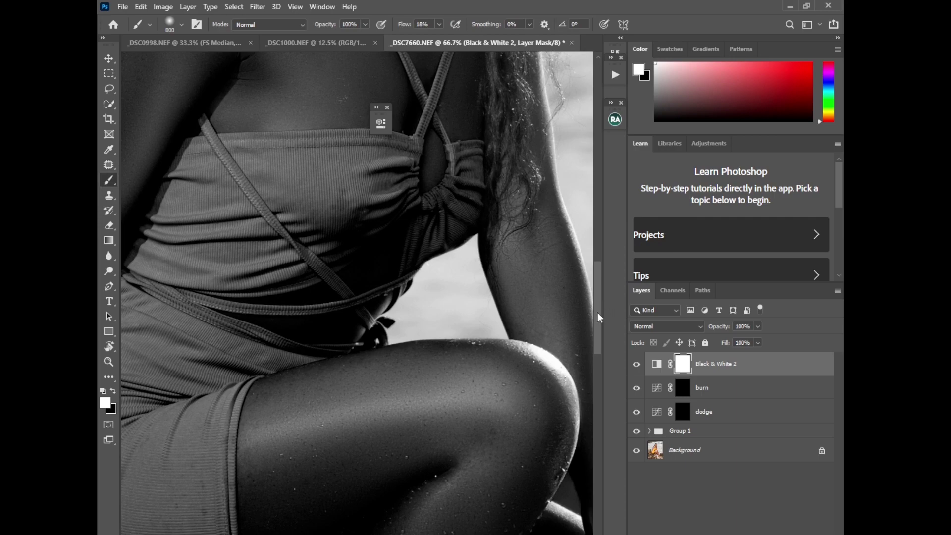
scroll(599, 317, up, 5)
right_click(109, 183)
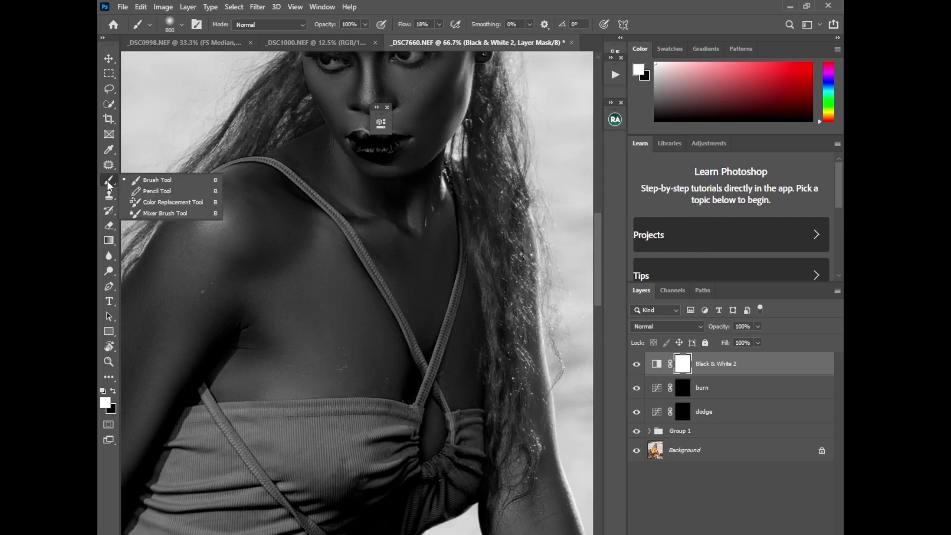
click(154, 179)
click(682, 389)
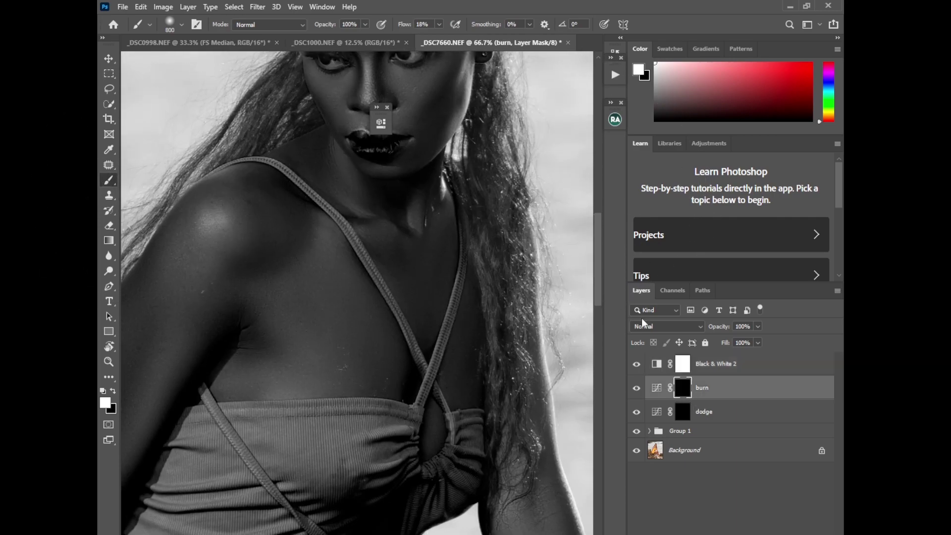
key(bracketleft)
key(bracketleft)
key(bracketleft)
key(bracketleft)
key(bracketleft)
key(bracketleft)
key(bracketleft)
key(bracketleft)
key(bracketleft)
key(bracketleft)
key(bracketleft)
key(bracketleft)
key(bracketleft)
key(bracketleft)
key(bracketleft)
key(bracketleft)
key(bracketleft)
click(684, 413)
key(bracketleft)
click(438, 24)
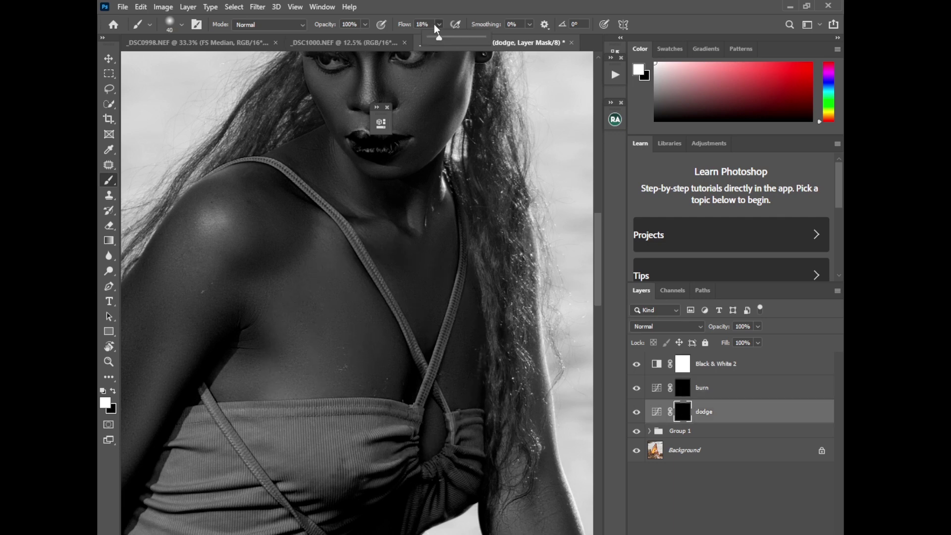
drag(438, 42, 431, 45)
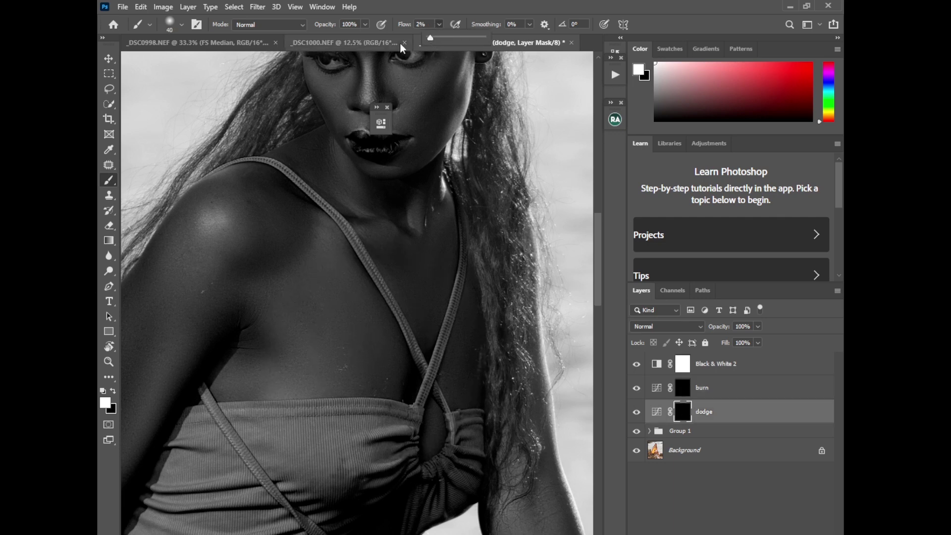
Step: Paint white over the shoulder highlight on the dodge mask with a soft 60 px brush
click(182, 25)
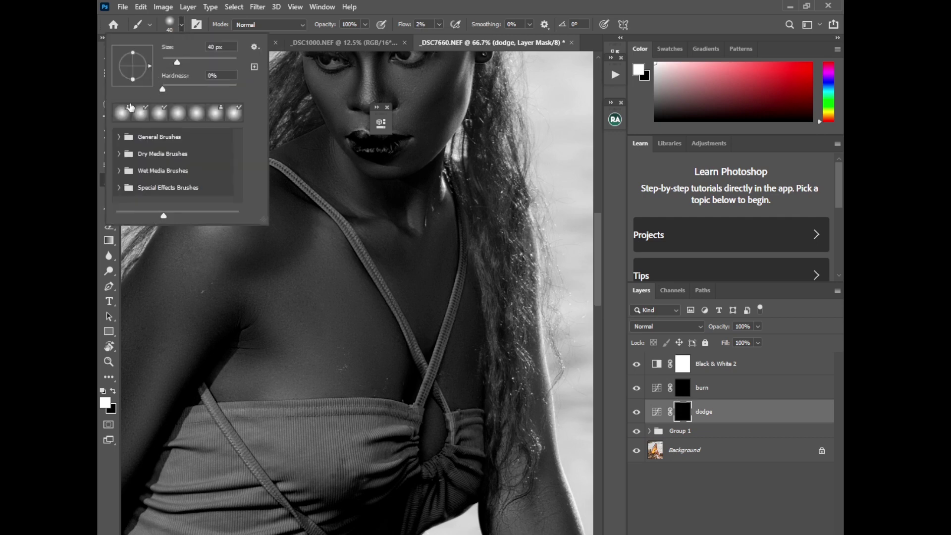
click(109, 89)
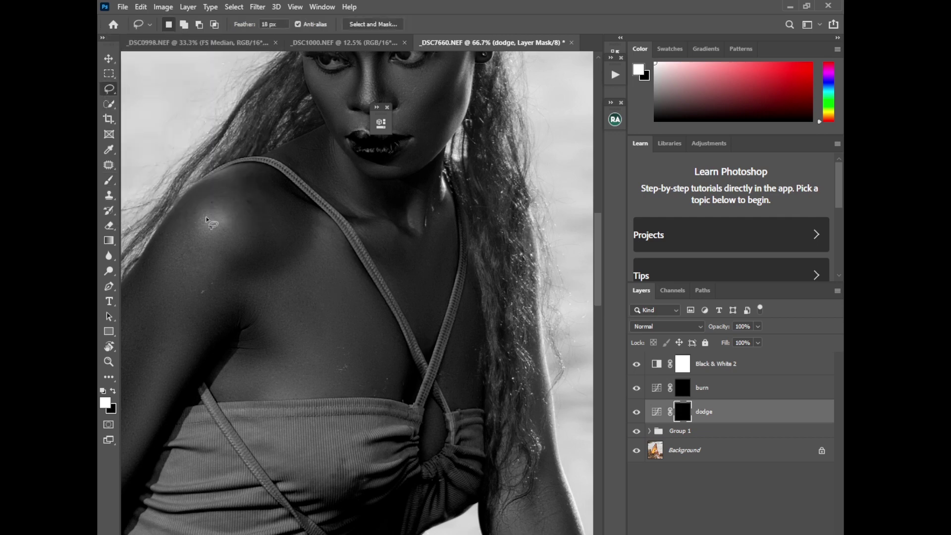
click(108, 181)
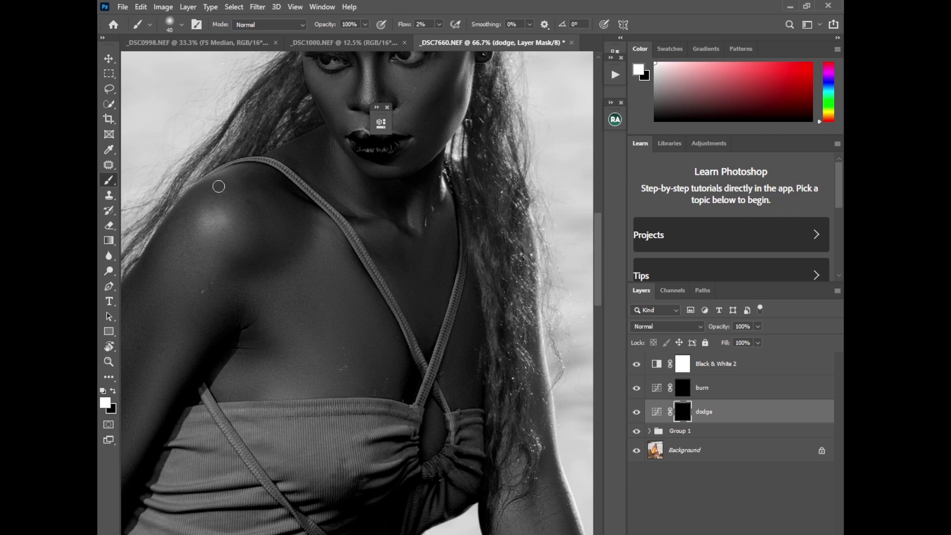
key(bracketright)
key(bracketright)
mouse_move(208, 219)
mouse_down()
mouse_move(218, 213)
mouse_move(212, 231)
mouse_up()
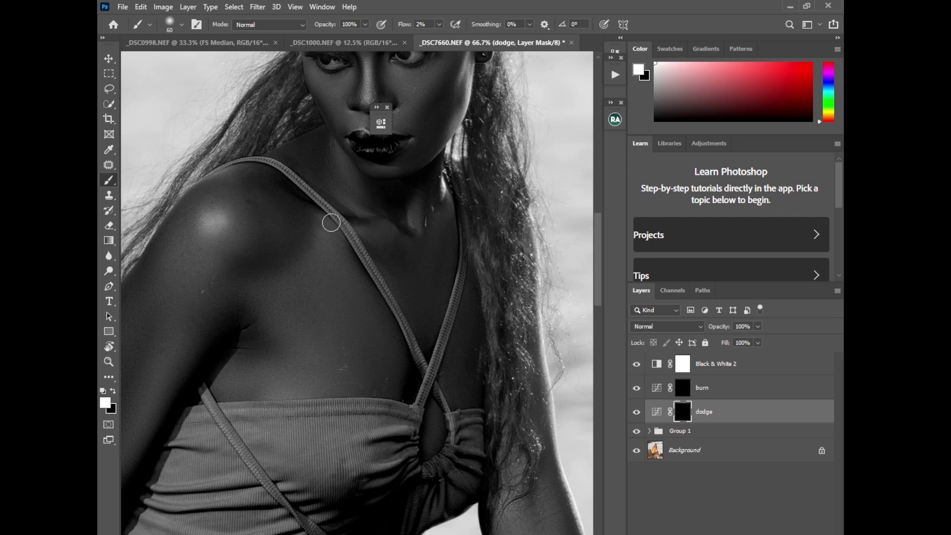
Step: Brighten the facial highlight on the cheek below the eye on the dodge mask, resizing the brush to fit the area
key(bracketleft)
key(bracketleft)
scroll(379, 255, up, 5)
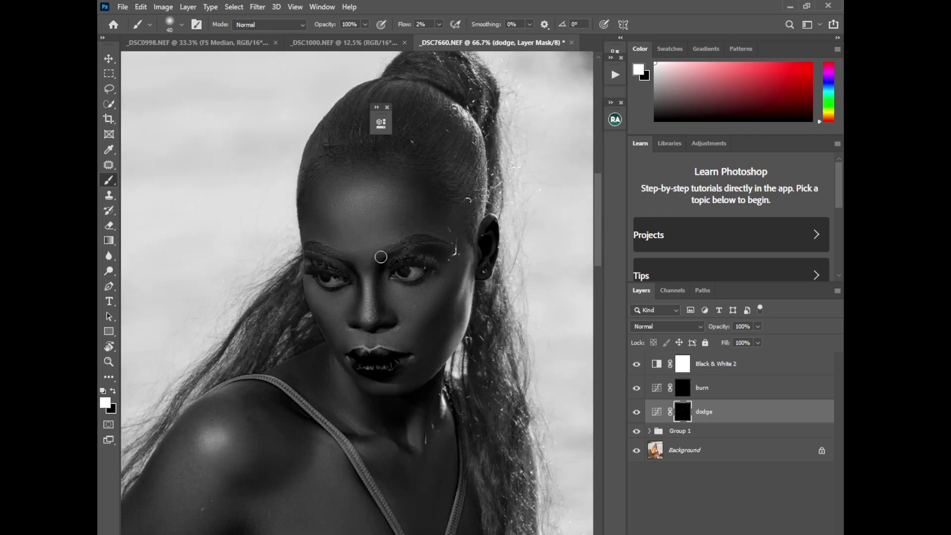
key(bracketleft)
key(bracketright)
key(bracketright)
key(bracketright)
key(bracketright)
key(bracketright)
key(bracketright)
key(bracketright)
key(bracketright)
key(bracketright)
key(bracketright)
key(bracketleft)
key(bracketleft)
key(bracketleft)
key(bracketleft)
key(bracketleft)
key(bracketleft)
key(bracketleft)
drag(314, 301, 347, 307)
Step: Rotate the canvas and brighten the thigh of the bent leg on the dodge mask with a 90 px brush
drag(598, 263, 601, 347)
key(r)
drag(386, 267, 130, 204)
click(109, 180)
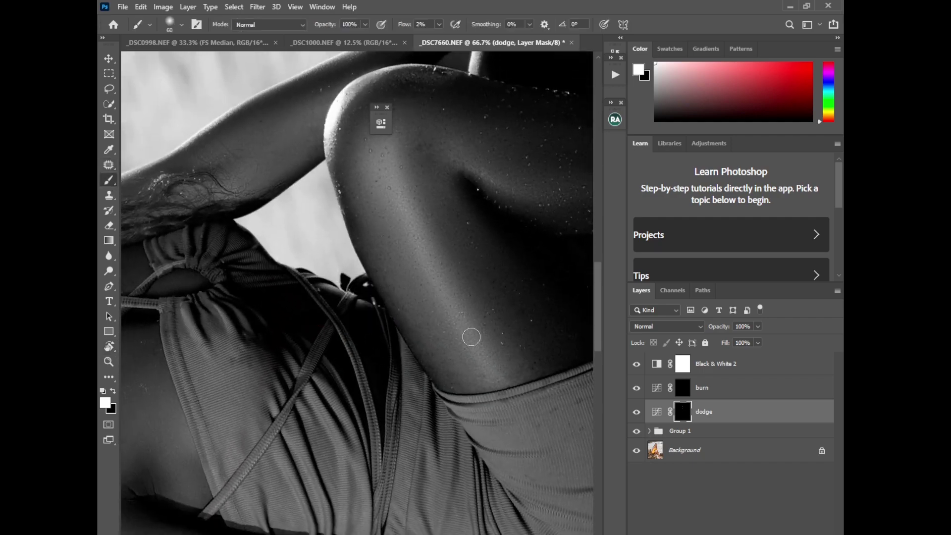
key(bracketright)
key(bracketright)
key(bracketright)
mouse_move(439, 275)
mouse_down()
mouse_move(478, 347)
mouse_move(403, 195)
mouse_move(489, 363)
mouse_move(392, 153)
mouse_move(477, 176)
mouse_move(488, 170)
mouse_move(422, 151)
mouse_move(495, 362)
mouse_move(411, 217)
mouse_move(395, 159)
mouse_move(488, 189)
mouse_up()
Step: Brighten the chest, shoulder and arm highlights on the dodge mask and return the canvas to its upright orientation
mouse_move(259, 170)
mouse_down()
mouse_move(201, 187)
mouse_move(262, 178)
mouse_move(243, 181)
mouse_up()
mouse_move(255, 413)
mouse_down()
mouse_move(393, 364)
mouse_move(393, 429)
mouse_move(363, 312)
mouse_move(238, 473)
mouse_up()
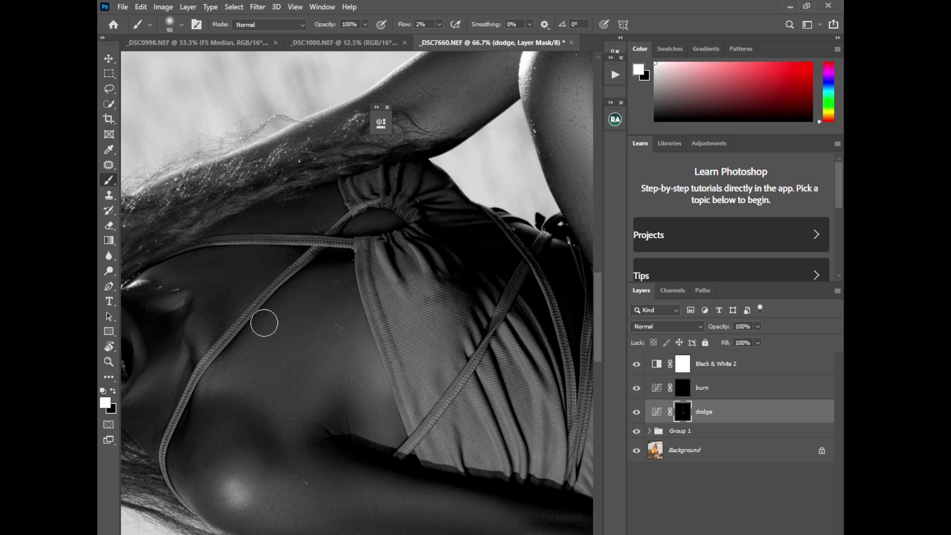
click(109, 120)
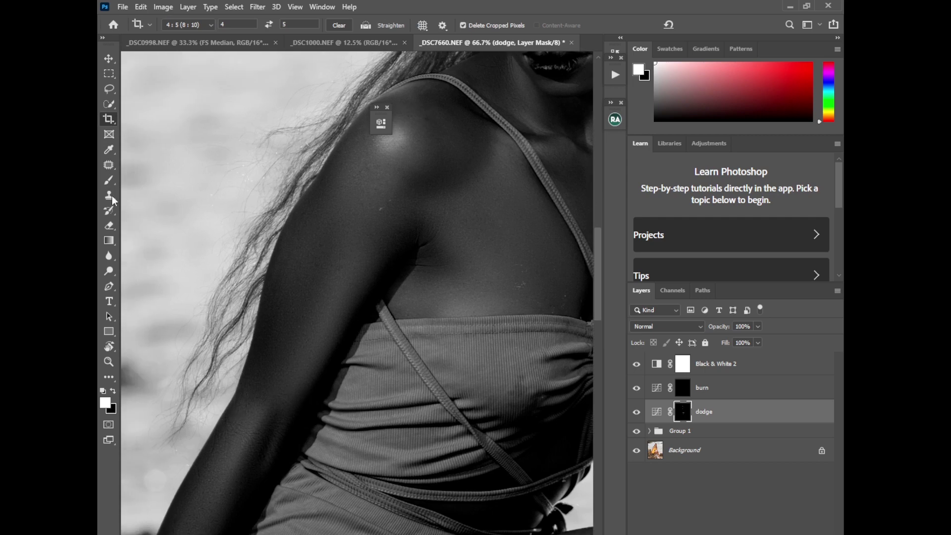
click(110, 181)
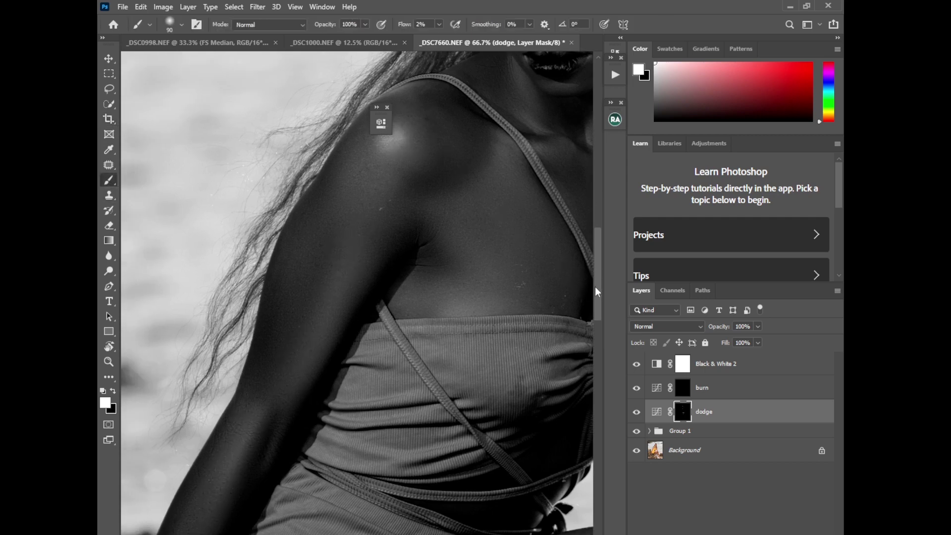
scroll(595, 286, down, 3)
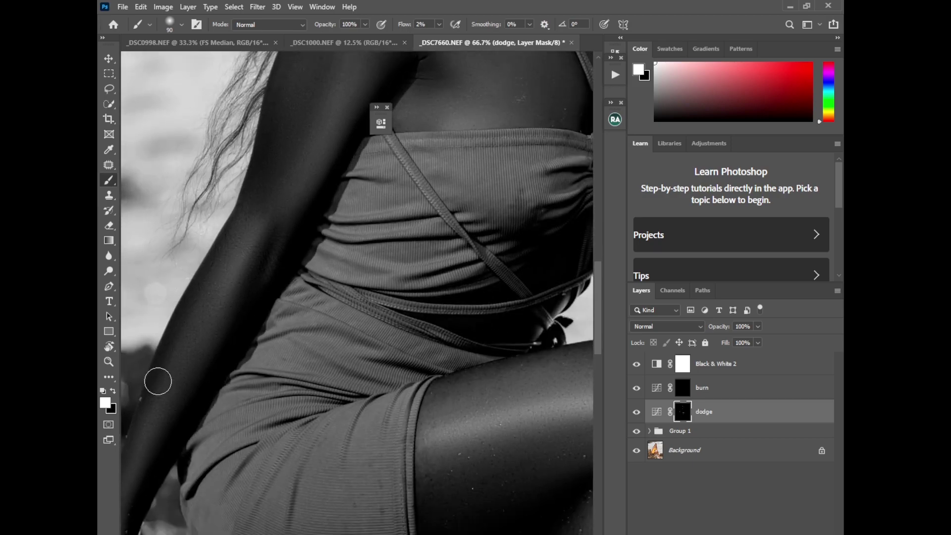
Step: Inspect the dodged skin highlights across the legs, arms, torso and face
key(ctrl+minus)
key(ctrl+minus)
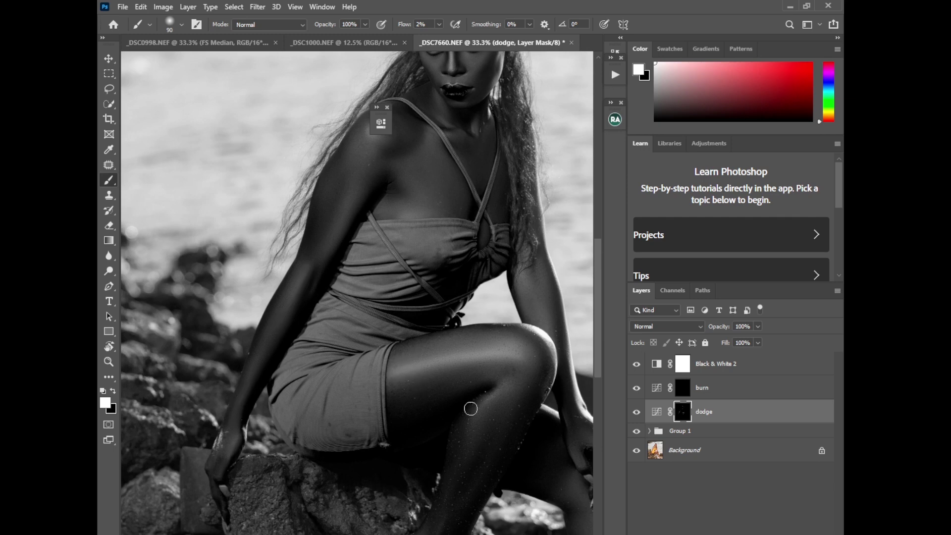
drag(597, 355, 597, 397)
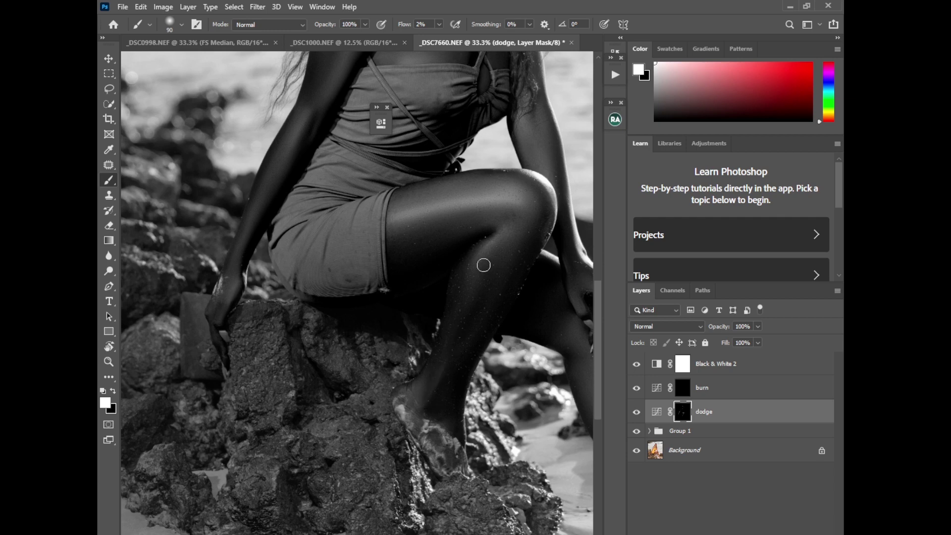
drag(440, 375, 286, 425)
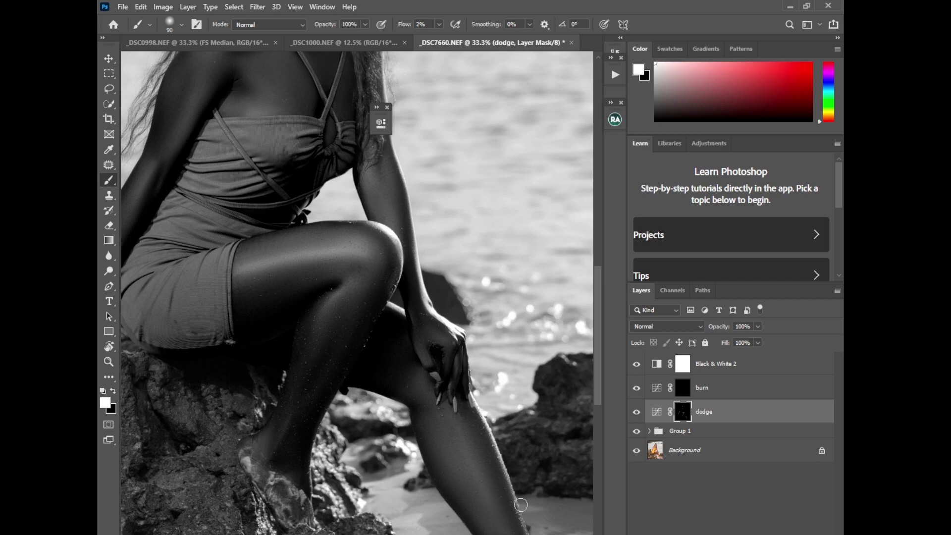
scroll(601, 412, down, 5)
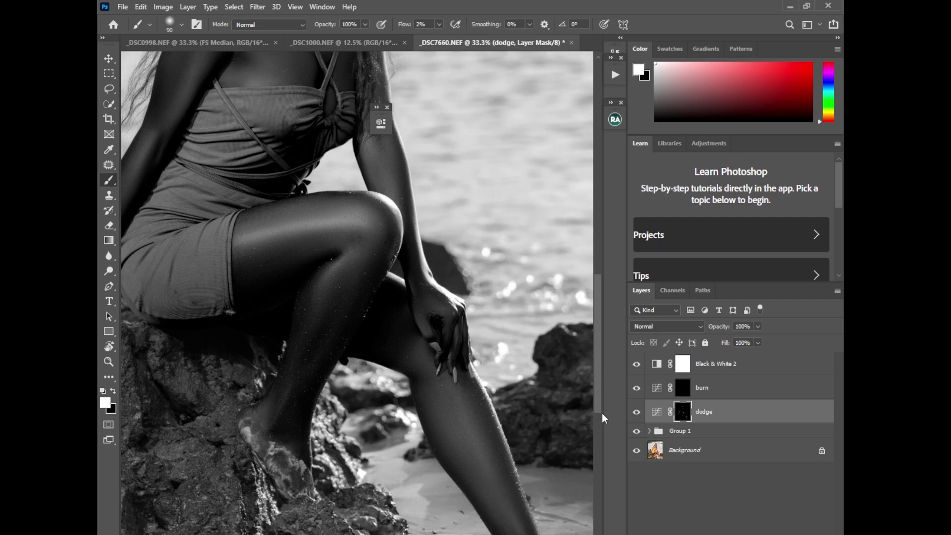
scroll(589, 329, up, 9)
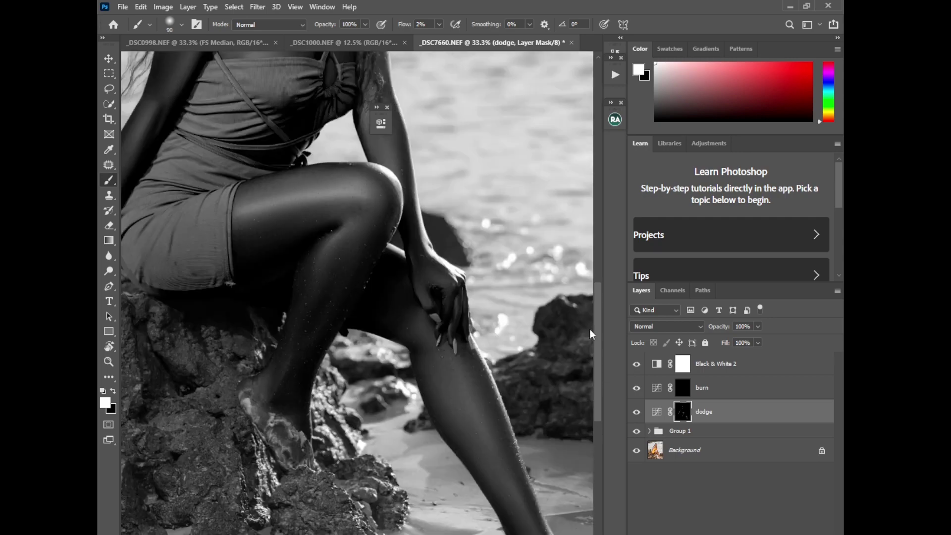
scroll(597, 290, up, 3)
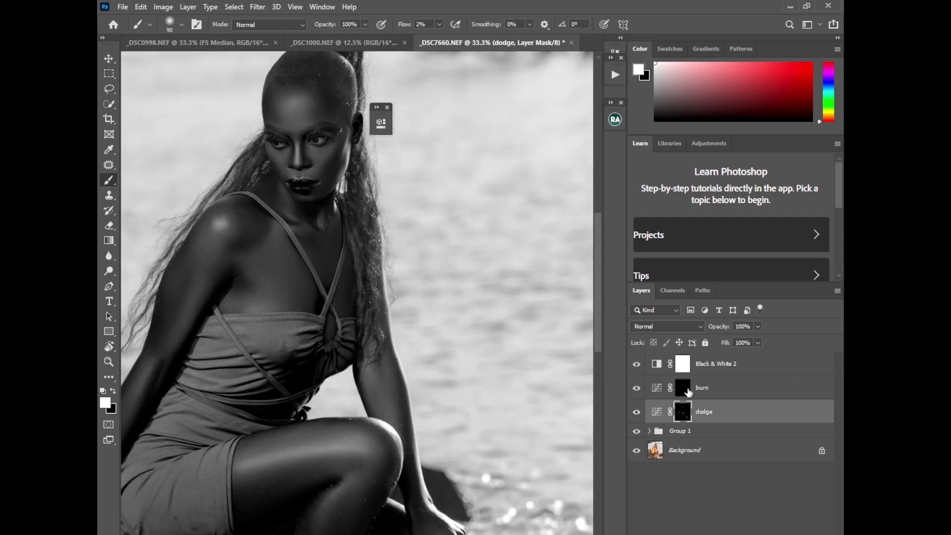
Step: Target the burn layer's mask and reduce the brush size to 70 px
click(683, 388)
key(bracketleft)
key(bracketleft)
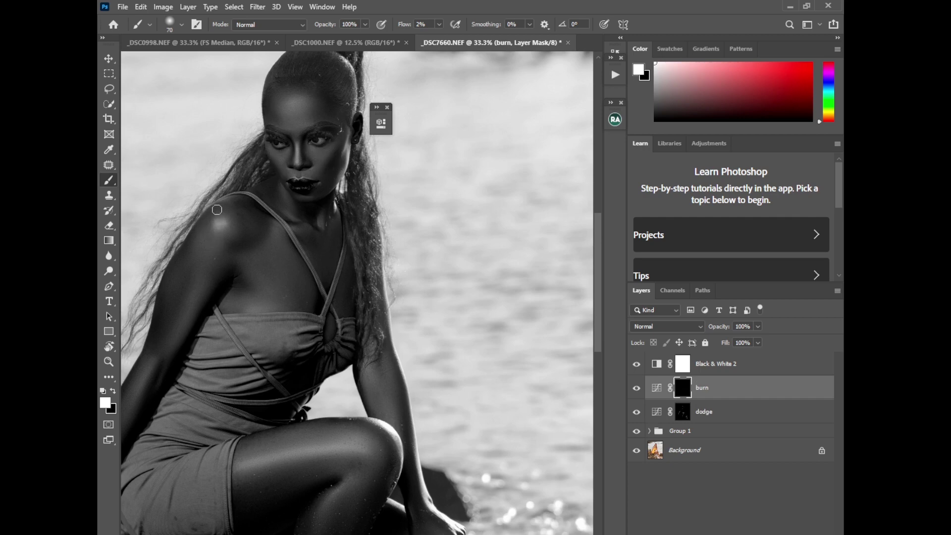
Step: Hide the Black & White 2 layer and group it together with the burn and dodge layers
click(636, 365)
key(ctrl+minus)
key(ctrl+minus)
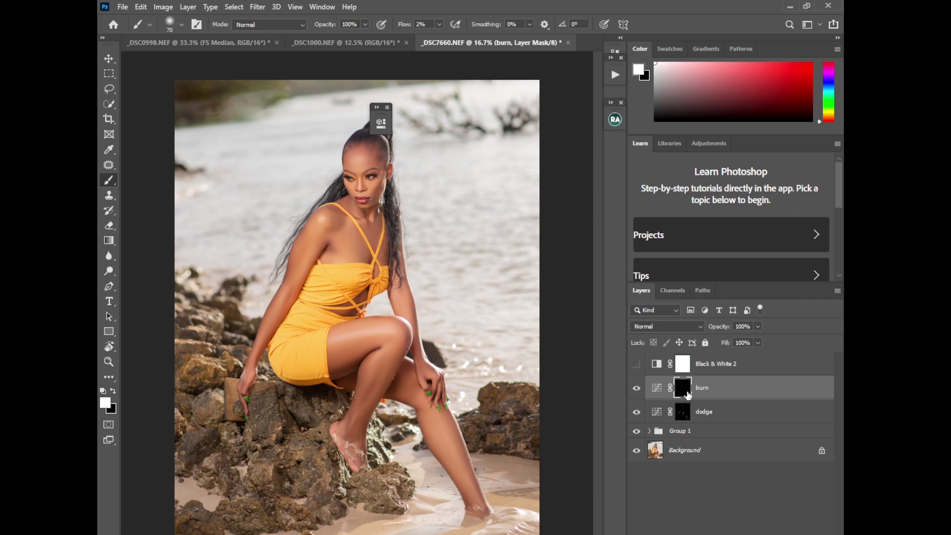
click(706, 366)
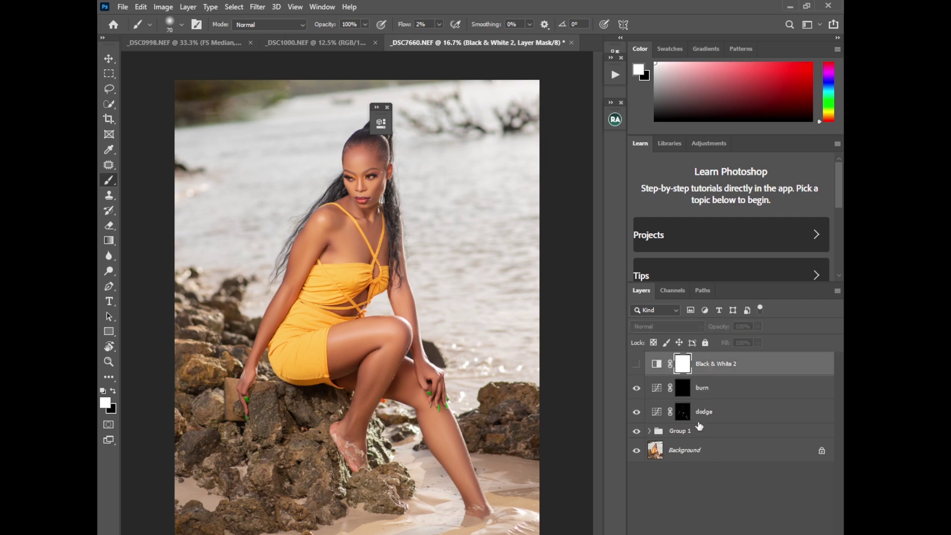
shift+click(679, 414)
key(ctrl+g)
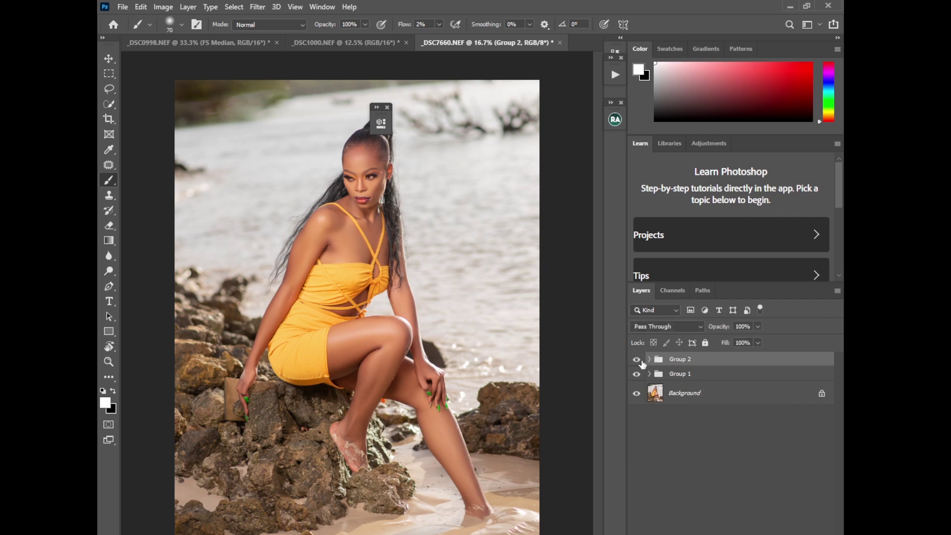
Step: Compare the portrait with and without the retouching by switching the new group and stepping back and forth through the edit history
click(637, 360)
click(637, 360)
key(ctrl+z)
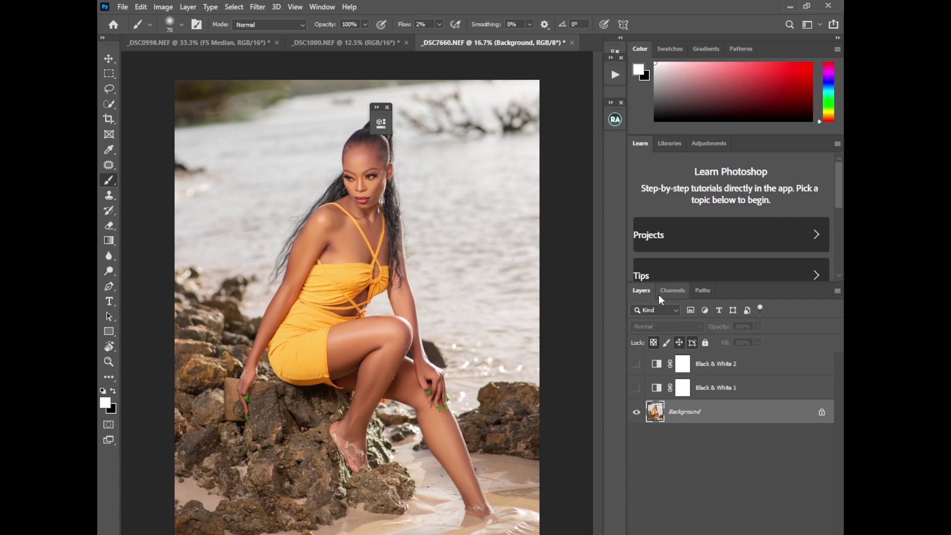
key(ctrl+shift+z)
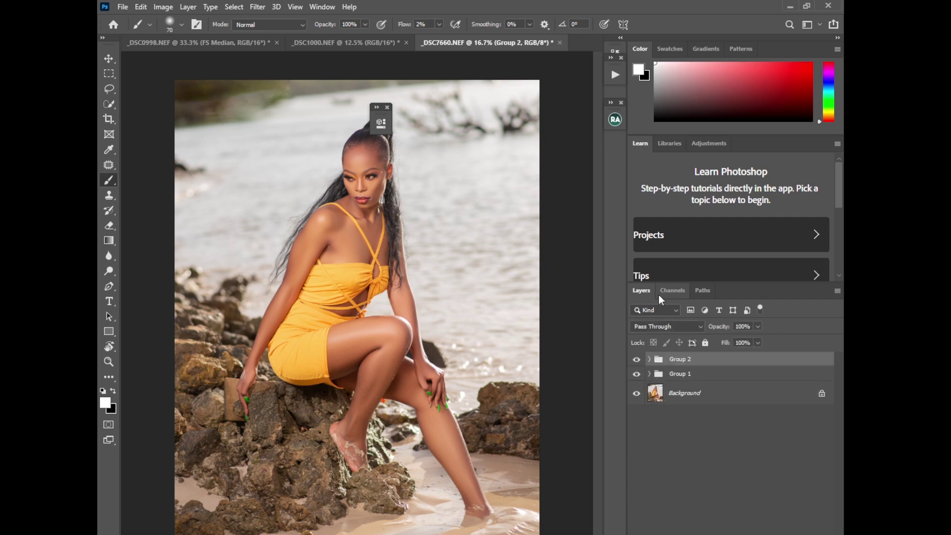
key(ctrl+z)
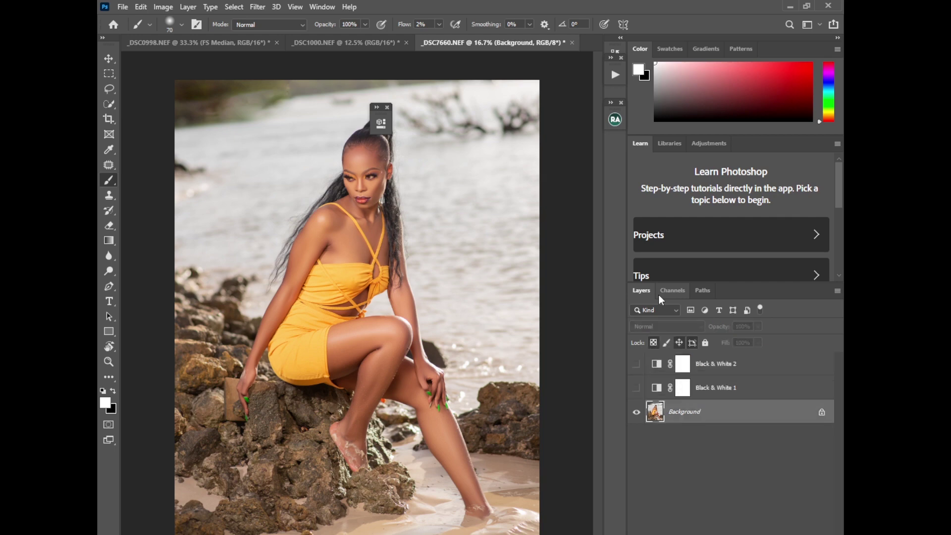
key(ctrl+shift+z)
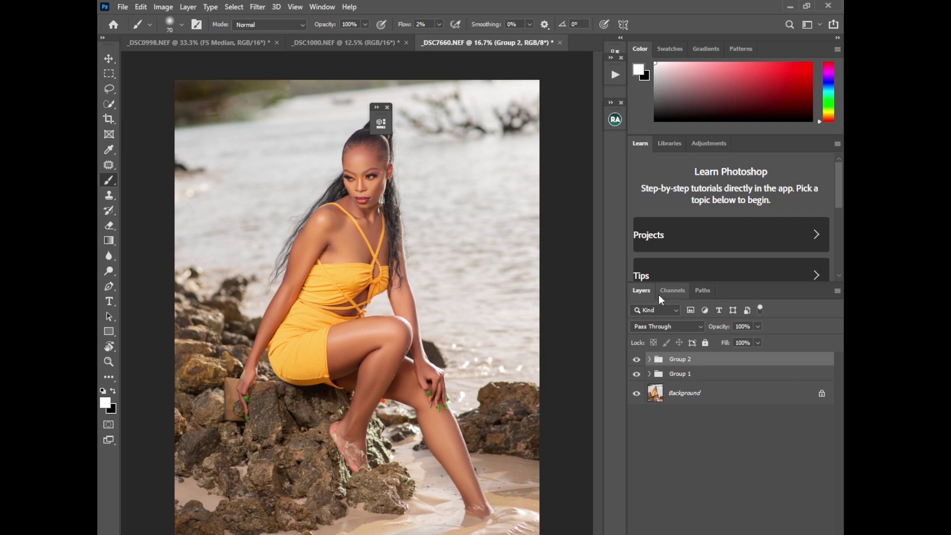
Step: Stamp all visible layers into a new top layer and rename Group 1 as "frequency separation"
key(ctrl+shift+alt+e)
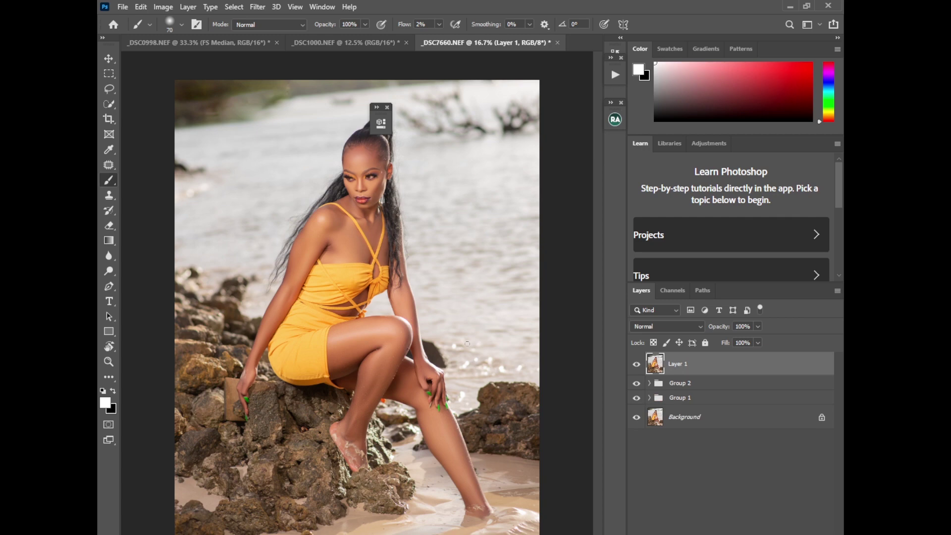
double_click(682, 399)
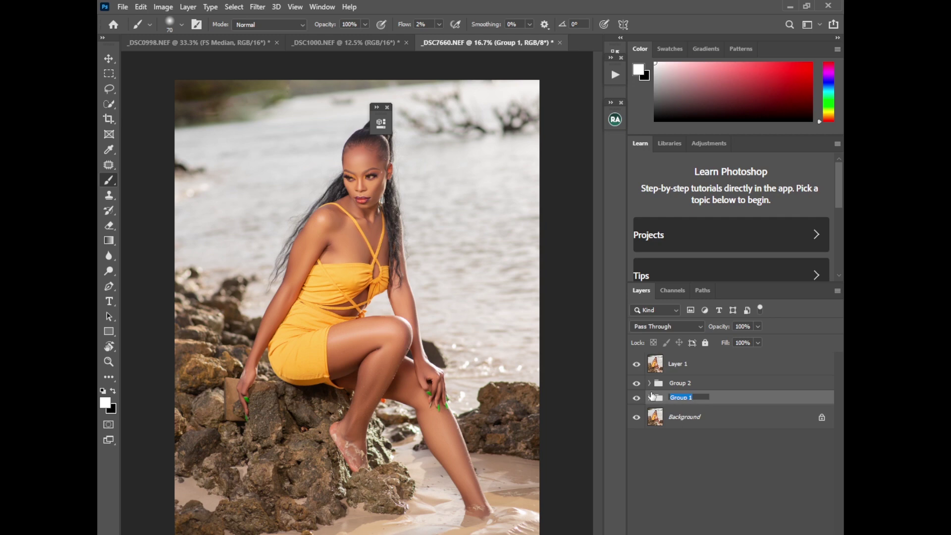
text(frequency separation)
key(Return)
Step: Rename Group 2 as "dodge and burn" and delete the stamped Layer 1
double_click(679, 383)
text(dodge and b)
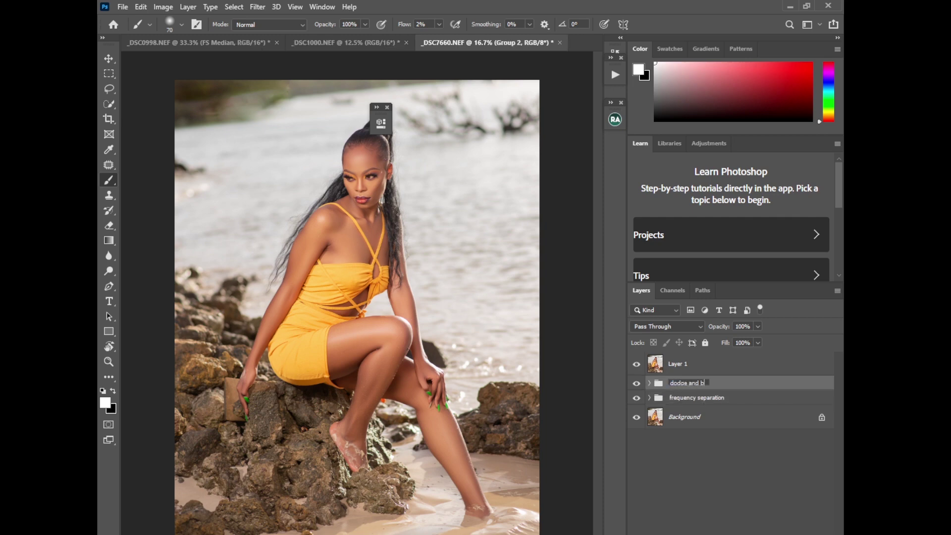
text(urn)
key(Return)
click(670, 370)
key(Delete)
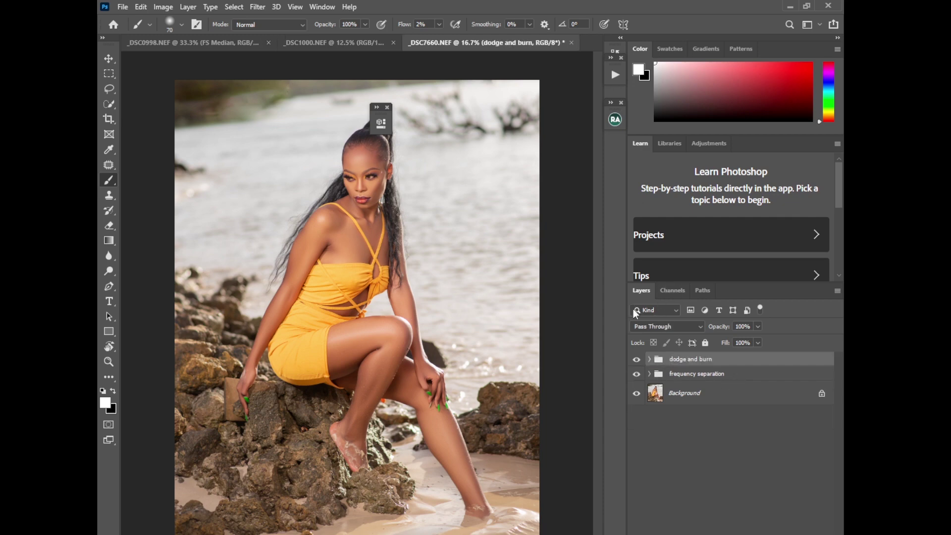
Step: Compare the image with the dodge and burn and frequency separation groups hidden and shown
click(637, 360)
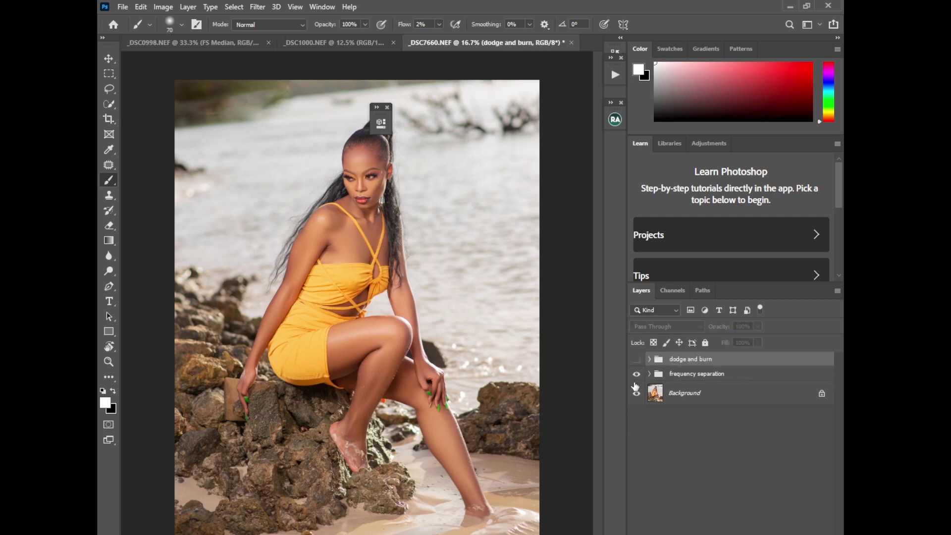
click(638, 375)
click(636, 375)
click(635, 360)
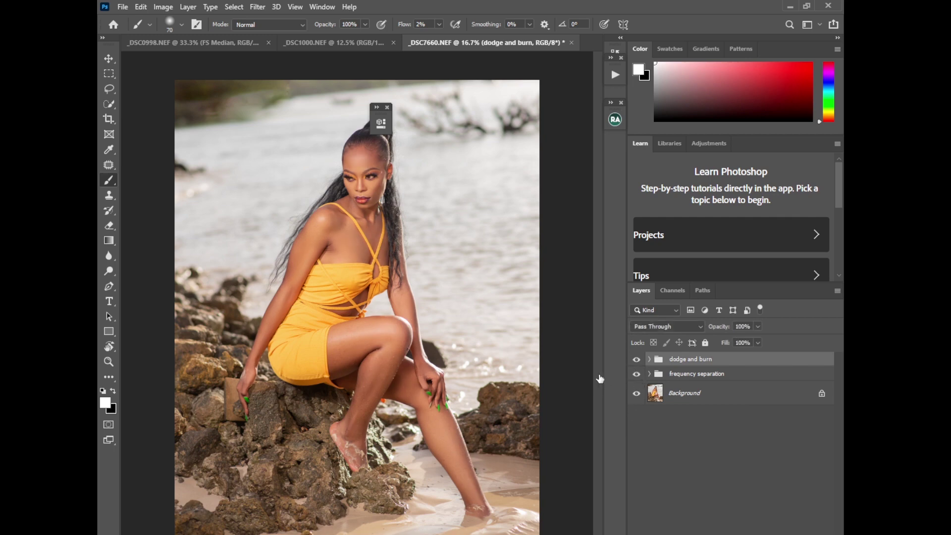
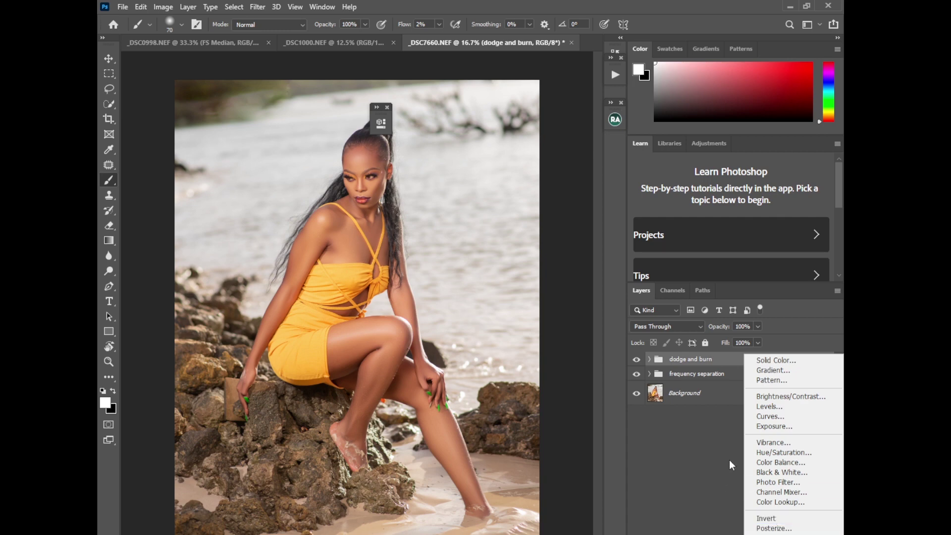
Step: Add a Levels adjustment layer above the groups, fine-tune its shadow, highlight and midtone inputs, and compare the image with it off and on
click(763, 407)
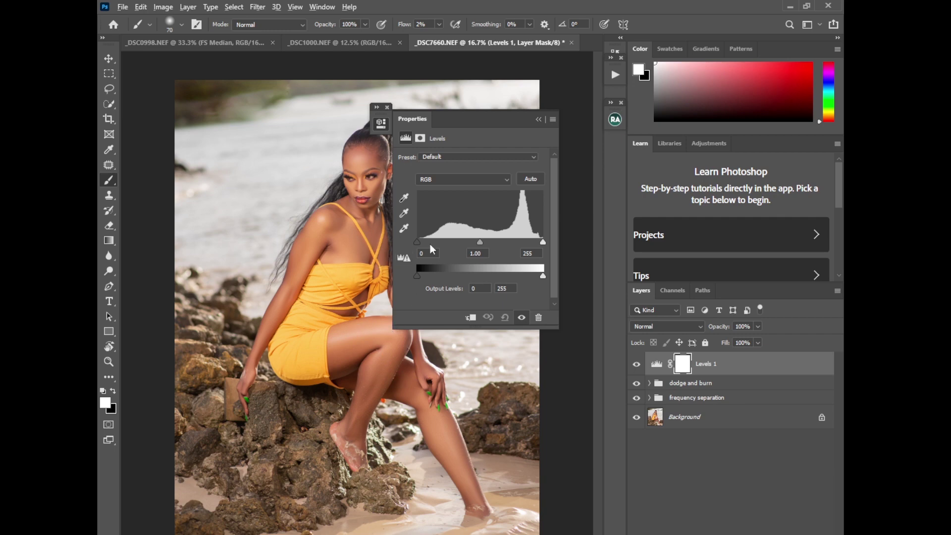
drag(417, 242, 422, 257)
drag(543, 242, 543, 248)
drag(481, 243, 484, 242)
click(538, 119)
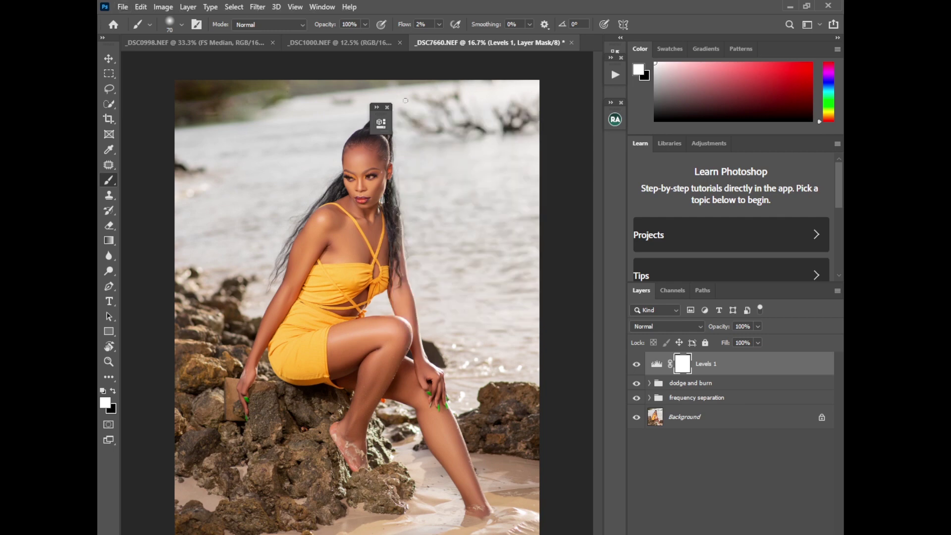
click(388, 108)
click(636, 365)
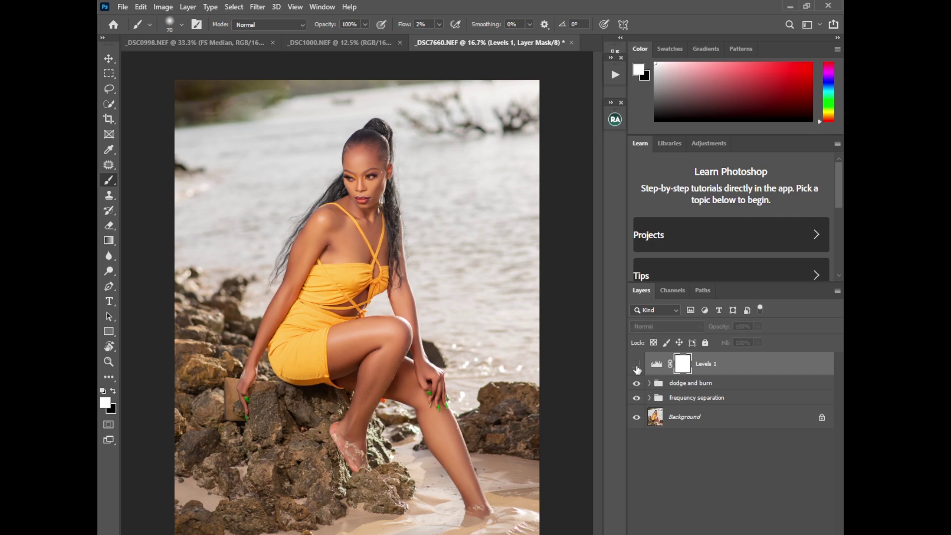
click(636, 365)
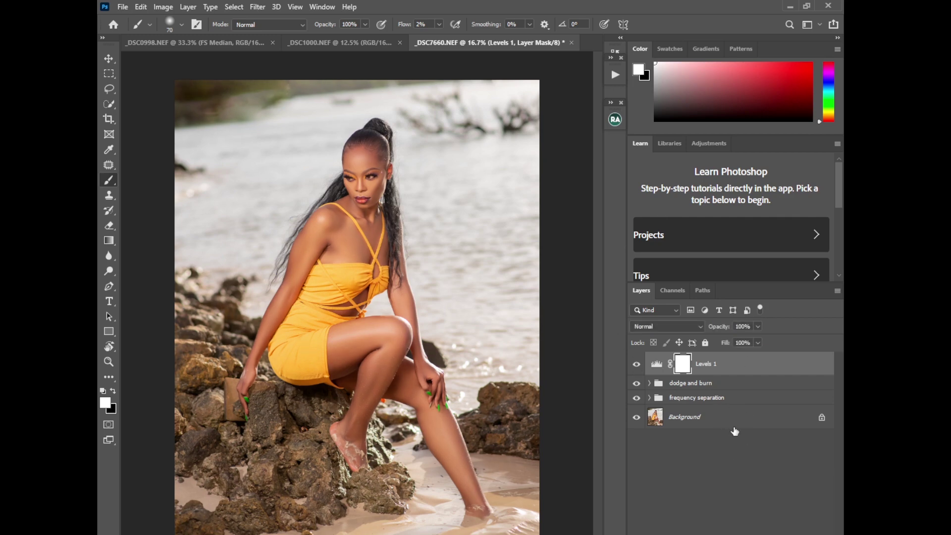
Step: Add a Selective Color adjustment layer and set Blacks to Cyan -2, Yellow -2 and Black +3
click(744, 534)
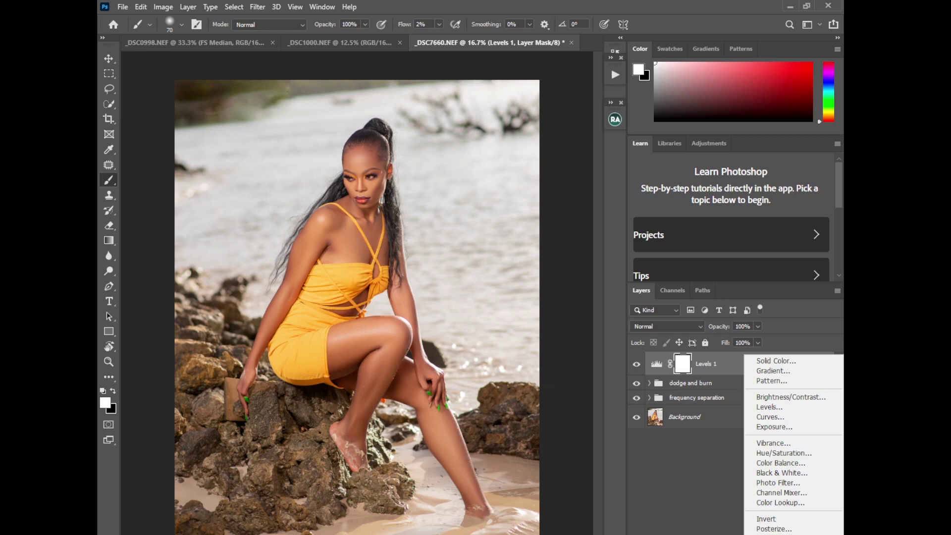
click(773, 534)
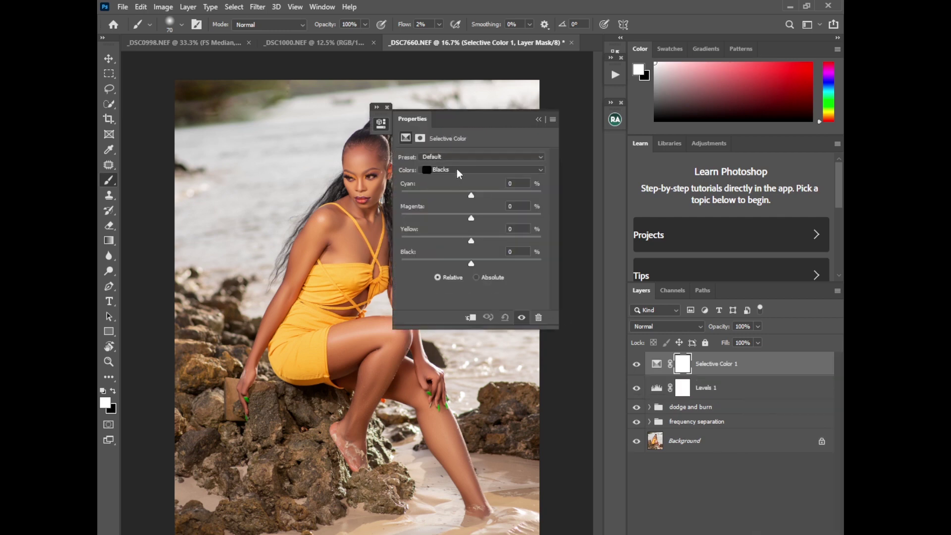
click(460, 171)
click(445, 253)
drag(472, 264, 472, 245)
drag(473, 195, 470, 195)
click(539, 120)
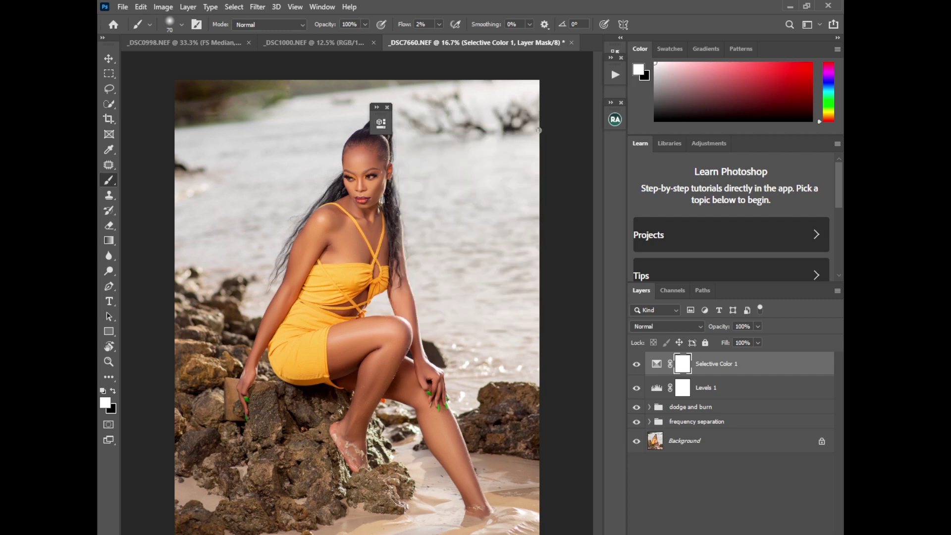
Step: Reopen the Selective Color adjustment and fine-tune the cyan and yellow amounts in the warm color ranges
click(656, 365)
double_click(657, 364)
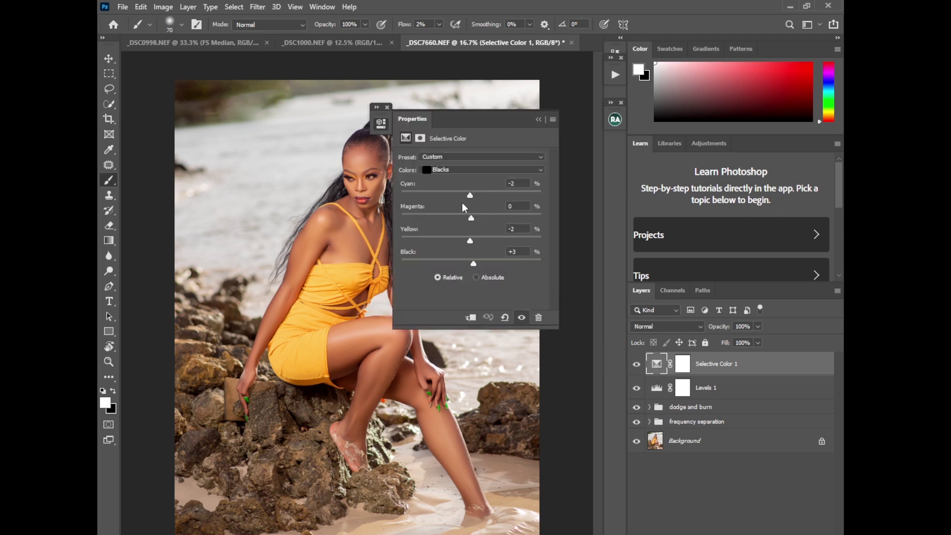
click(458, 170)
click(452, 185)
drag(459, 196, 460, 196)
click(456, 170)
click(446, 188)
drag(470, 195, 465, 197)
drag(471, 239, 471, 239)
click(538, 120)
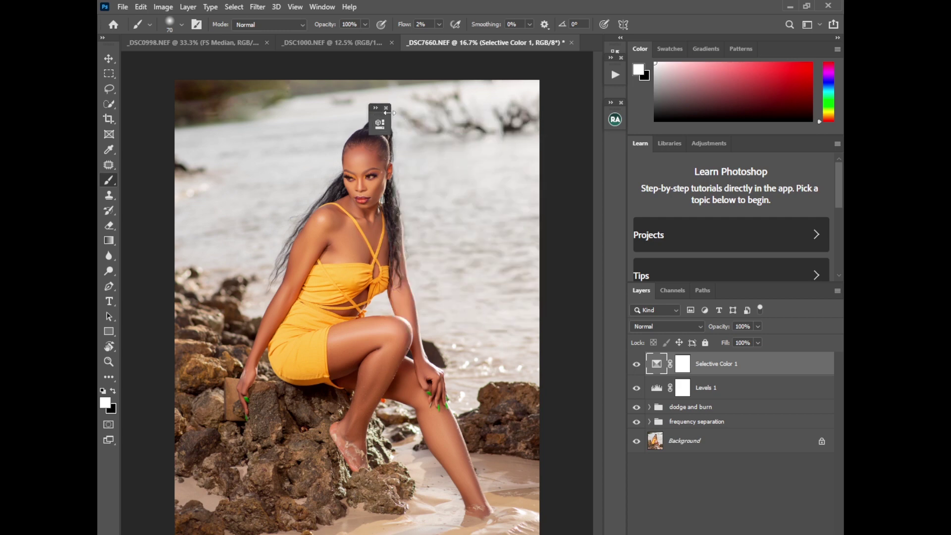
click(386, 107)
Step: Add a Color Balance adjustment layer, fine-tuning the cyan-red balance of the Midtones and setting their yellow-blue balance to +2
click(751, 532)
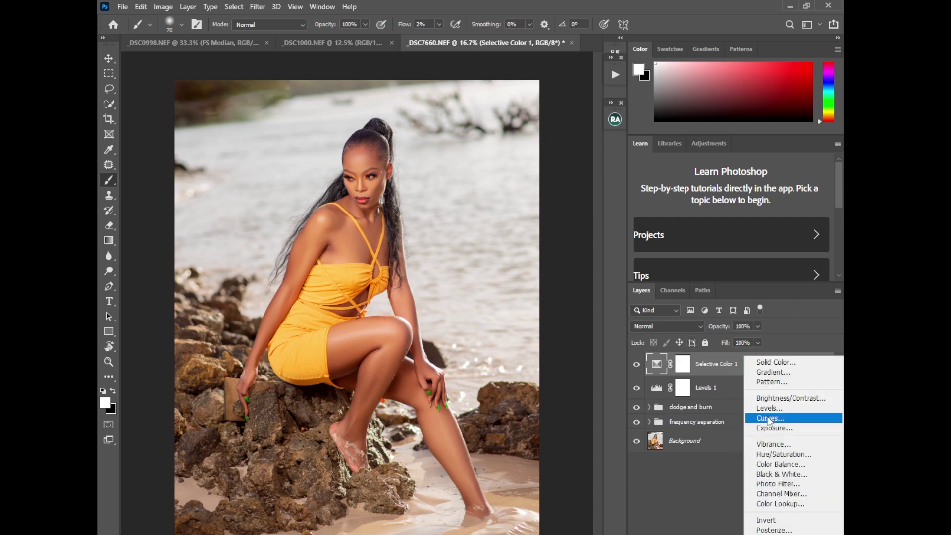
click(767, 465)
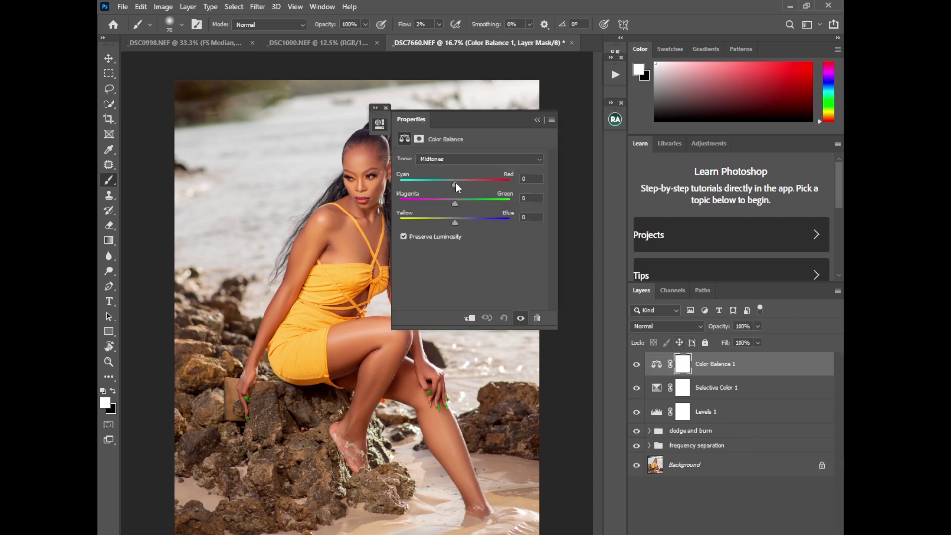
drag(456, 182, 456, 183)
drag(454, 224, 456, 223)
drag(456, 221, 457, 223)
Step: Set the yellow-blue balance of the Color Balance Highlights to -2 and fine-tune their cyan-red balance
click(468, 158)
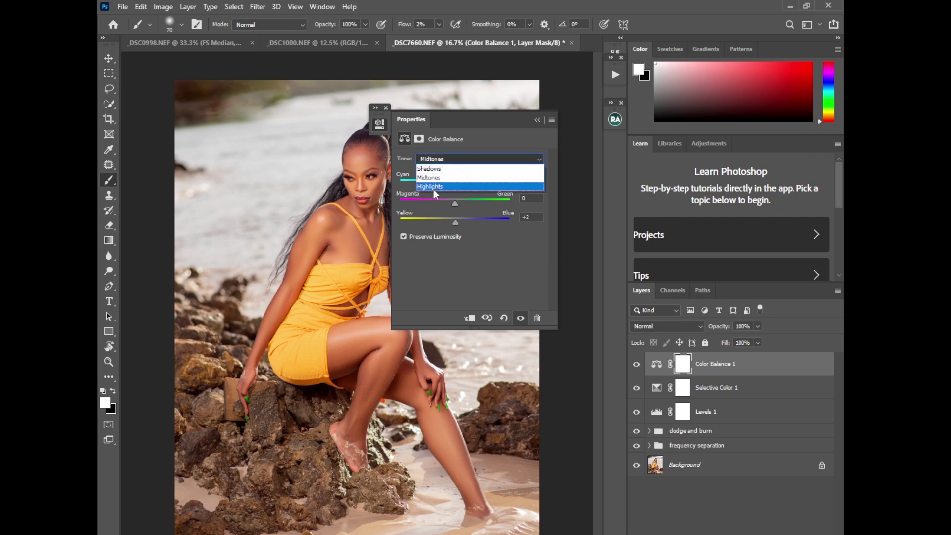
click(434, 186)
drag(458, 223, 453, 222)
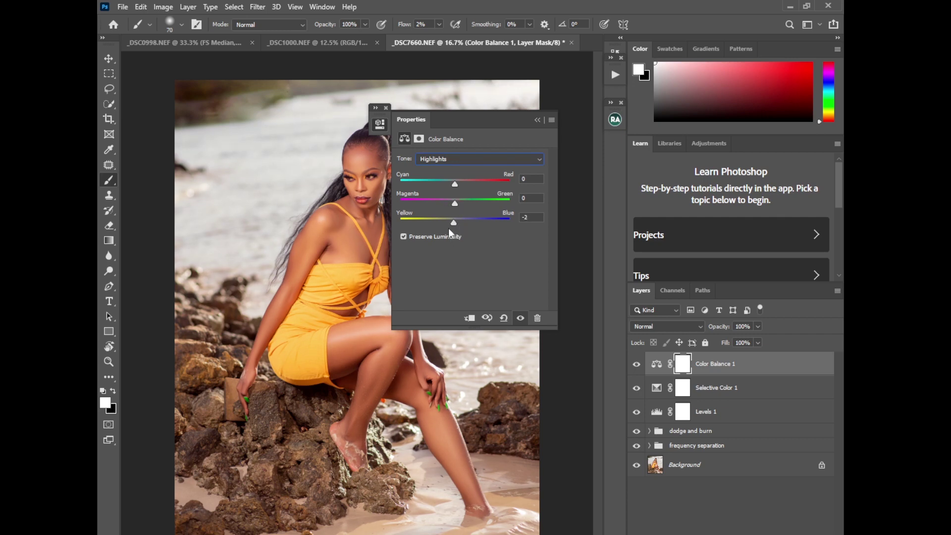
drag(455, 186, 457, 187)
Step: Fine-tune the yellow-blue and cyan-red balance of the Color Balance Shadows, and collapse the adjustment's settings
click(445, 159)
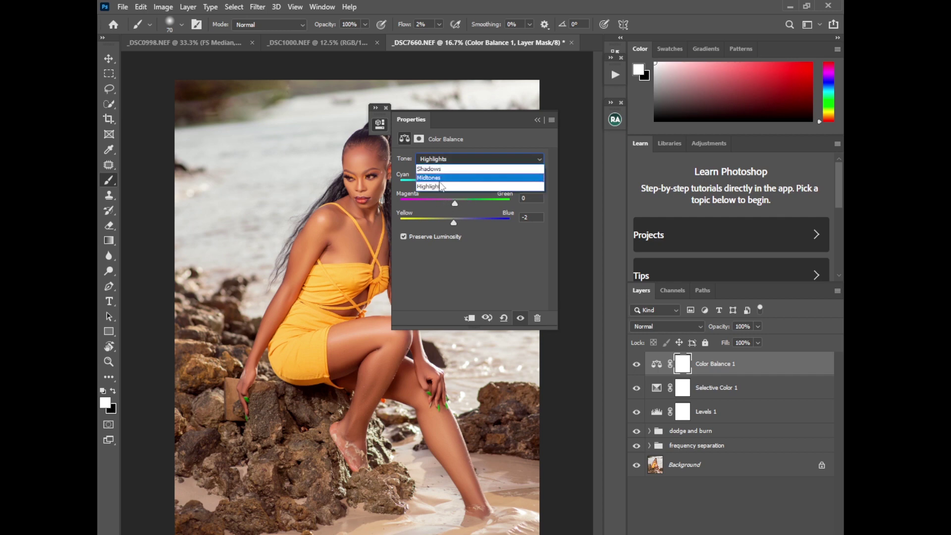
click(435, 170)
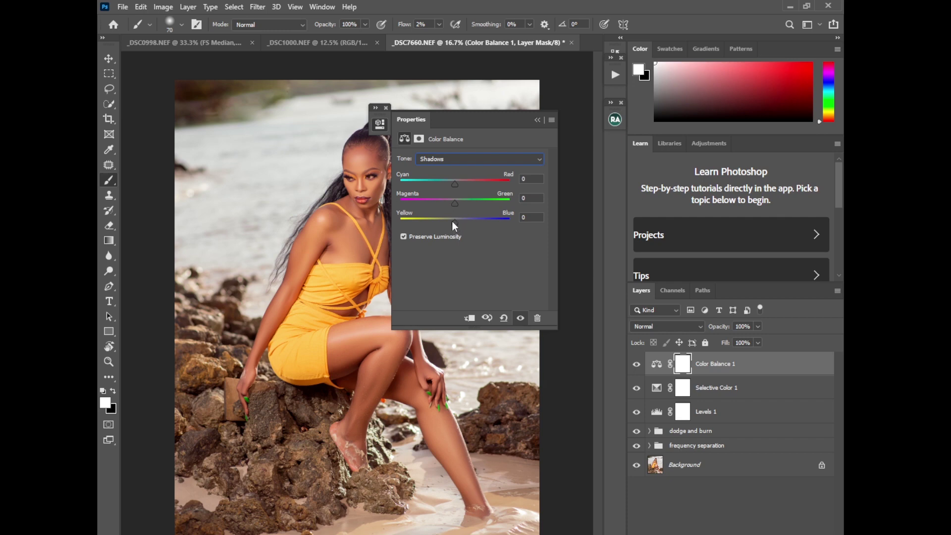
drag(455, 221, 454, 221)
drag(457, 185, 454, 184)
click(537, 123)
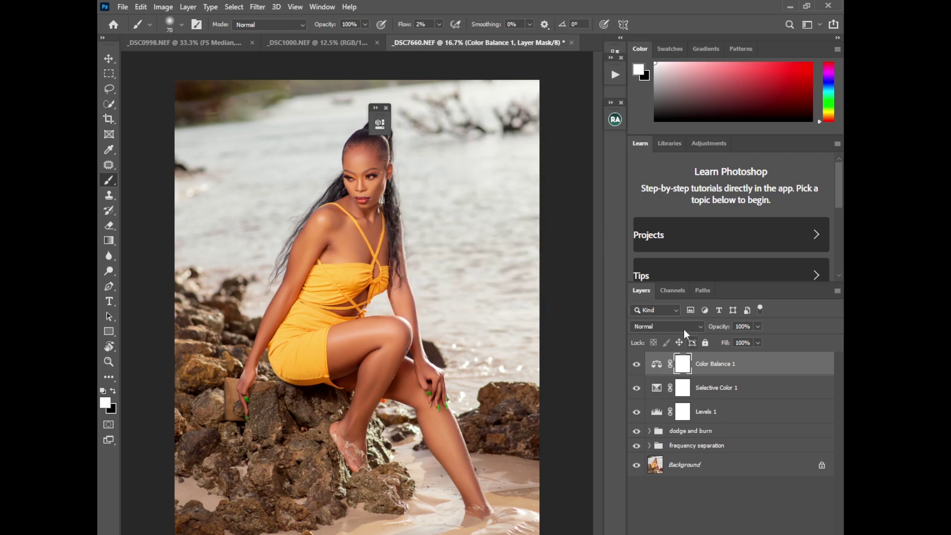
Step: Add a Photo Filter adjustment layer on top, using Cooling Filter (82) at a density of about 10%
click(745, 534)
click(779, 484)
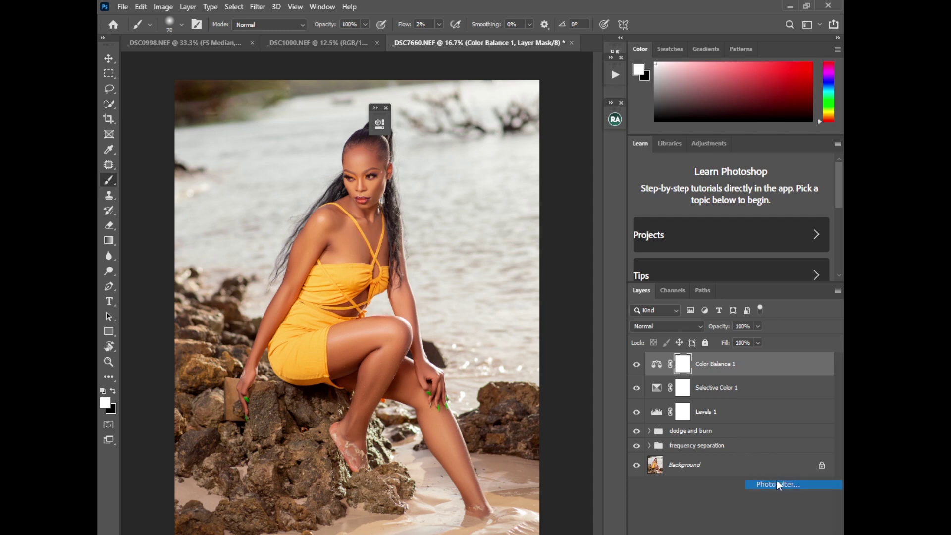
click(470, 157)
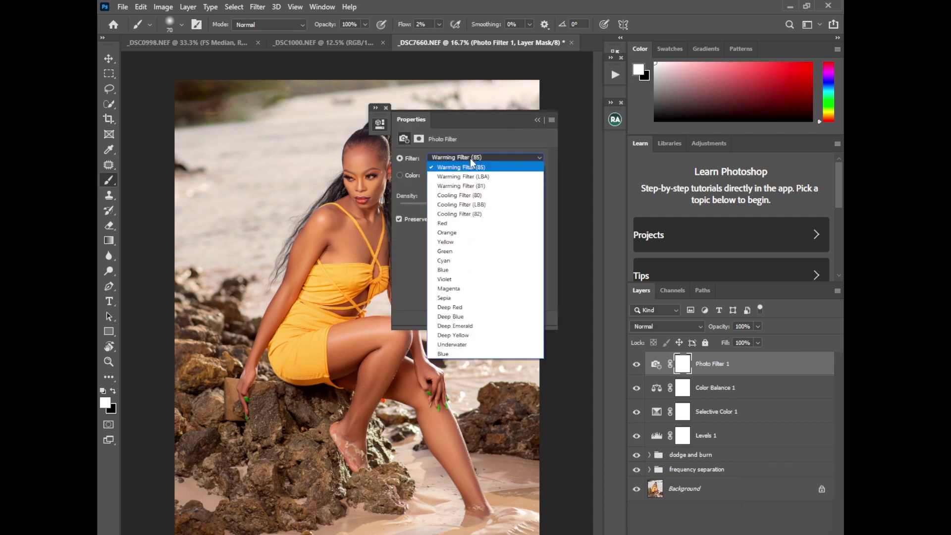
click(463, 214)
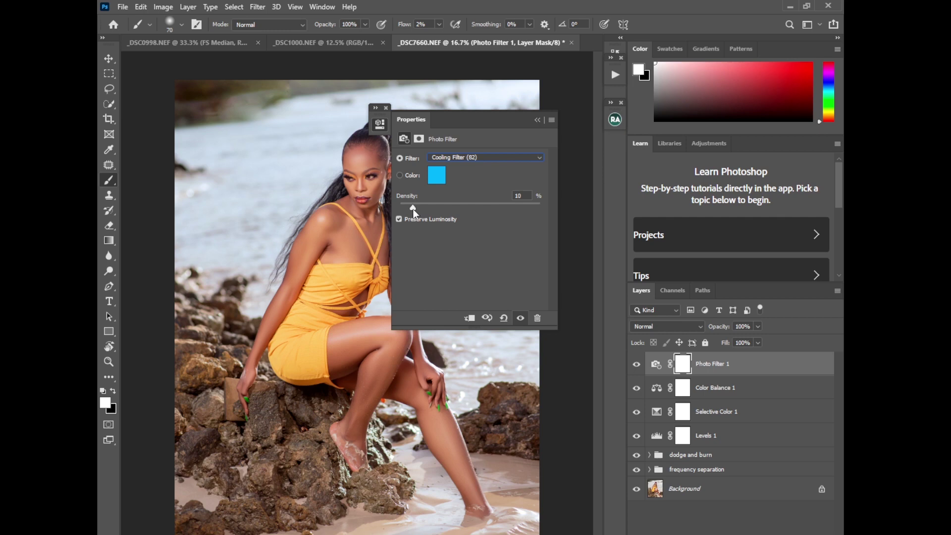
drag(413, 209, 412, 209)
click(541, 122)
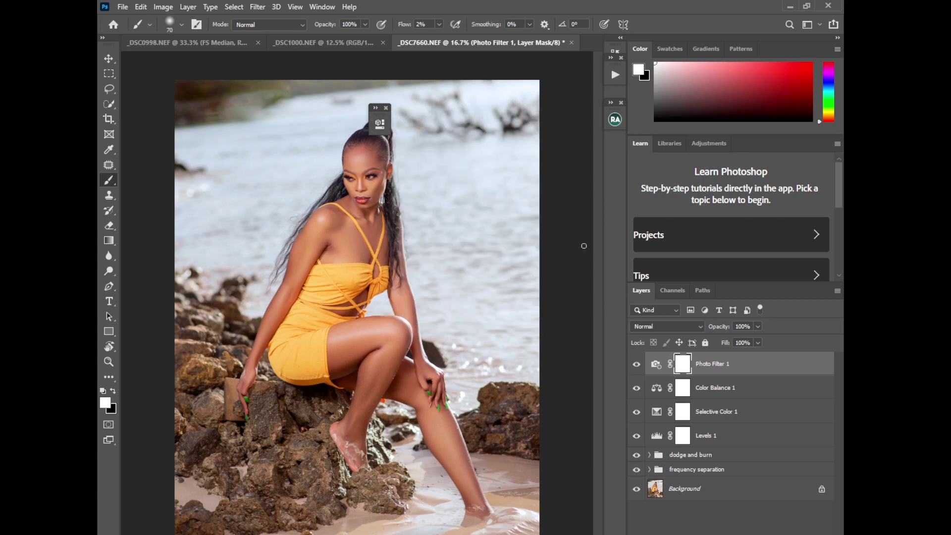
Step: Add a Black & White adjustment layer in Luminosity blend mode and lower its opacity to about 61%
click(758, 532)
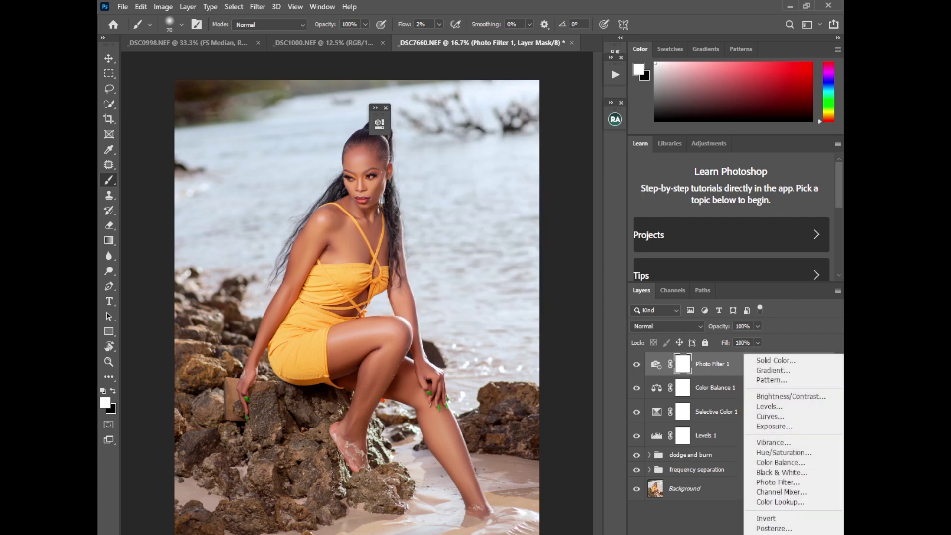
click(781, 472)
click(536, 120)
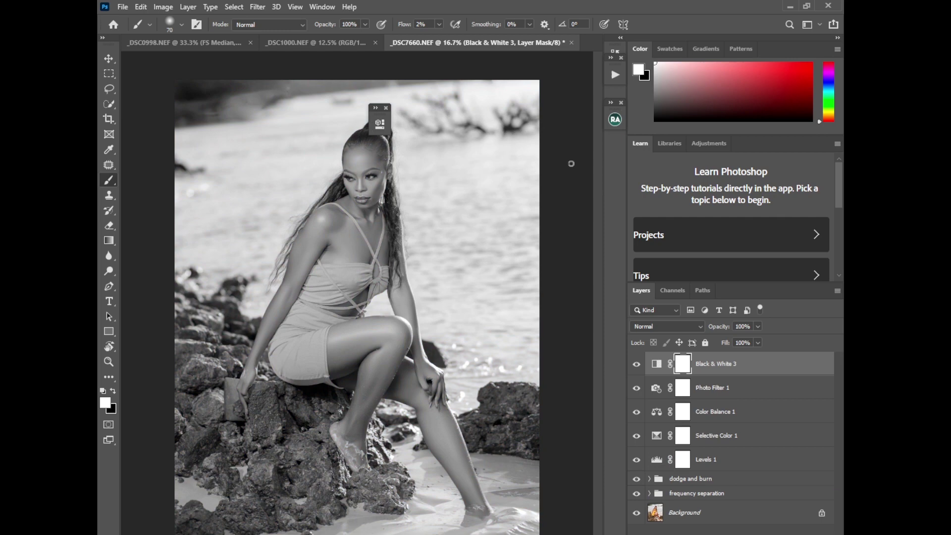
click(663, 327)
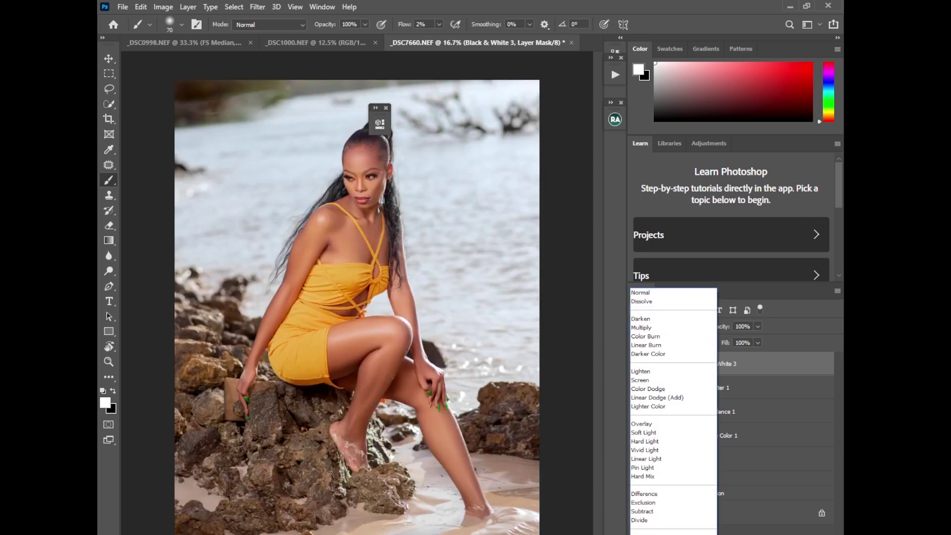
click(649, 529)
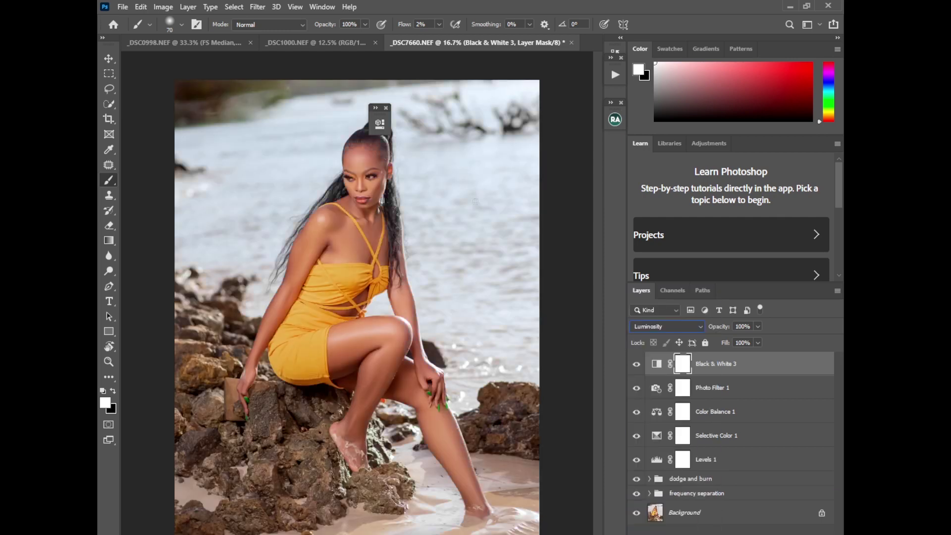
click(386, 108)
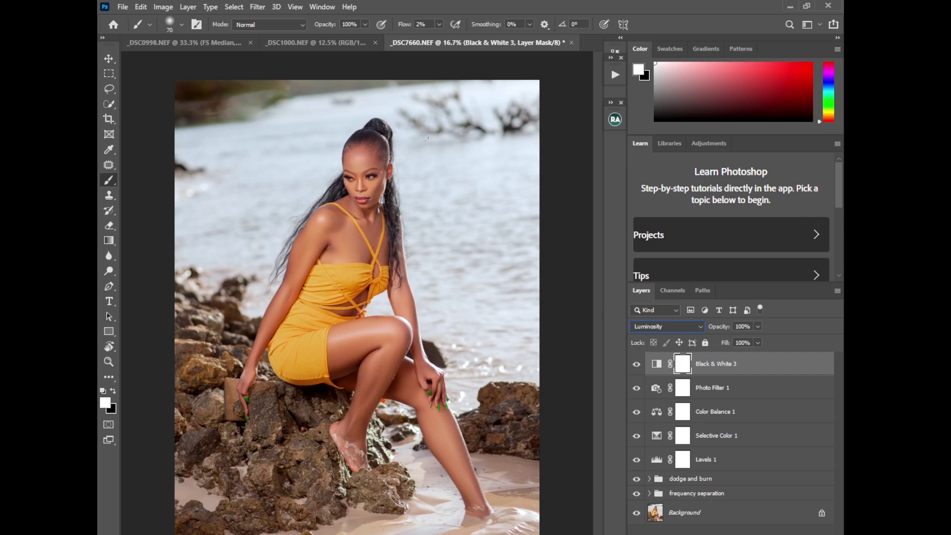
click(757, 343)
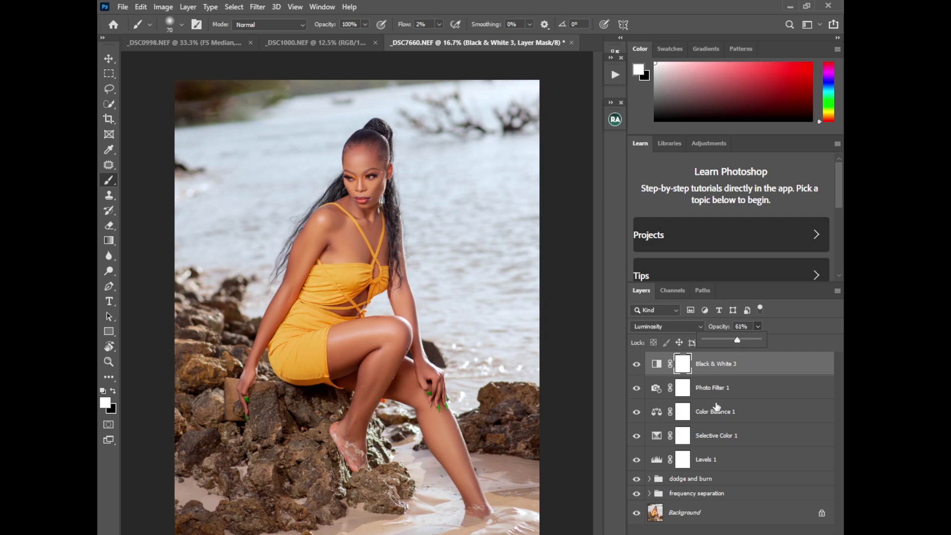
Step: Group all the color adjustment layers from Black & White down to Levels and name the group "colorgrading subject"
shift+click(713, 461)
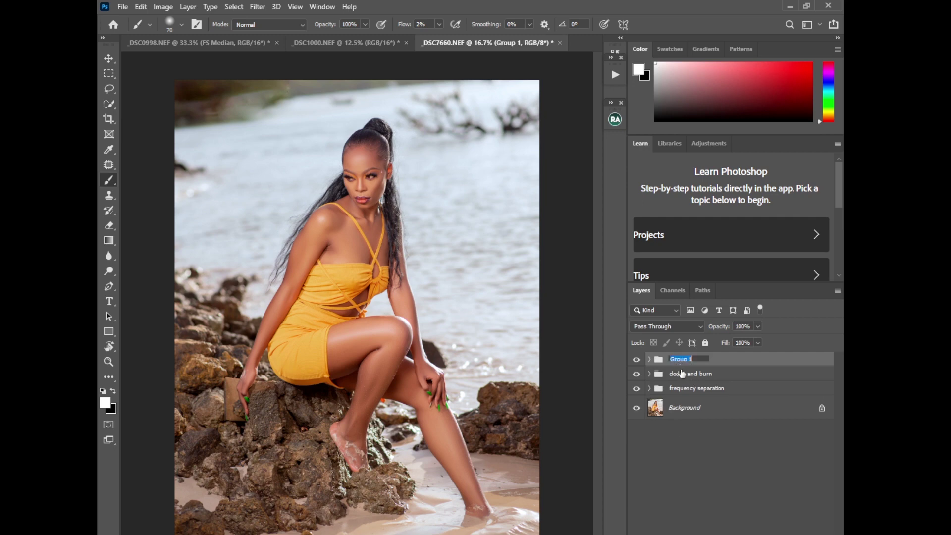
text(colo)
text(rora)
text(di)
text(ng s)
text(ub)
text(ject)
click(732, 366)
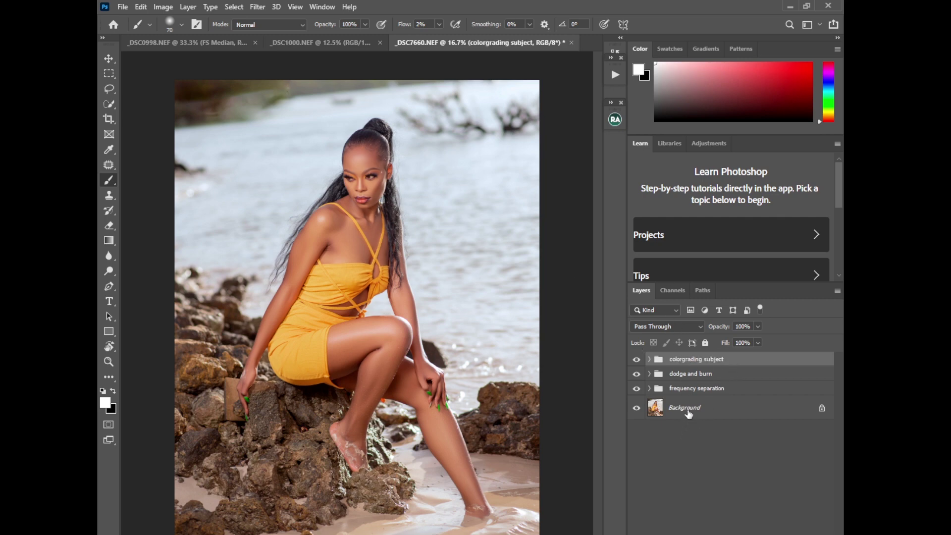
Step: Select the woman automatically on the Background layer with the Subject selection command
click(687, 411)
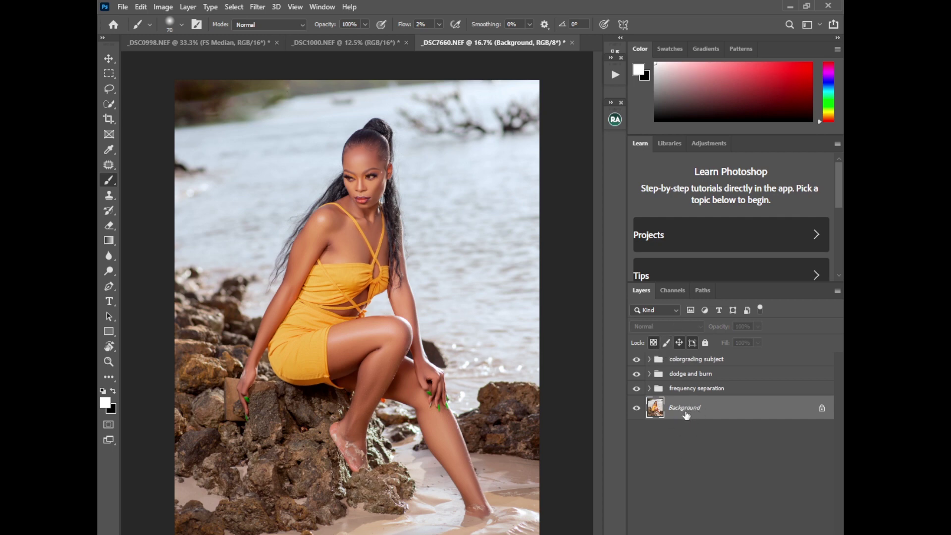
click(234, 7)
click(252, 144)
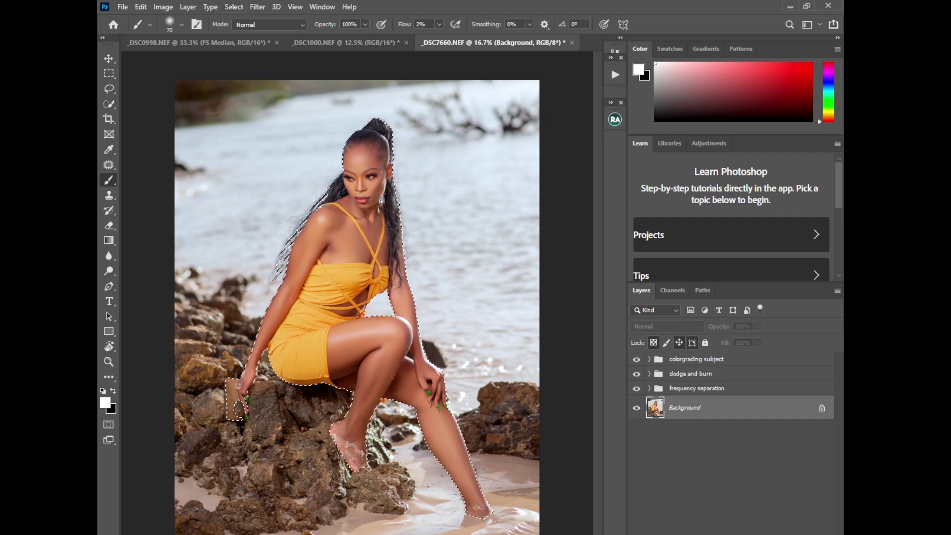
Step: Subtract the brown block beside her hand from the selection with Quick Selection, and add the cut-off fingers back
key(ctrl+plus)
key(ctrl+plus)
drag(263, 370, 396, 302)
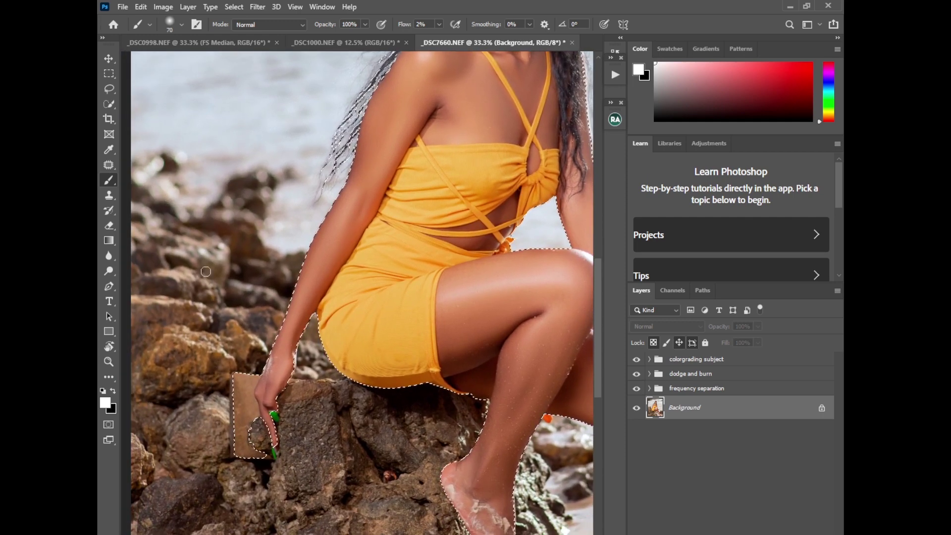
click(109, 104)
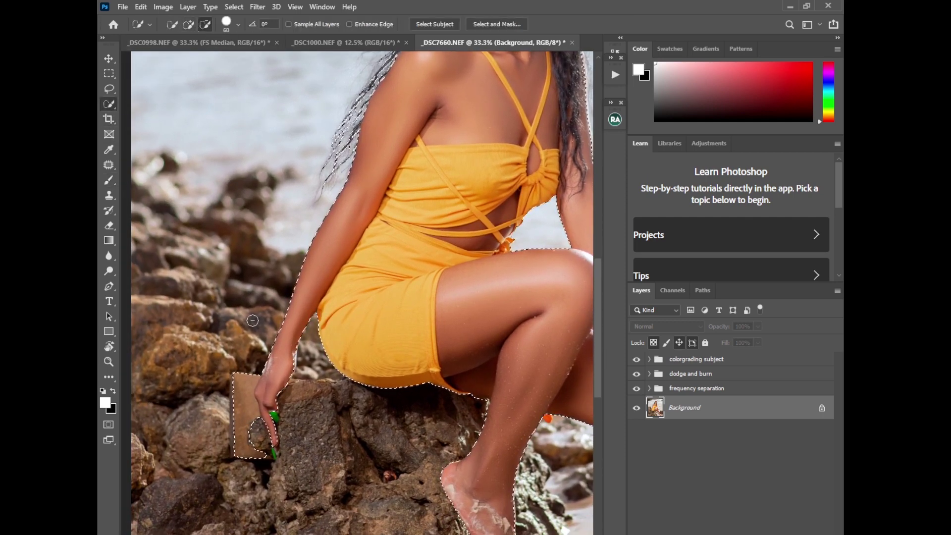
click(188, 24)
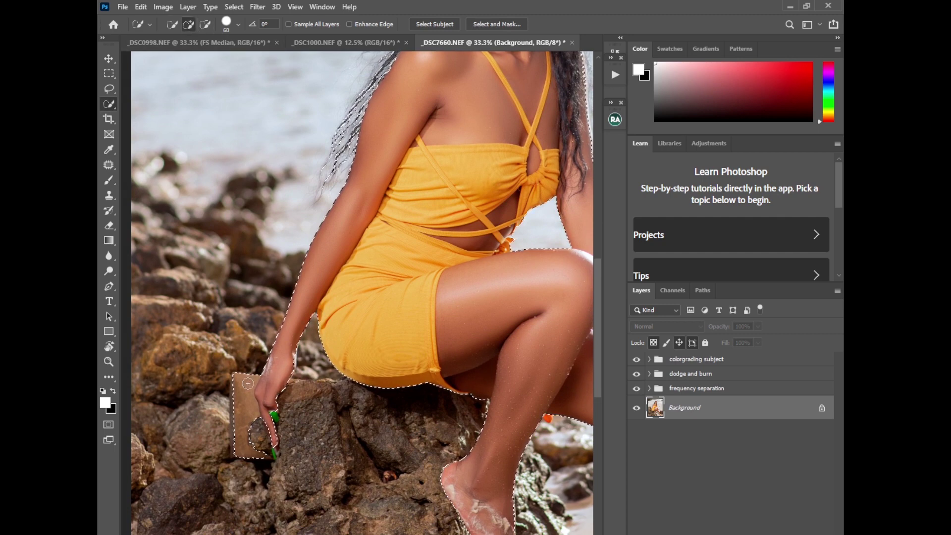
click(205, 24)
mouse_move(244, 385)
mouse_down()
mouse_move(245, 431)
mouse_move(253, 443)
mouse_move(268, 440)
mouse_move(237, 456)
mouse_up()
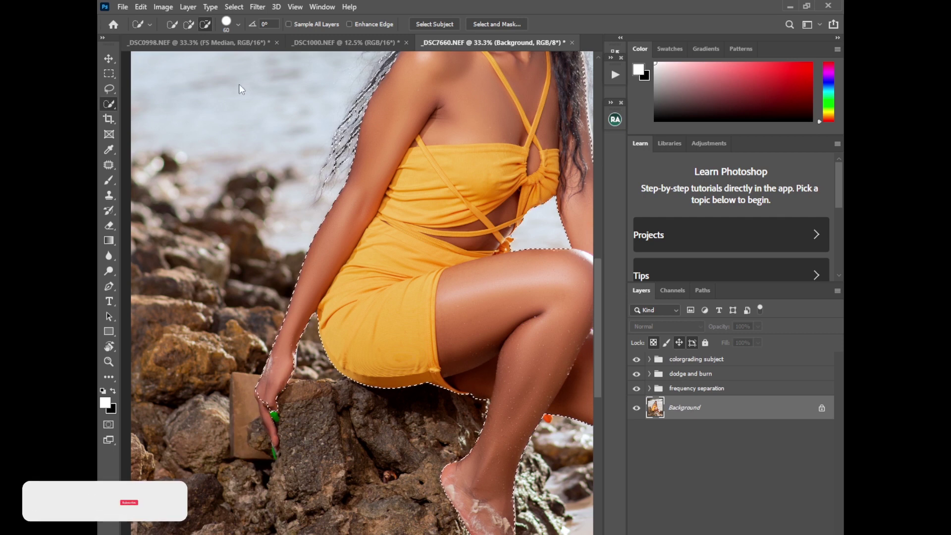
click(189, 23)
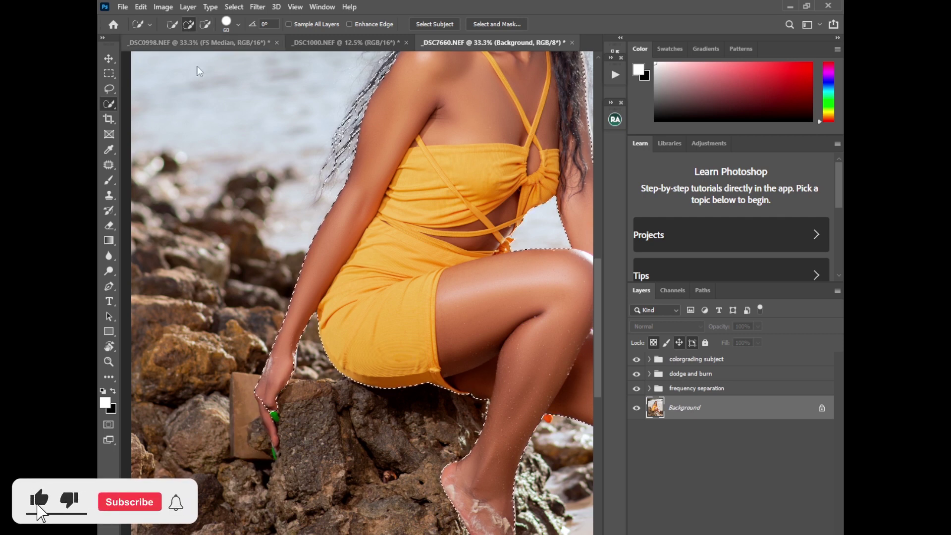
drag(270, 425, 276, 446)
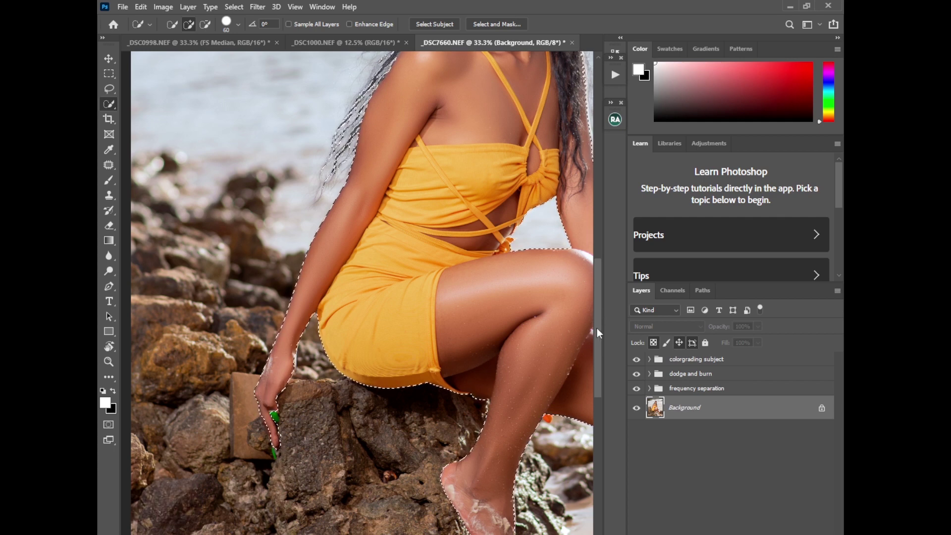
Step: Add a Selective Color adjustment layer from the selection directly above Background, and invert its mask to target the surroundings
scroll(597, 332, up, 8)
scroll(596, 277, down, 3)
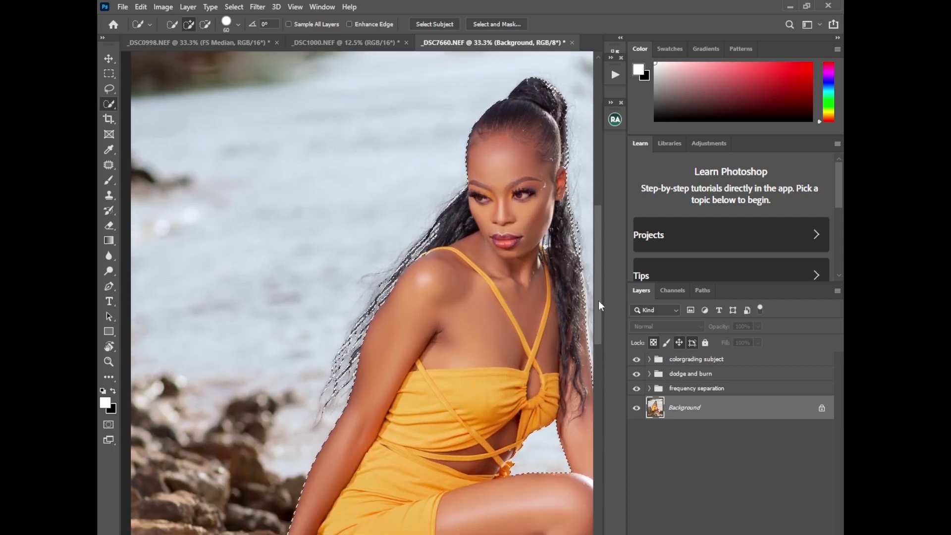
scroll(598, 326, down, 8)
scroll(599, 368, up, 1)
scroll(589, 339, down, 1)
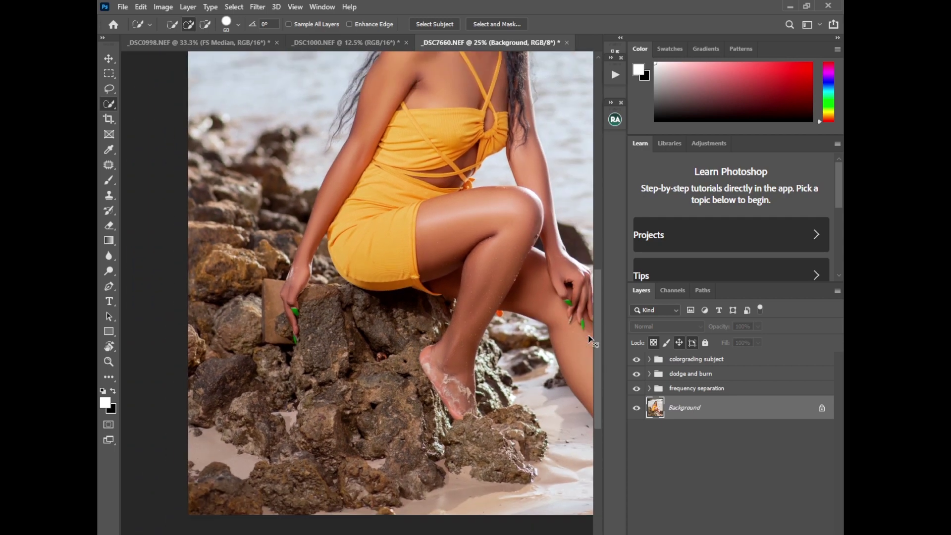
scroll(589, 341, down, 1)
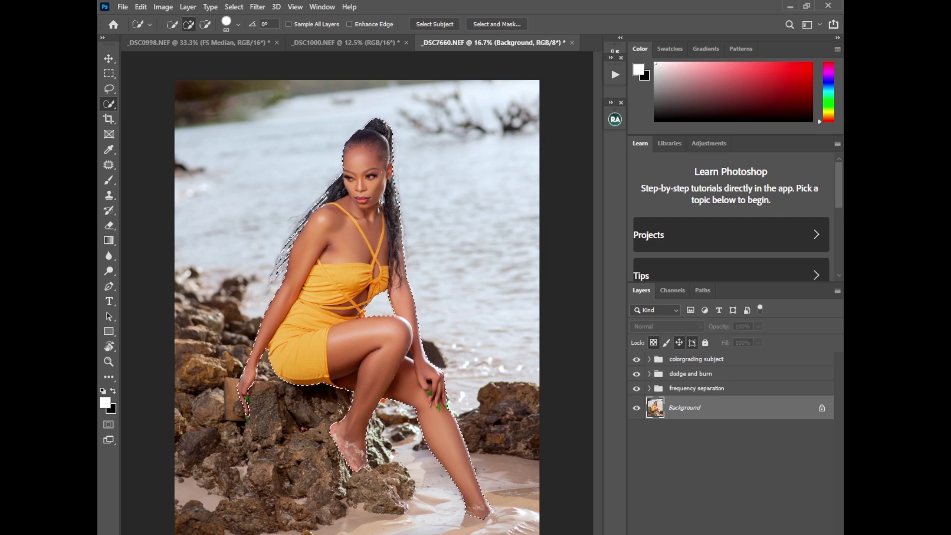
click(747, 532)
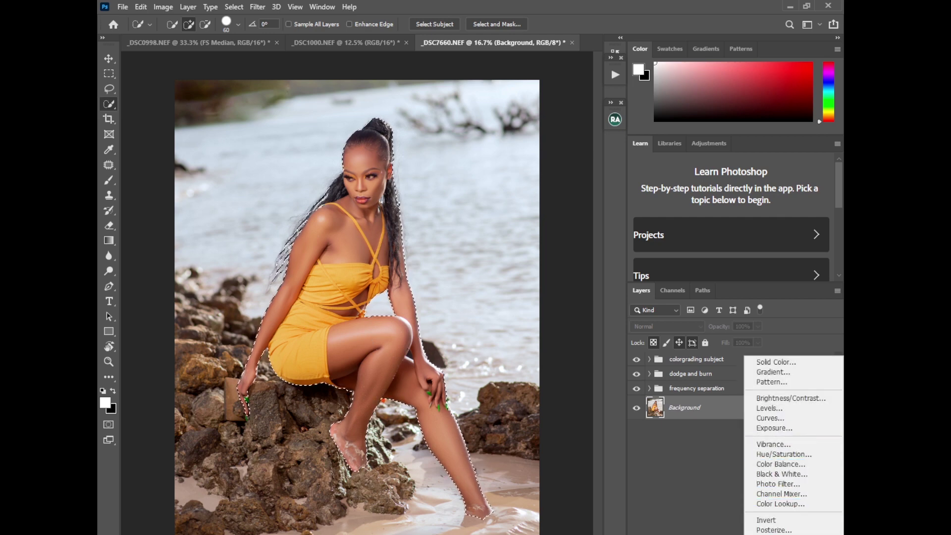
click(777, 533)
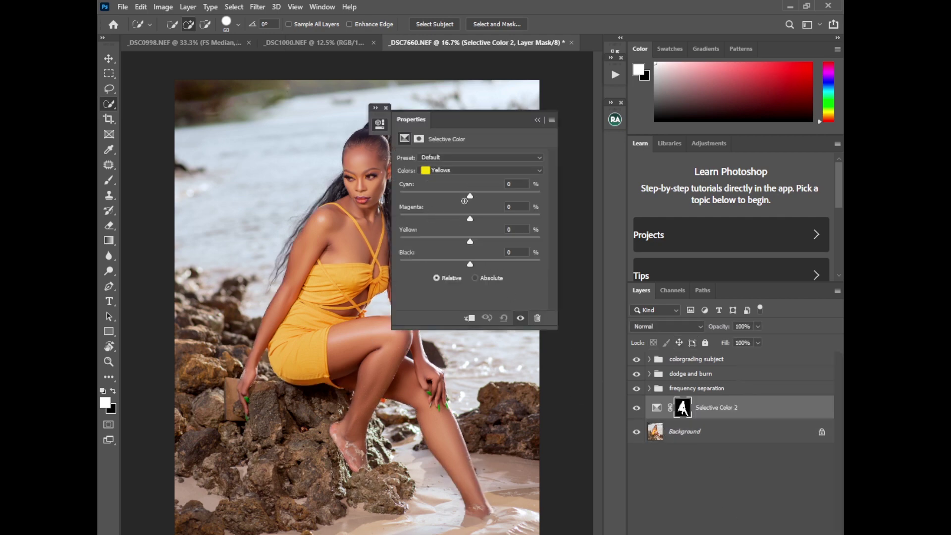
click(537, 120)
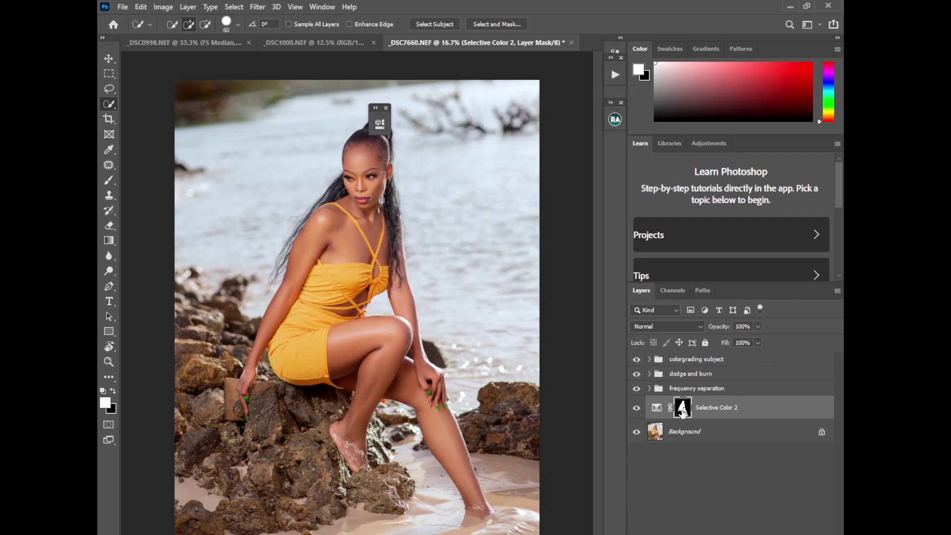
key(ctrl+i)
Step: Open the settings of the masked Selective Color layer and soften the edge of its mask with Feather
click(656, 407)
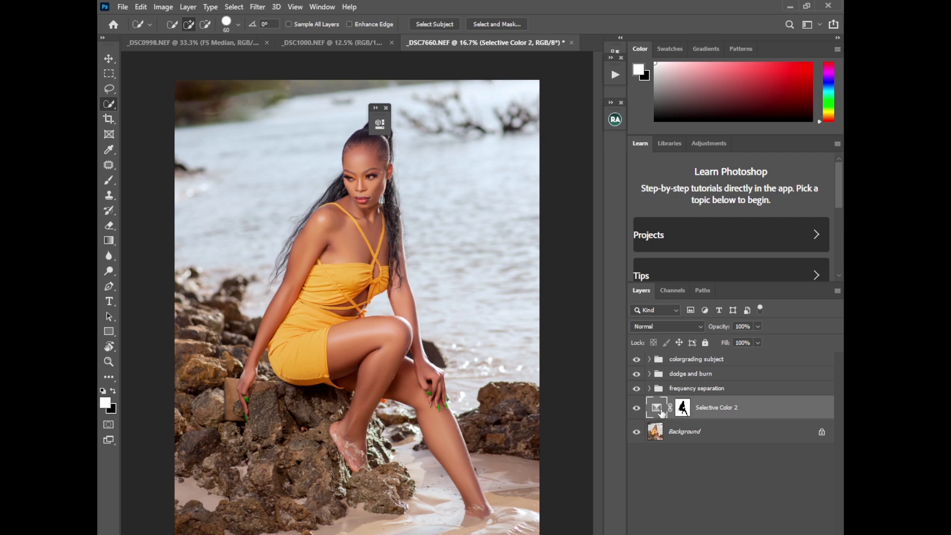
double_click(656, 414)
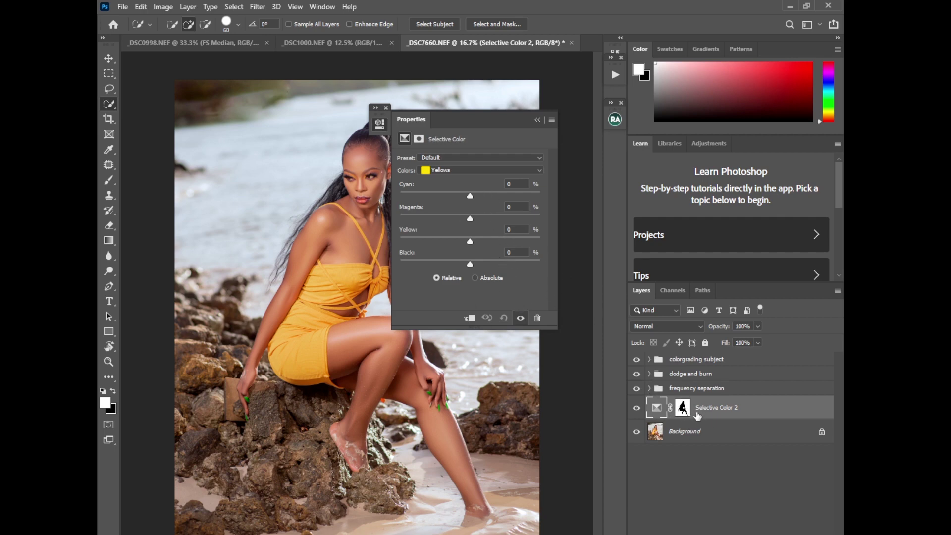
click(683, 409)
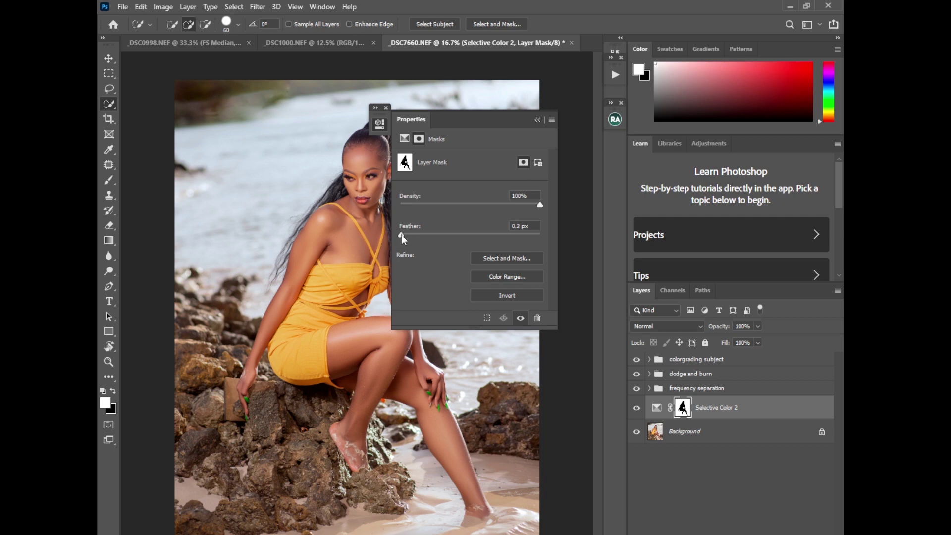
drag(402, 239, 432, 243)
click(537, 120)
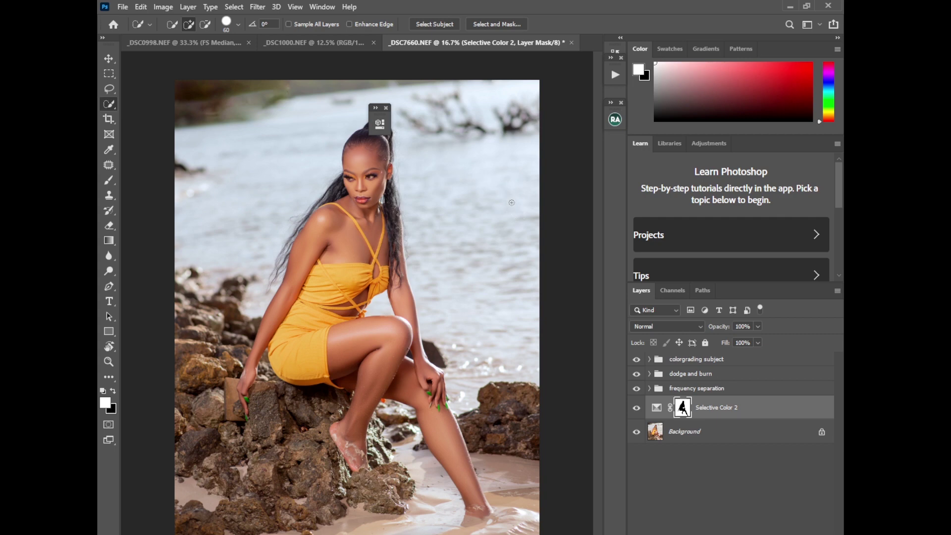
Step: Try shifting the Blacks of the masked Selective Color layer to Yellow -17% and Black +8%
double_click(656, 407)
click(447, 170)
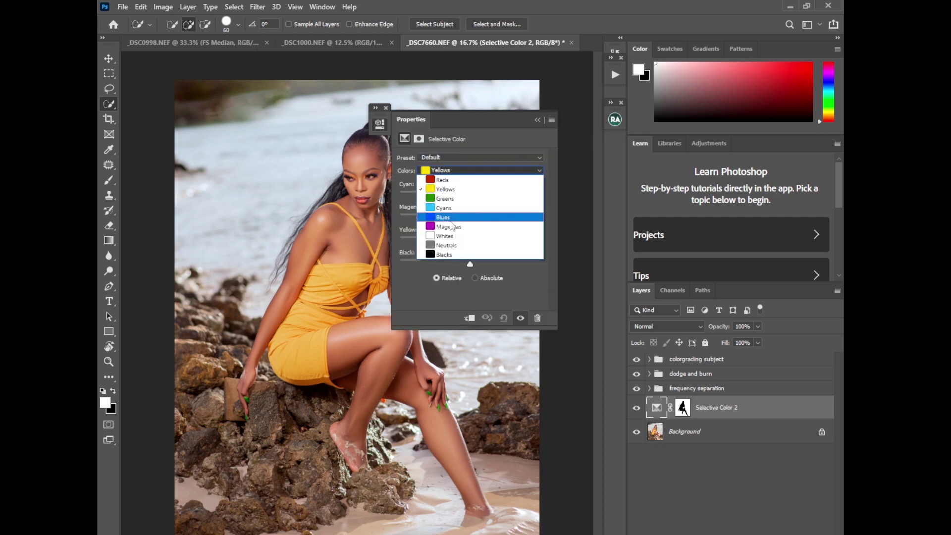
click(441, 254)
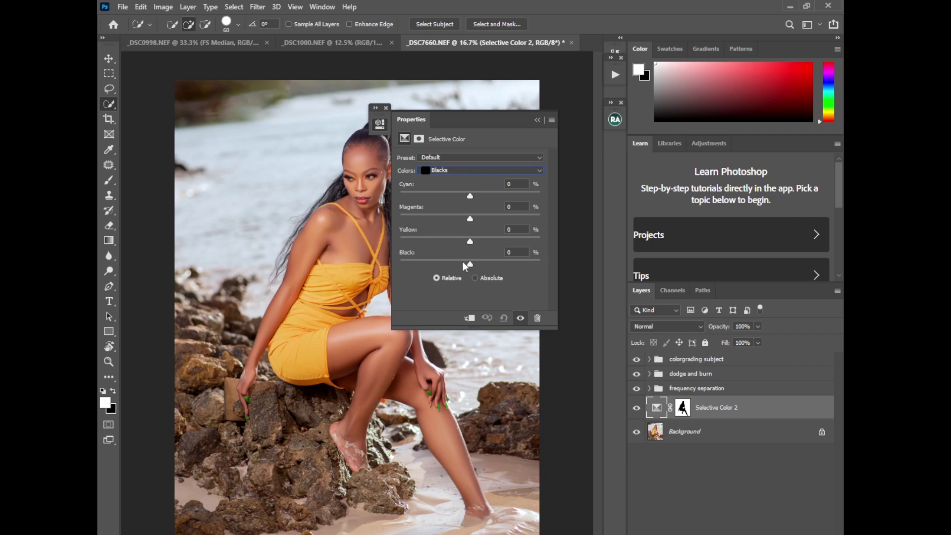
mouse_move(470, 266)
mouse_down()
mouse_move(481, 263)
mouse_move(459, 270)
mouse_move(475, 265)
mouse_up()
drag(470, 243, 458, 243)
click(537, 121)
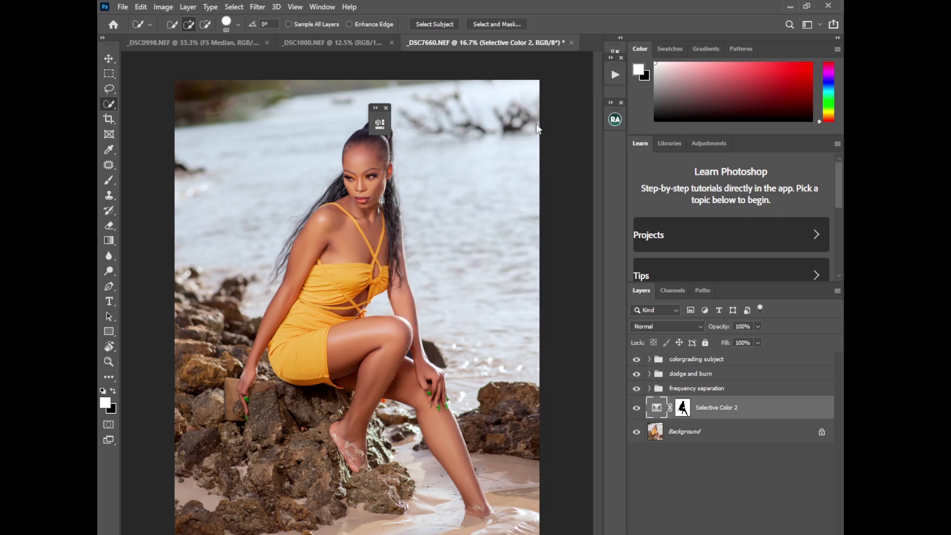
Step: Delete the Selective Color layer above Background, and stamp all visible layers into a new layer above the colorgrading subject group
key(Delete)
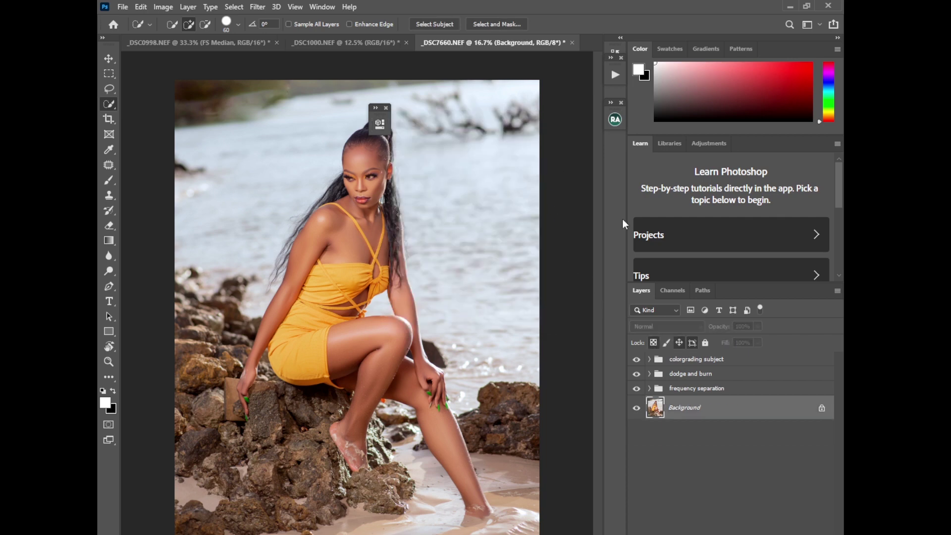
click(689, 360)
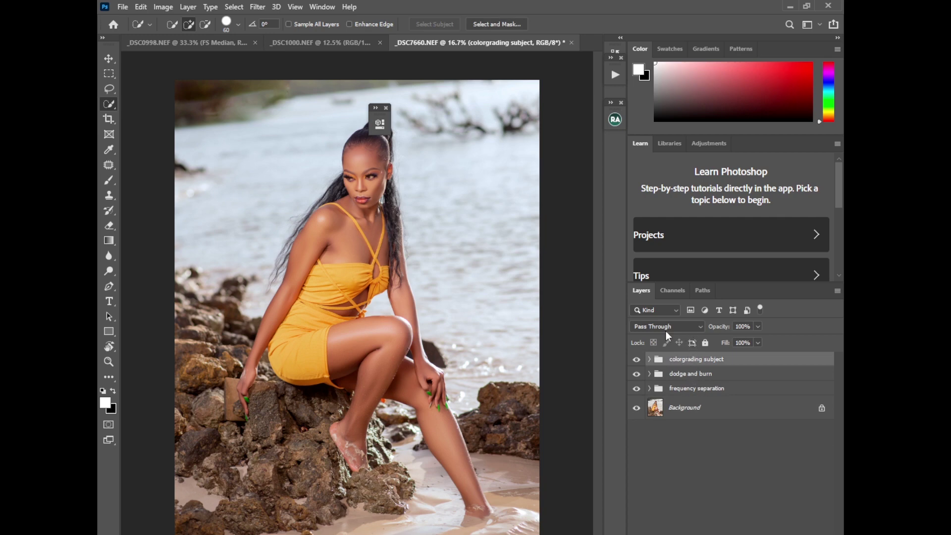
key(ctrl+alt+shift+e)
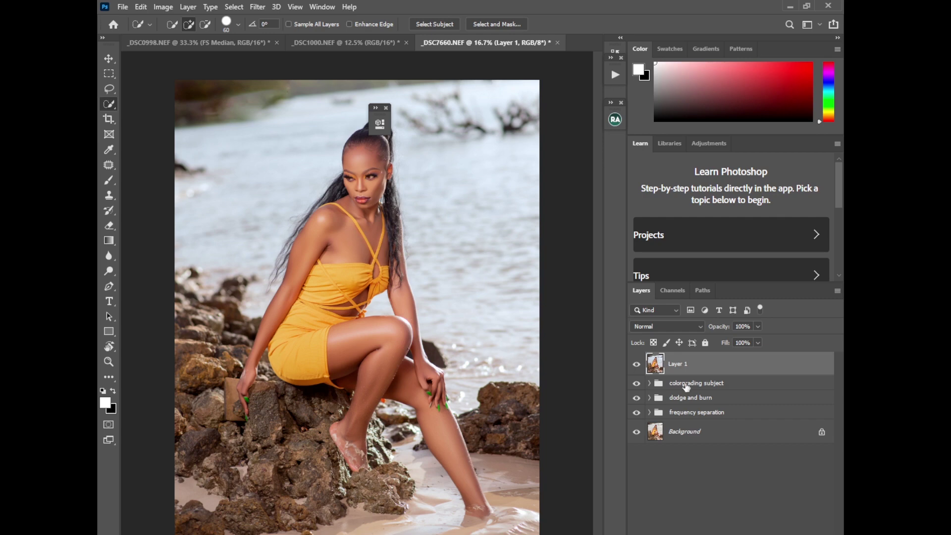
Step: Select the woman on Layer 1 with the Subject command, excluding the brown block beside her hand but keeping her fingers
click(240, 7)
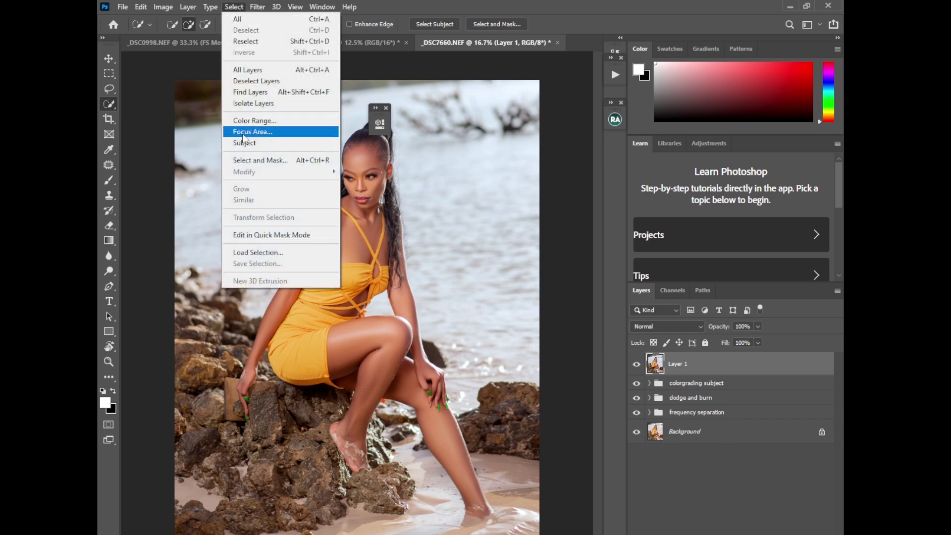
click(244, 142)
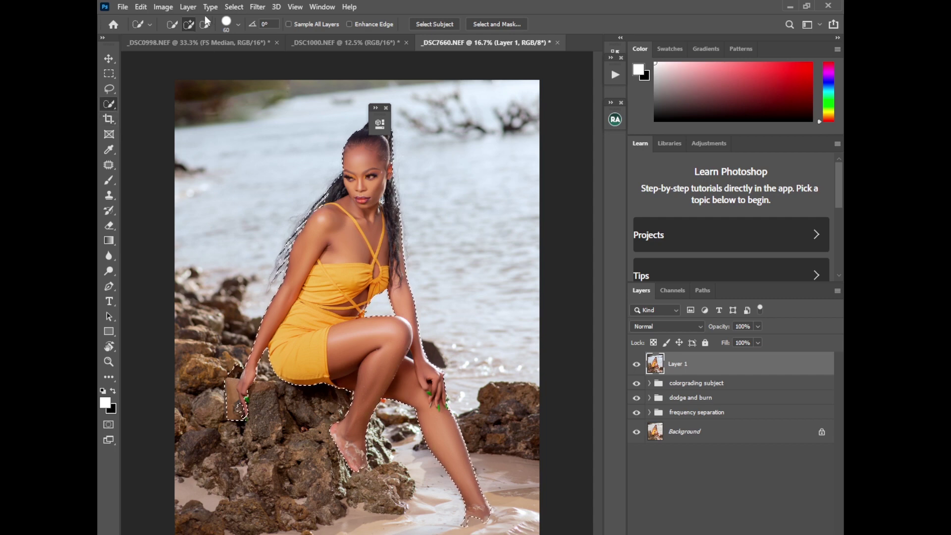
key(alt)
drag(238, 364, 234, 378)
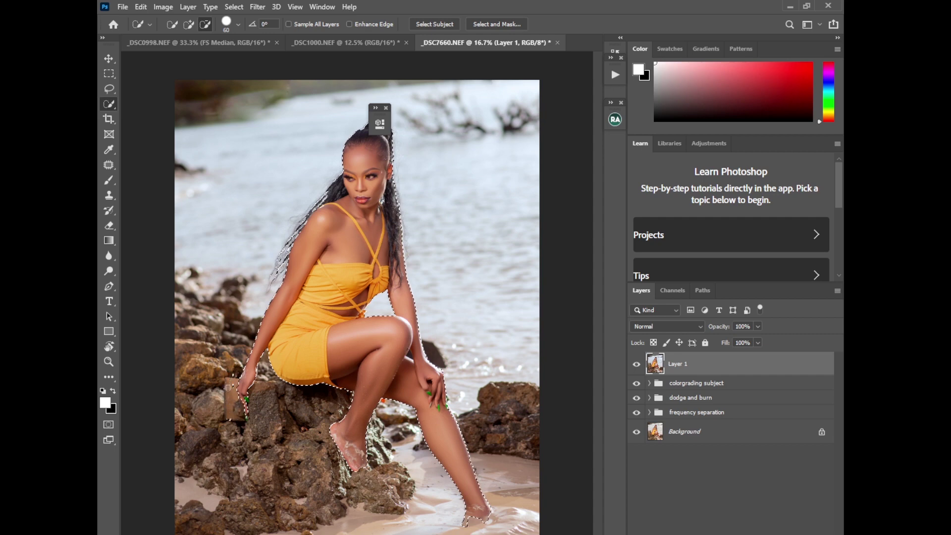
click(188, 24)
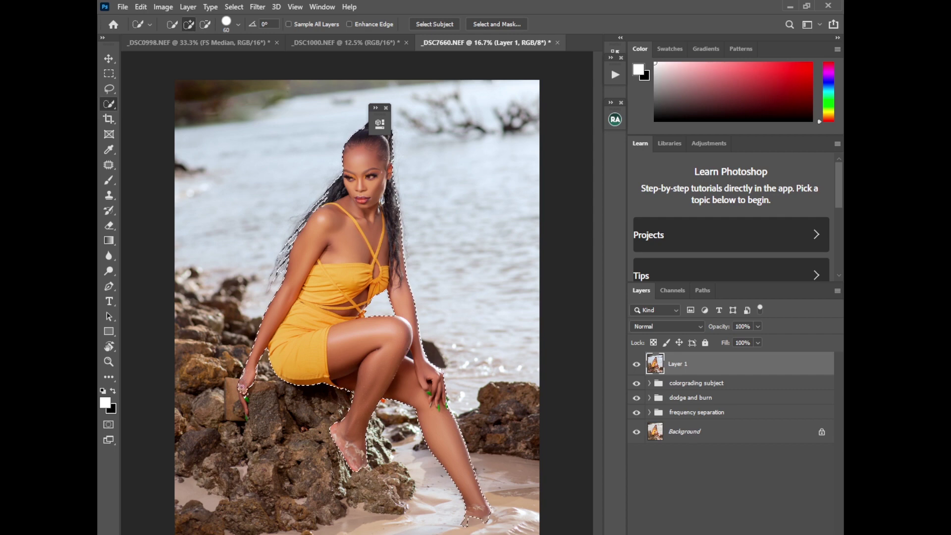
drag(251, 418, 247, 415)
drag(298, 333, 296, 344)
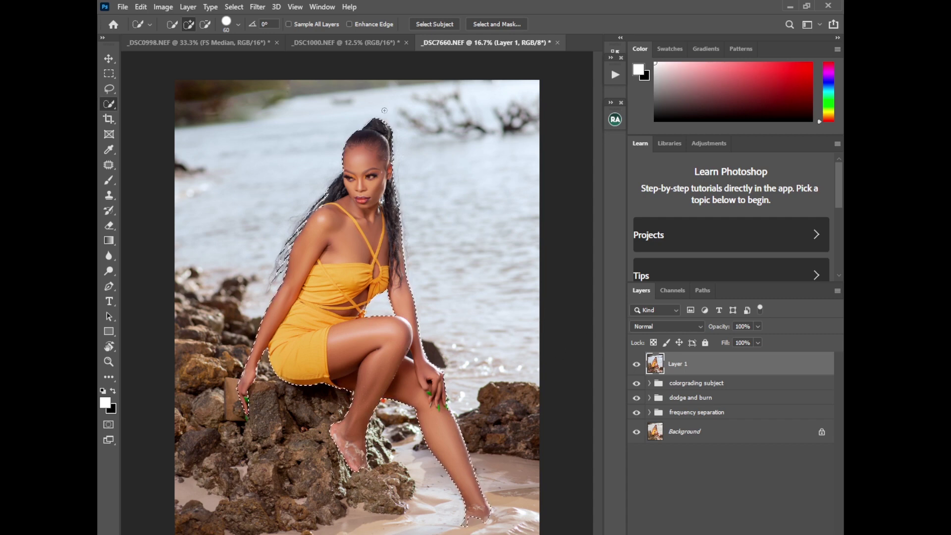
click(386, 107)
Step: Add a Selective Color adjustment layer from the selection above Layer 1, and invert its mask to target the surroundings
click(743, 532)
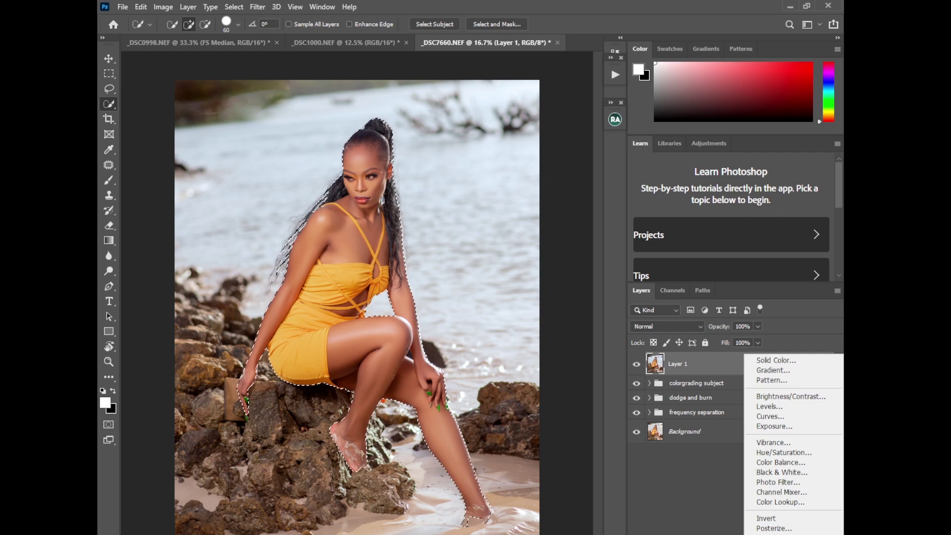
click(775, 528)
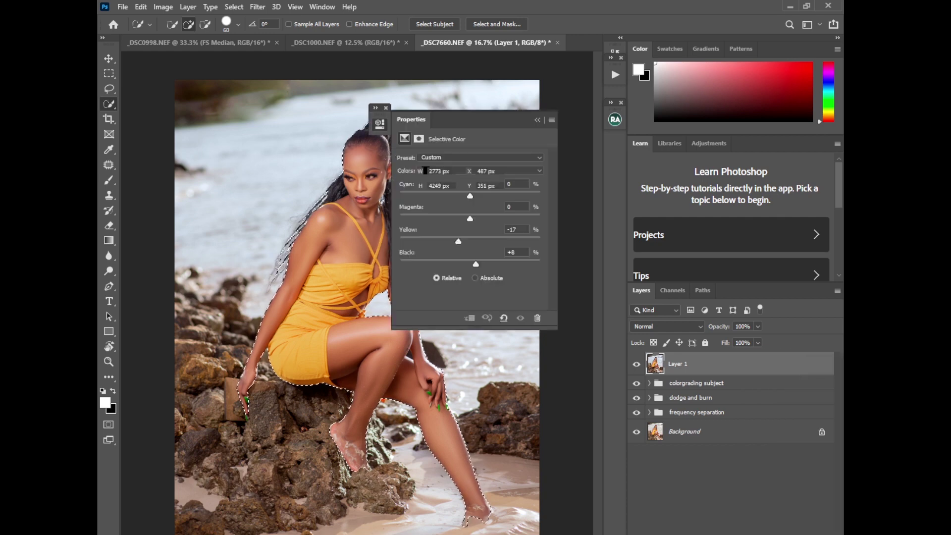
click(537, 119)
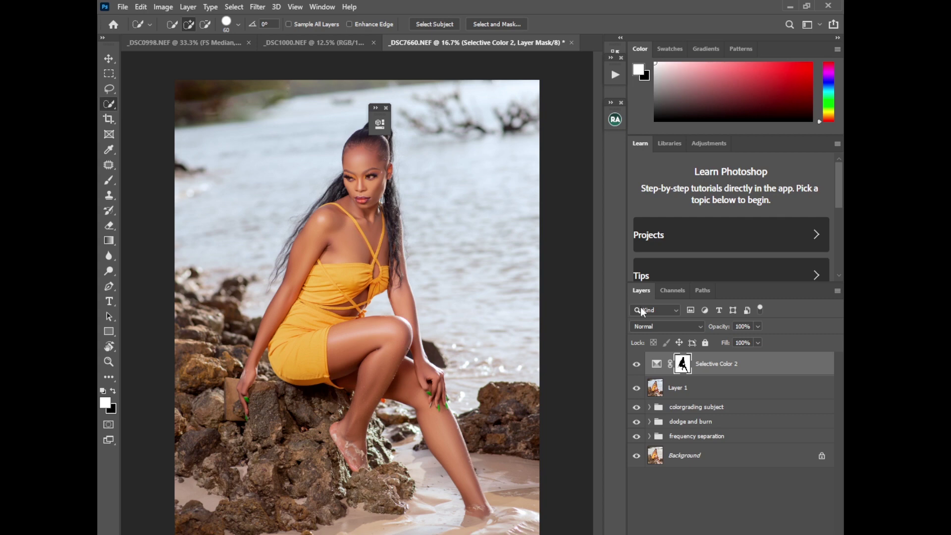
Step: Set the Blacks of the new Selective Color layer to Yellow -10% and Black +3%
double_click(656, 363)
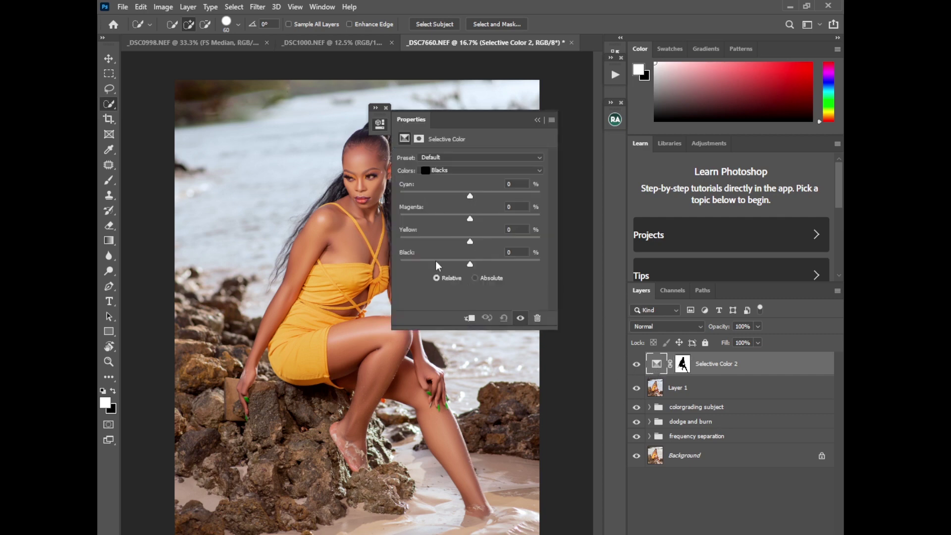
drag(469, 264, 455, 263)
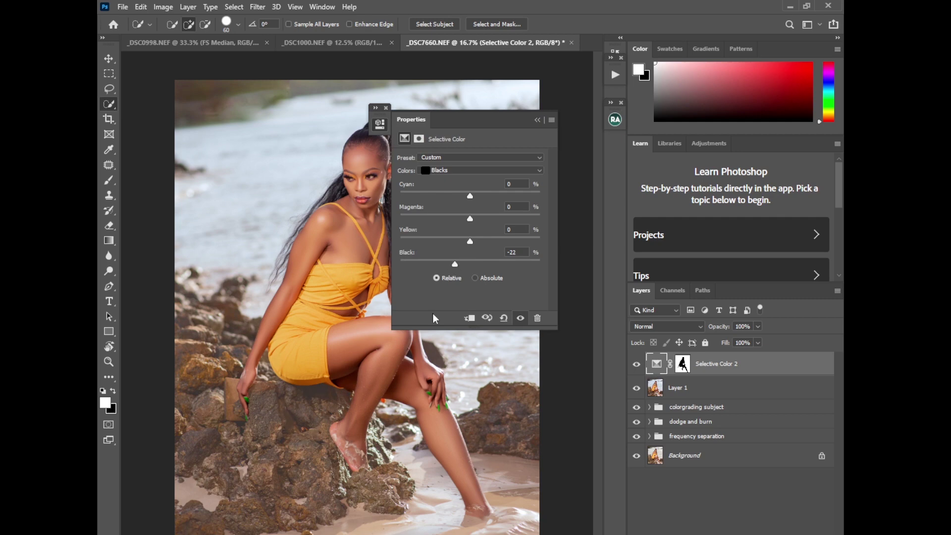
drag(464, 267, 465, 246)
drag(485, 124, 458, 253)
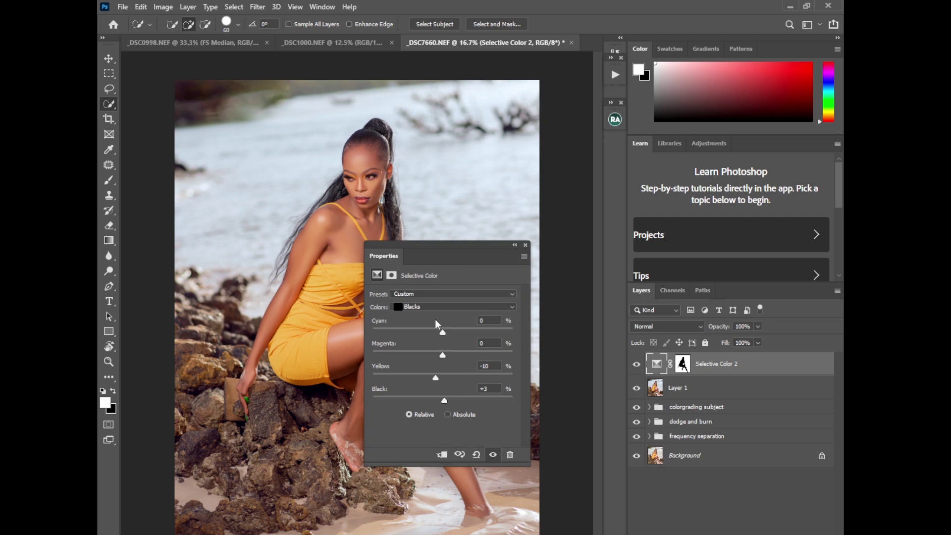
Step: In the Whites of the Selective Color layer, raise Cyan to about +14% and increase Black slightly
click(431, 307)
click(414, 372)
drag(452, 253, 502, 230)
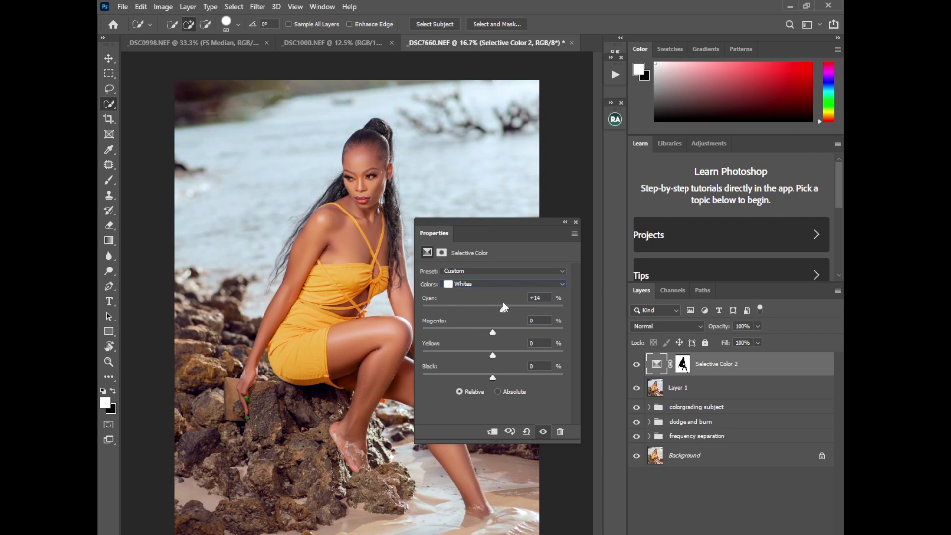
drag(503, 303, 500, 375)
Step: Set the Greens of the Selective Color layer to Cyan -73%, Magenta +18%, Yellow +23% and Black +4%
click(478, 283)
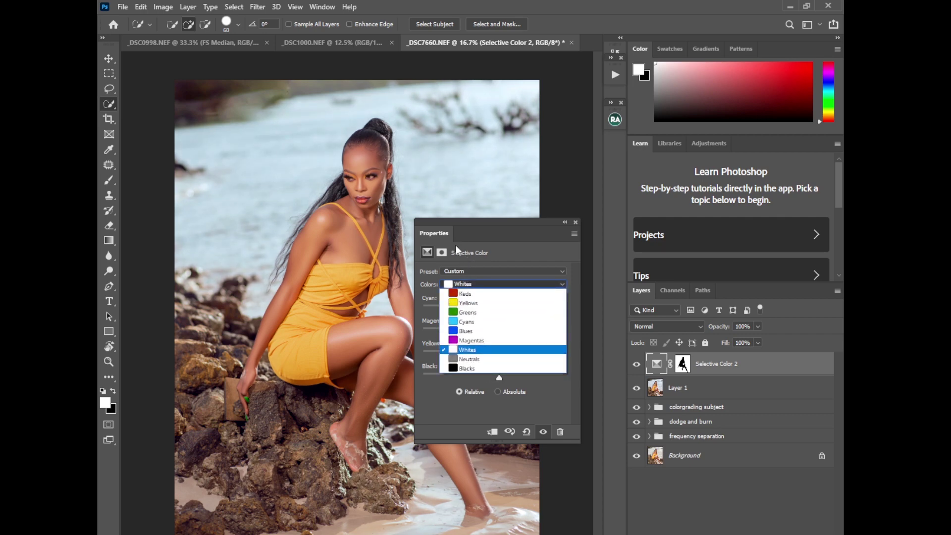
click(476, 312)
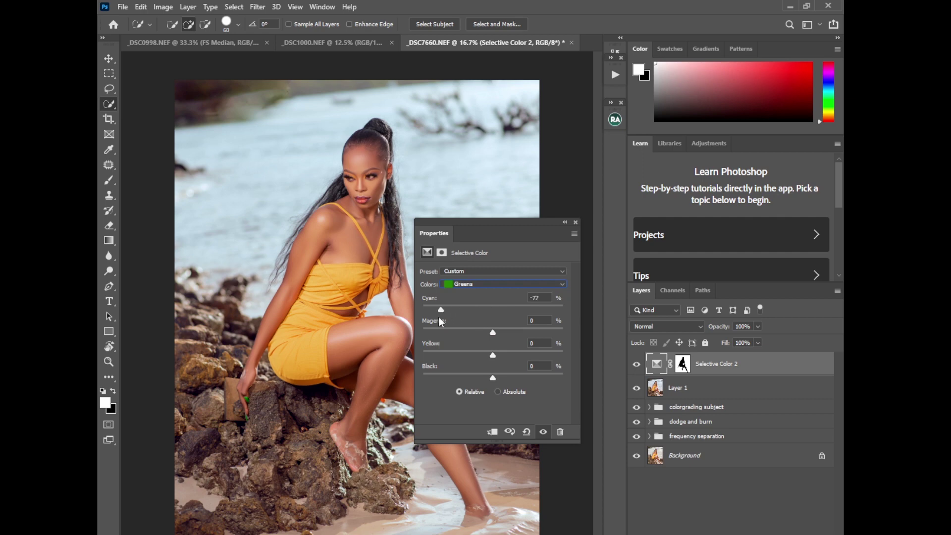
mouse_move(441, 322)
mouse_down()
mouse_move(515, 321)
mouse_move(429, 323)
mouse_move(444, 322)
mouse_up()
drag(505, 326, 496, 377)
click(564, 222)
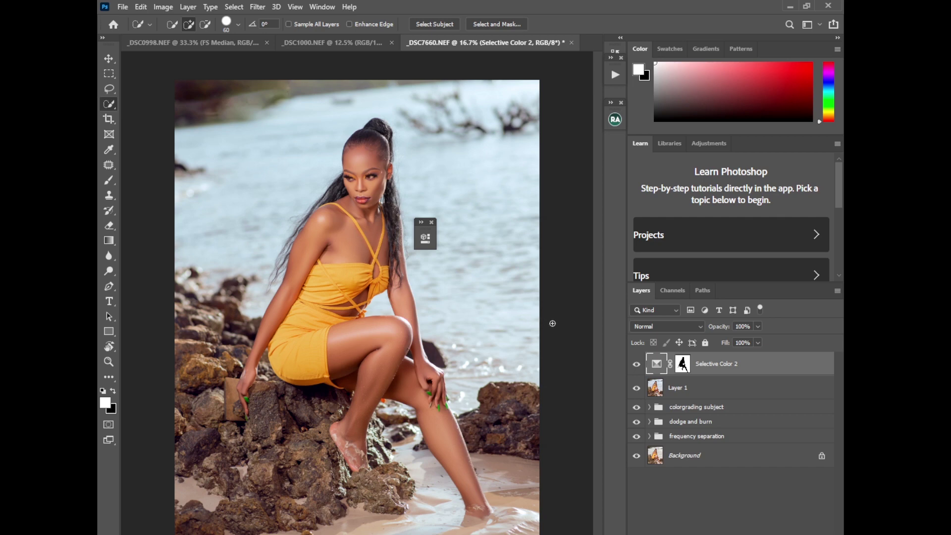
Step: Add a Brightness/Contrast adjustment layer at the top of the stack, and replace its mask with a copy of the Selective Color mask
click(746, 533)
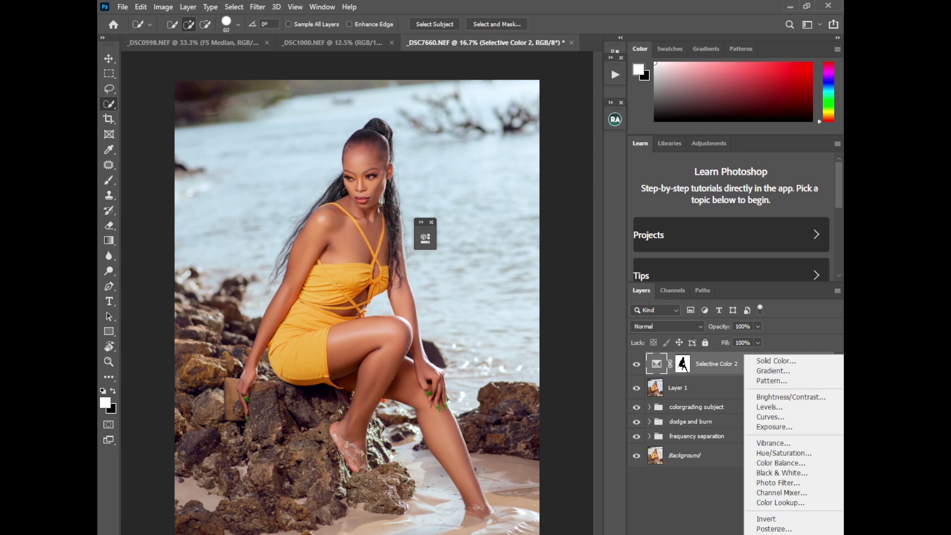
click(771, 397)
click(394, 233)
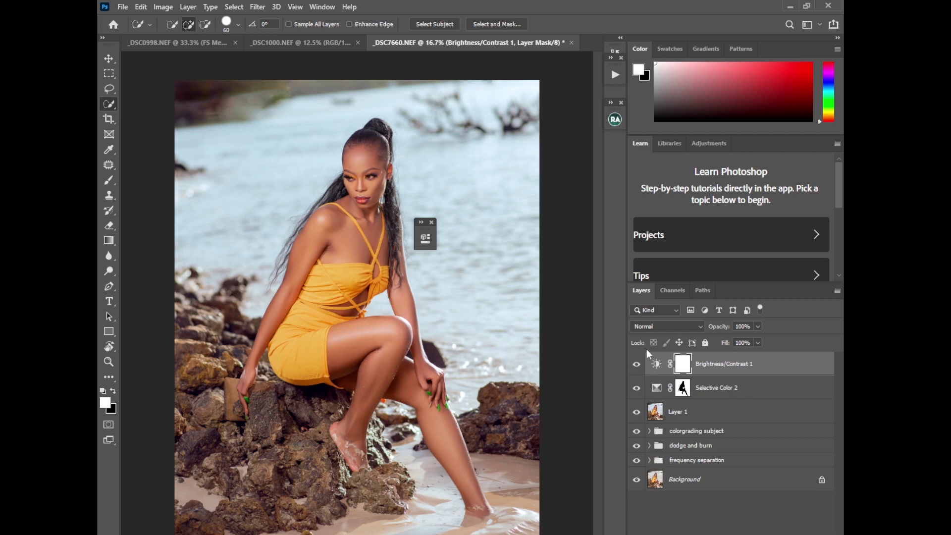
drag(684, 391, 683, 367)
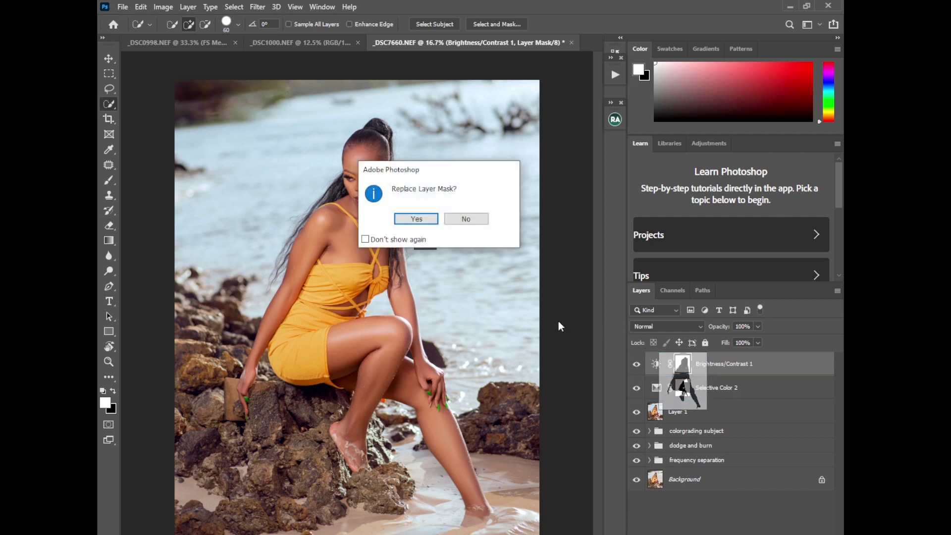
click(416, 219)
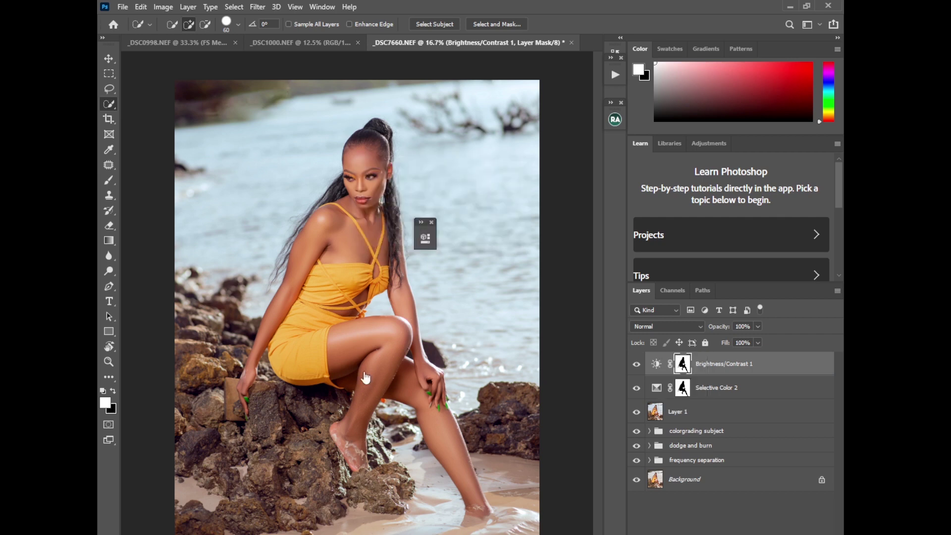
Step: Examine the mask Feather settings of the Selective Color and Brightness/Contrast layers
click(659, 366)
double_click(658, 366)
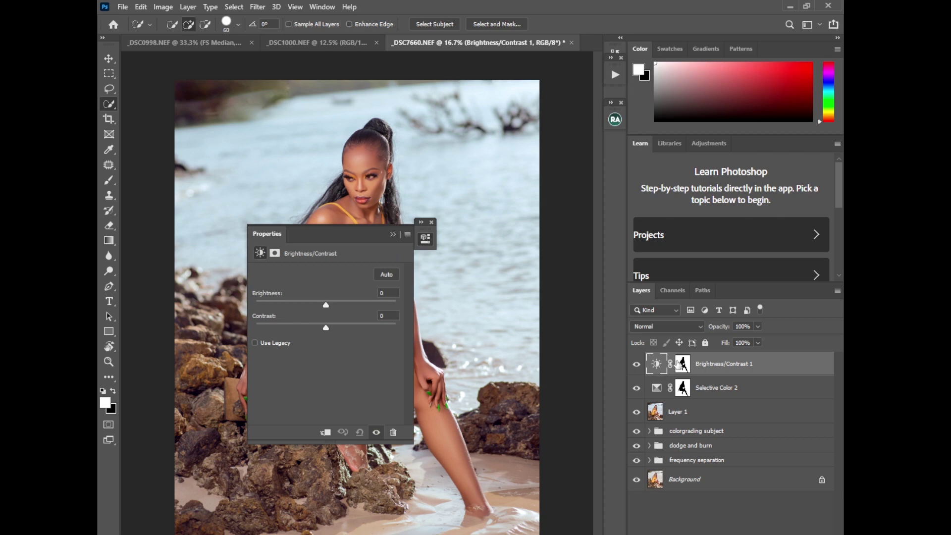
click(683, 366)
click(656, 390)
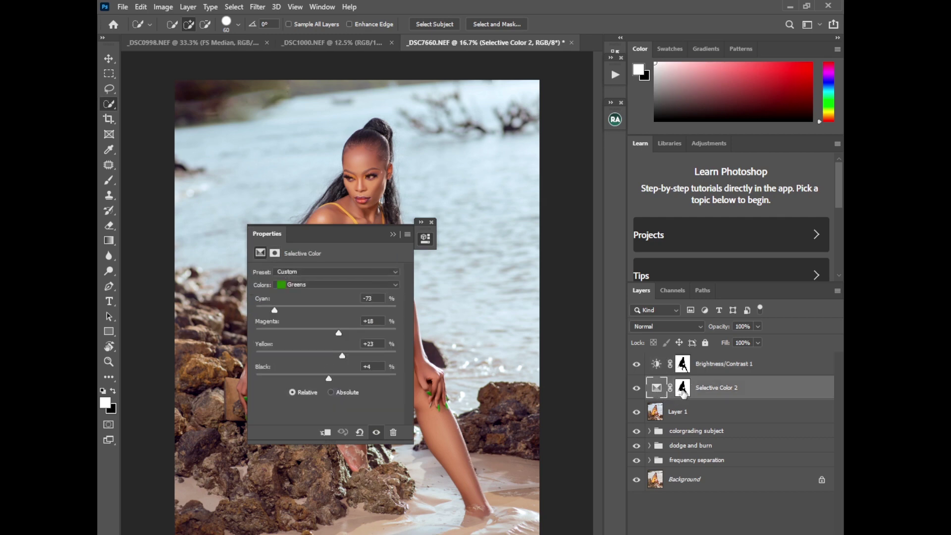
click(682, 388)
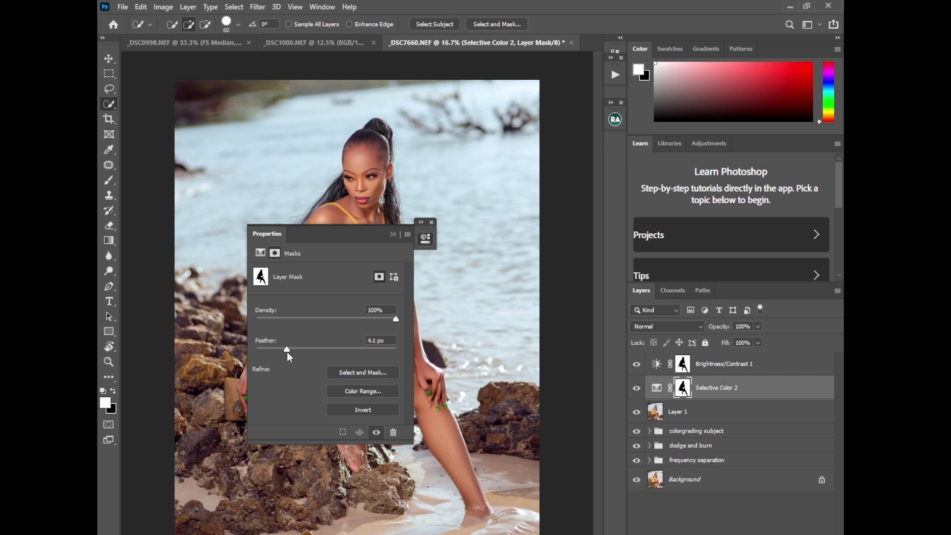
click(393, 235)
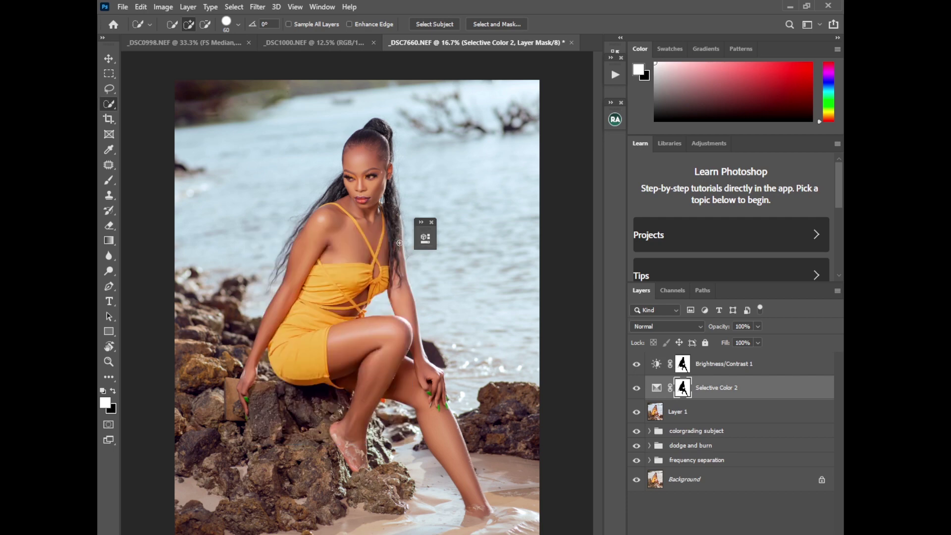
double_click(682, 364)
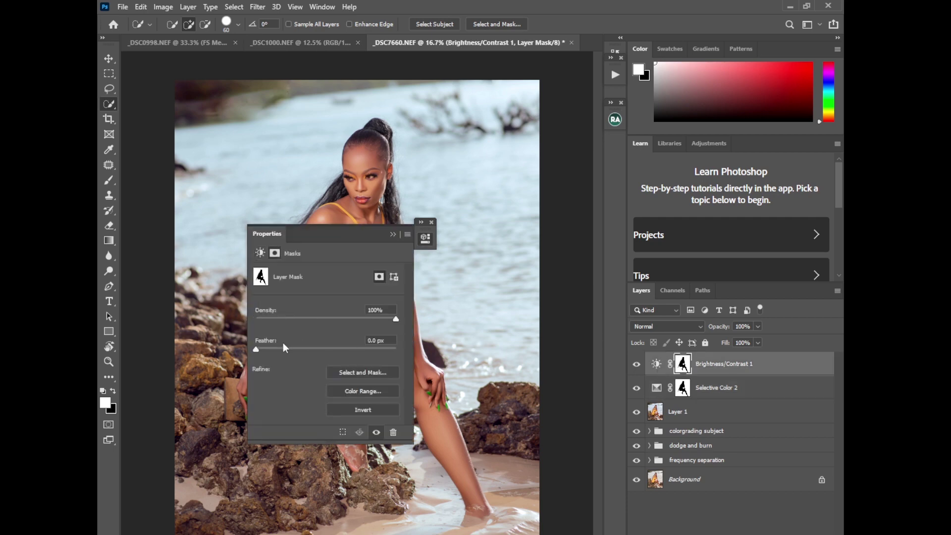
click(393, 234)
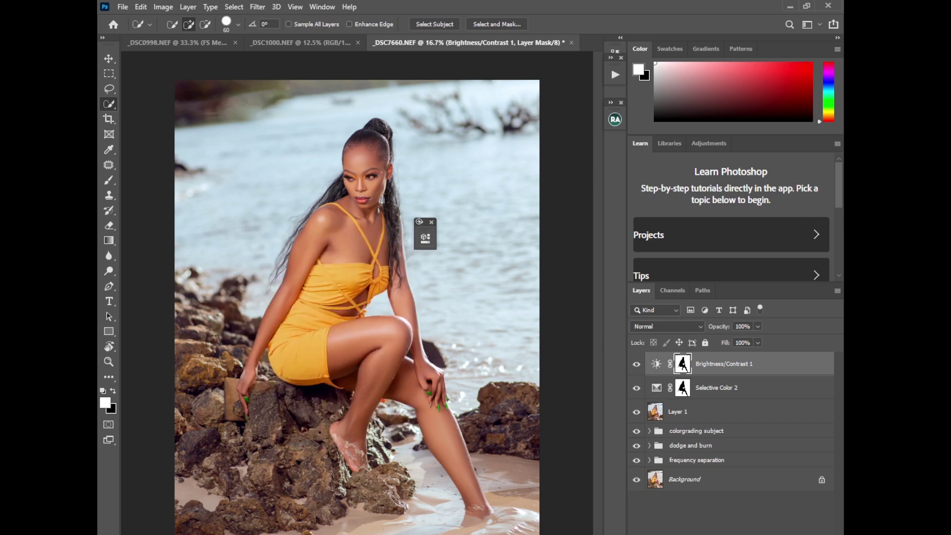
Step: Set Brightness to -29 and raise Contrast slightly on the masked Brightness/Contrast layer
double_click(656, 366)
drag(363, 246, 463, 204)
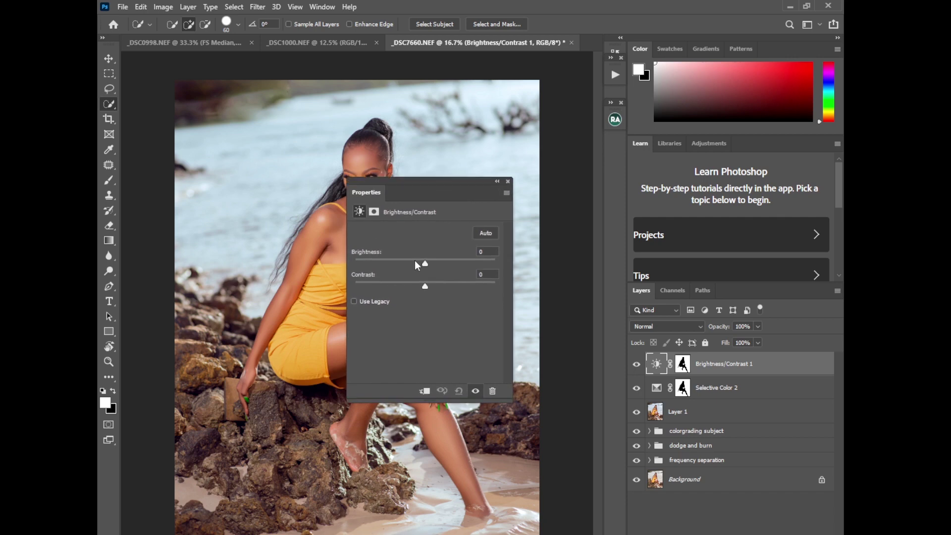
drag(415, 261, 408, 263)
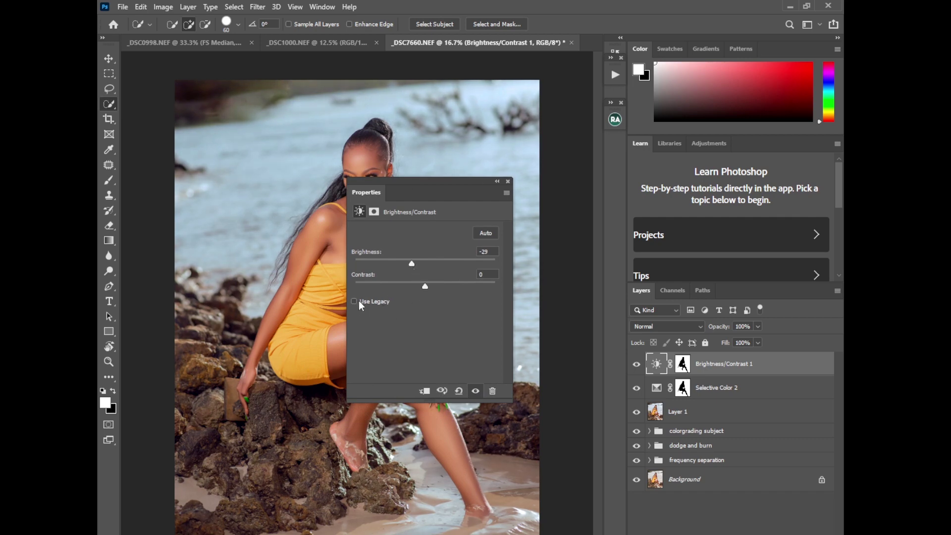
drag(425, 288, 432, 286)
click(497, 182)
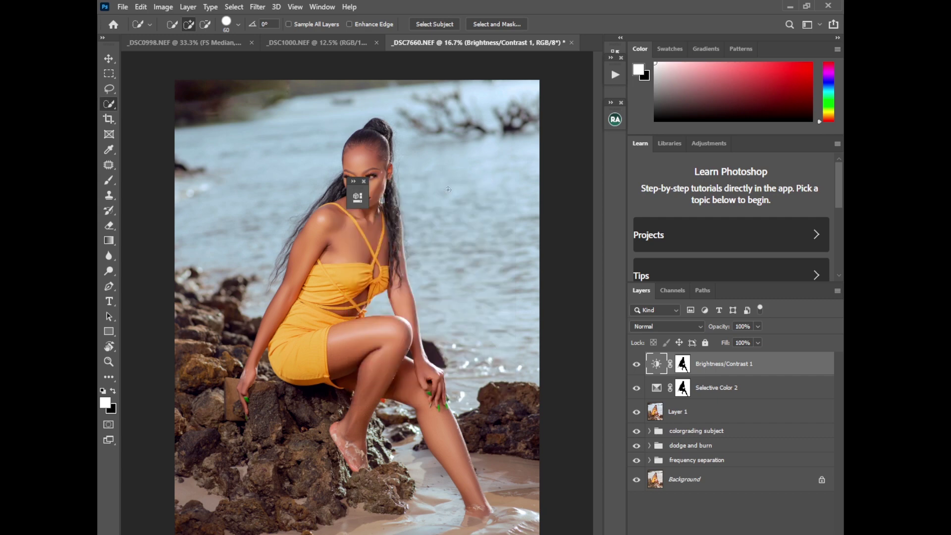
click(366, 182)
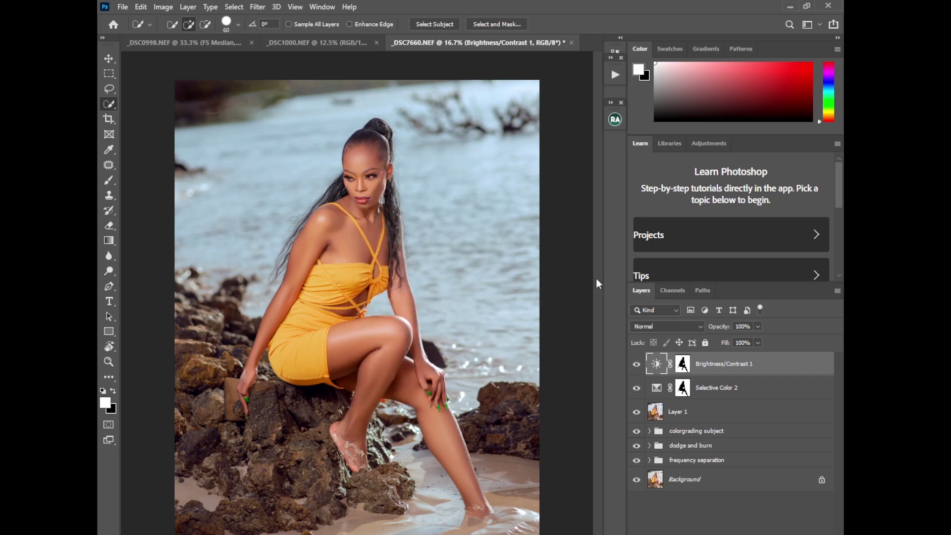
Step: Compare the image with and without the Brightness/Contrast adjustment
click(636, 365)
click(637, 365)
click(637, 365)
click(637, 365)
click(636, 365)
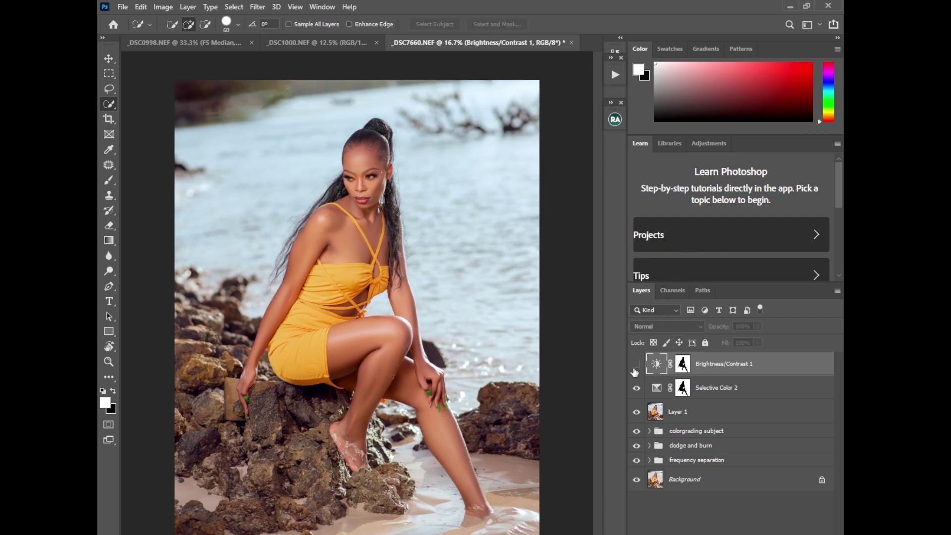
click(636, 365)
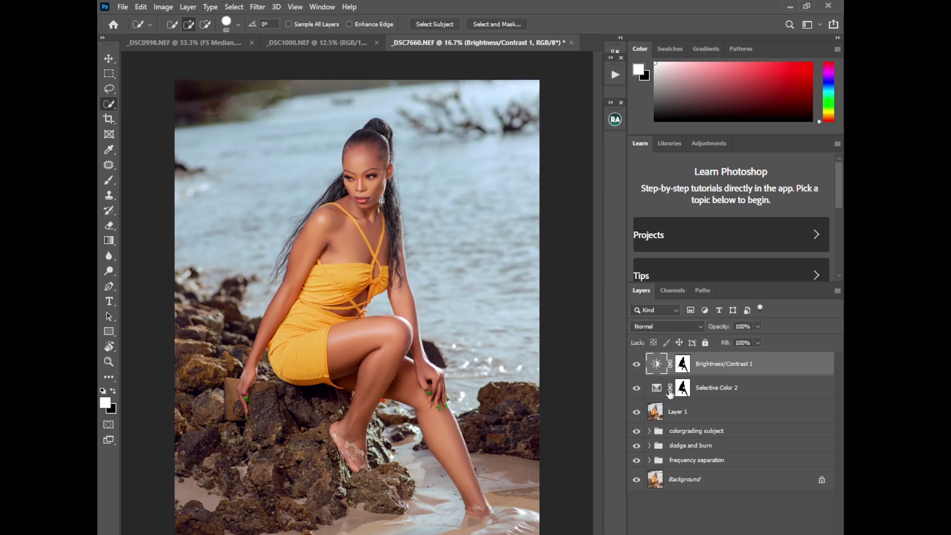
Step: Group the Brightness/Contrast, Selective Color and Layer 1 layers, and name the group "background colorgrade"
shift+click(691, 420)
key(ctrl+g)
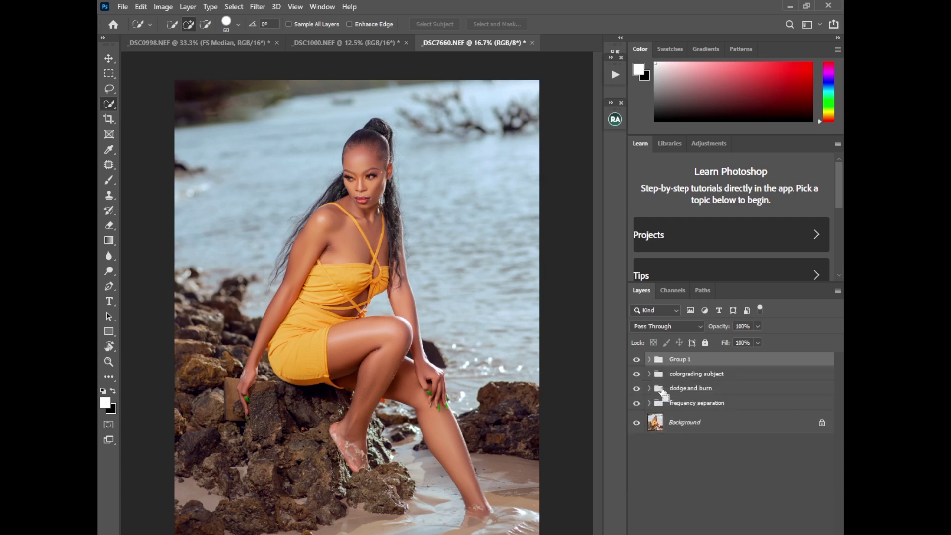
double_click(681, 360)
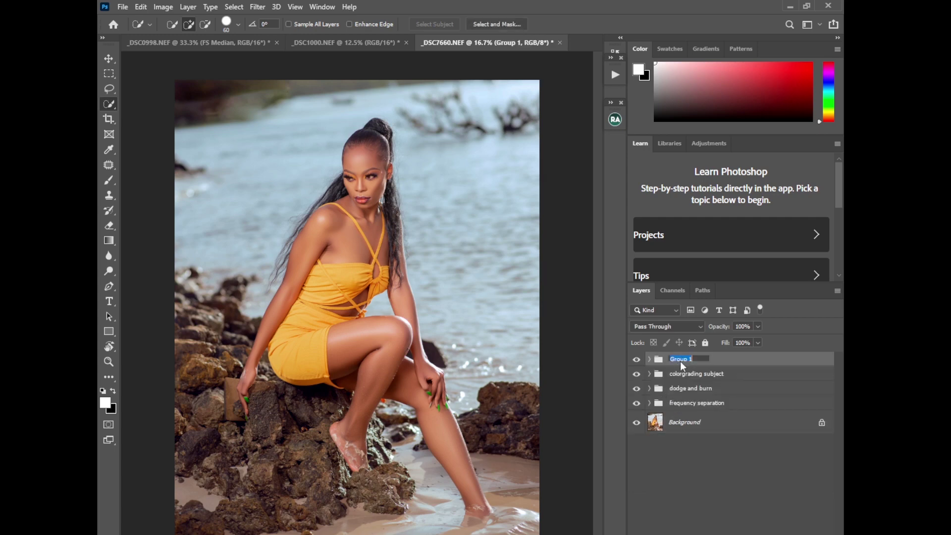
text(bac)
text(kground colorgrad)
key(BackSpace)
key(BackSpace)
text(rade)
key(Return)
click(689, 379)
click(695, 360)
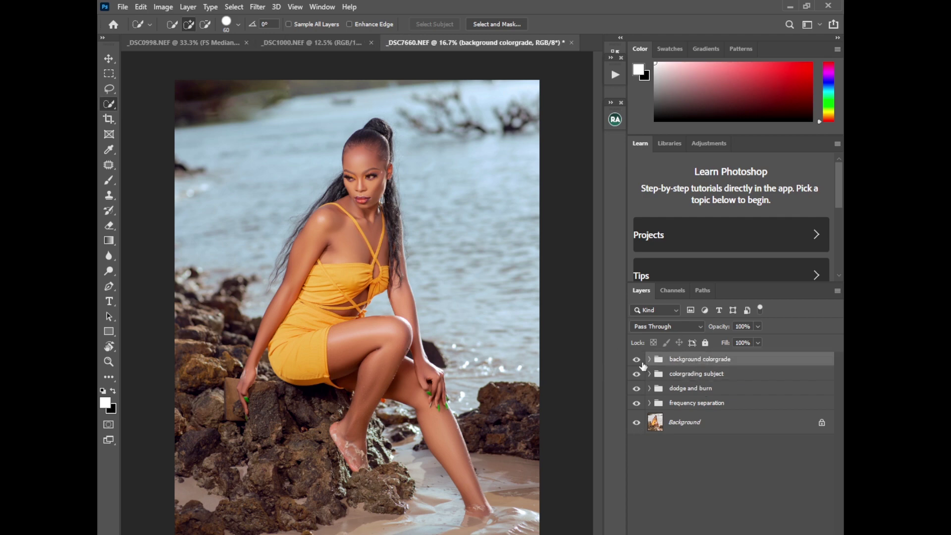
Step: Compare the image with and without the background colorgrade group
click(636, 359)
click(637, 360)
click(637, 361)
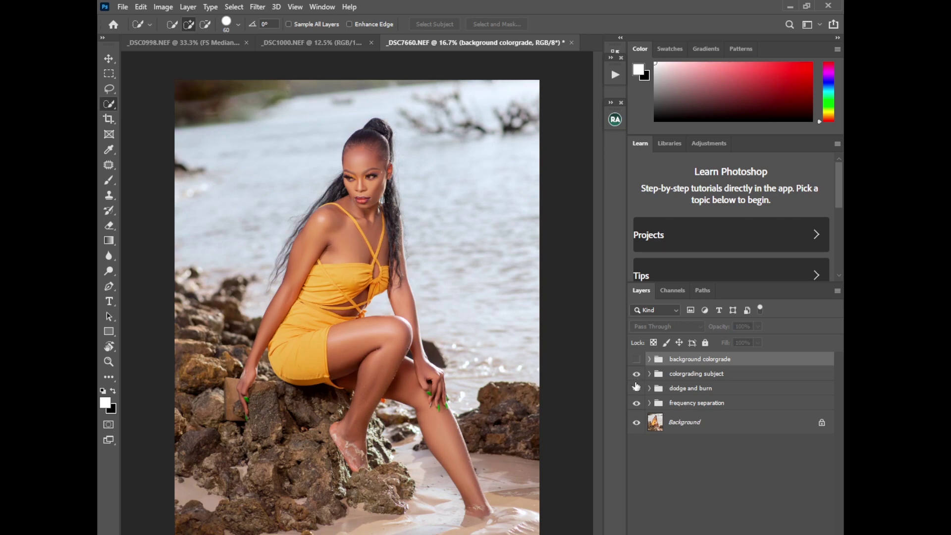
click(634, 365)
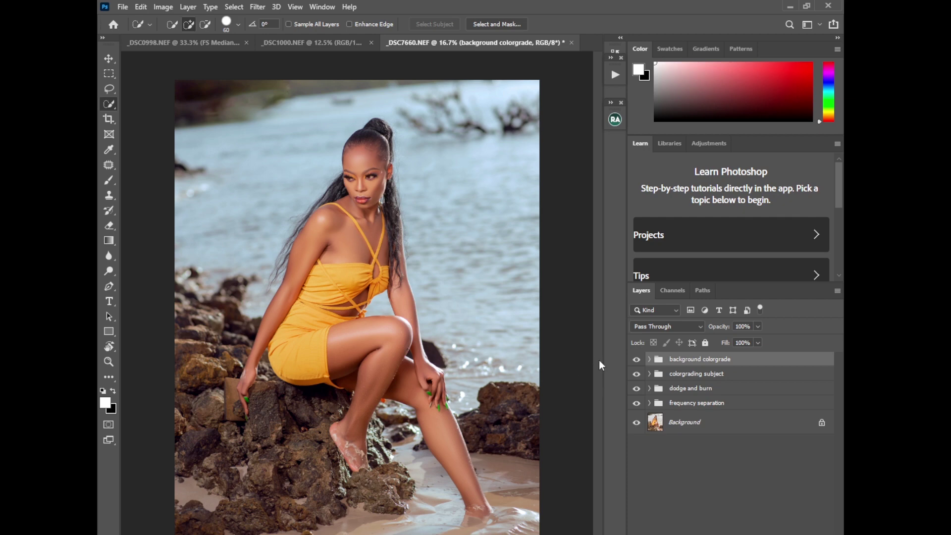
Step: Run the Eyes N Teeth Whitening action and select the black Photo Filter mask inside the group it creates
click(614, 74)
click(501, 137)
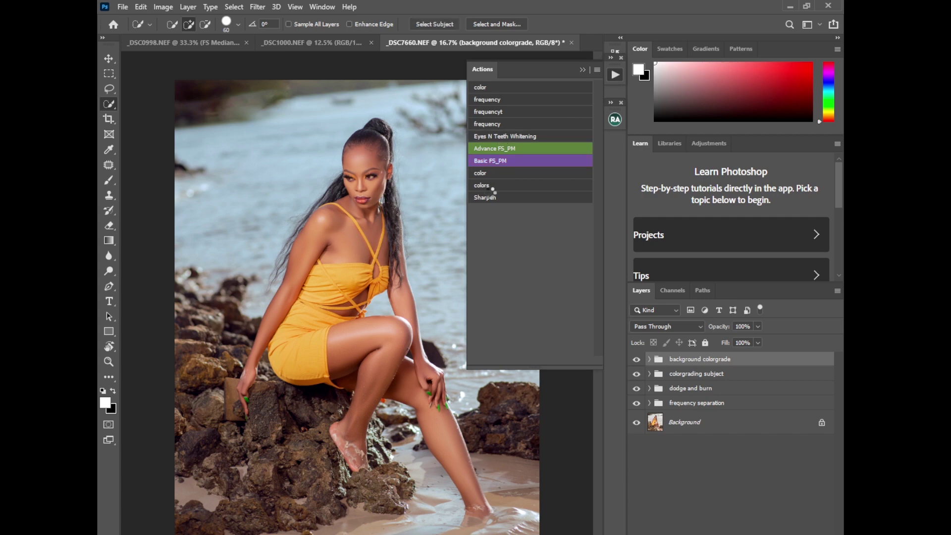
click(582, 70)
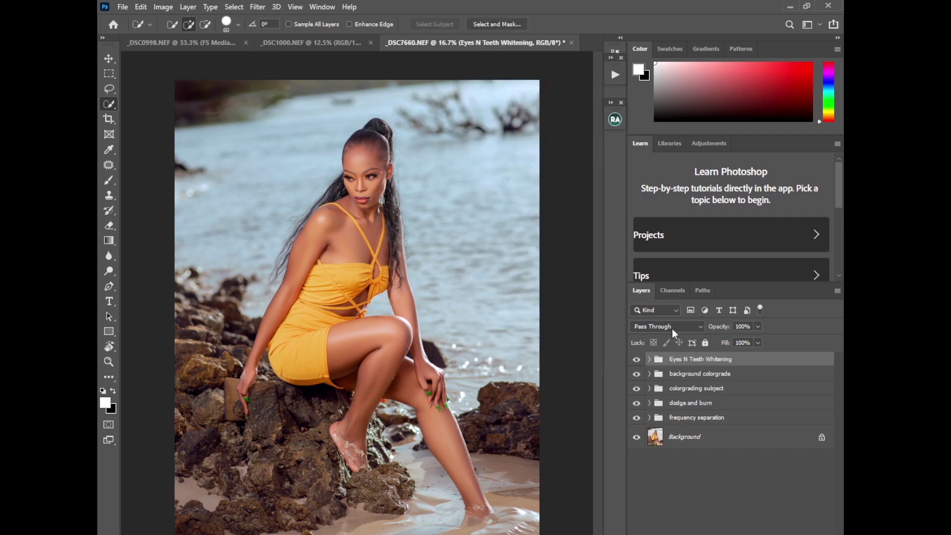
click(649, 358)
click(690, 429)
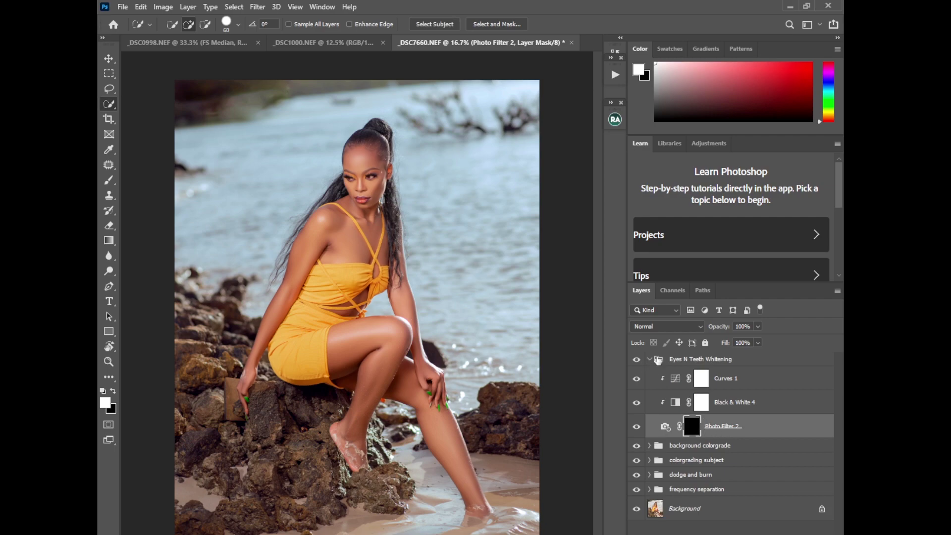
Step: Prepare a small Brush with white paint and 100% Flow for masking the eyes at 200% zoom
key(ctrl+1)
key(ctrl+plus)
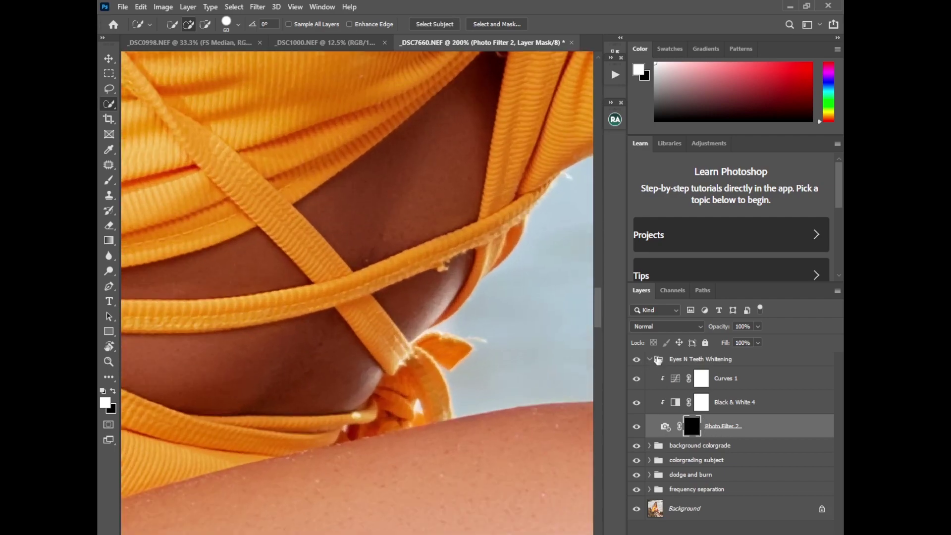
drag(597, 302, 596, 185)
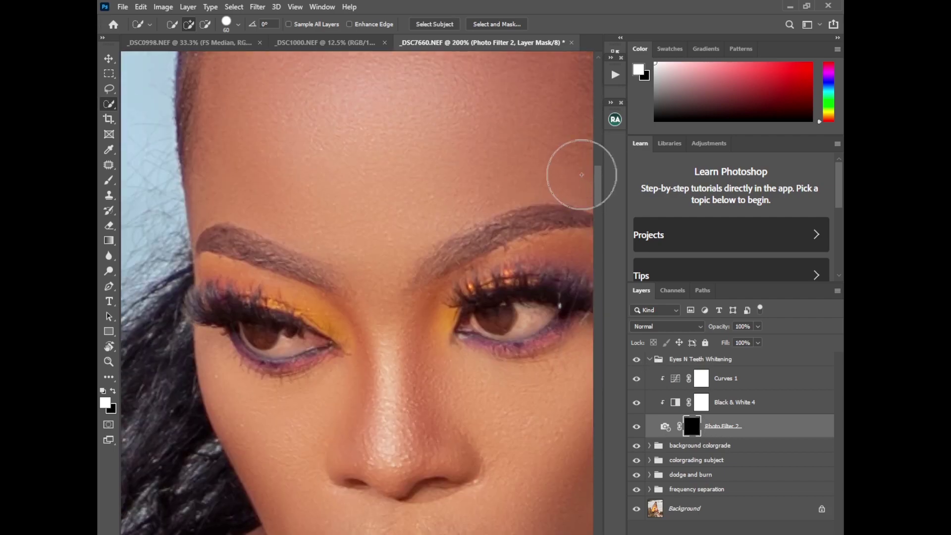
key(bracketleft)
key(bracketleft)
key(bracketleft)
key(bracketleft)
key(bracketleft)
key(bracketleft)
key(bracketleft)
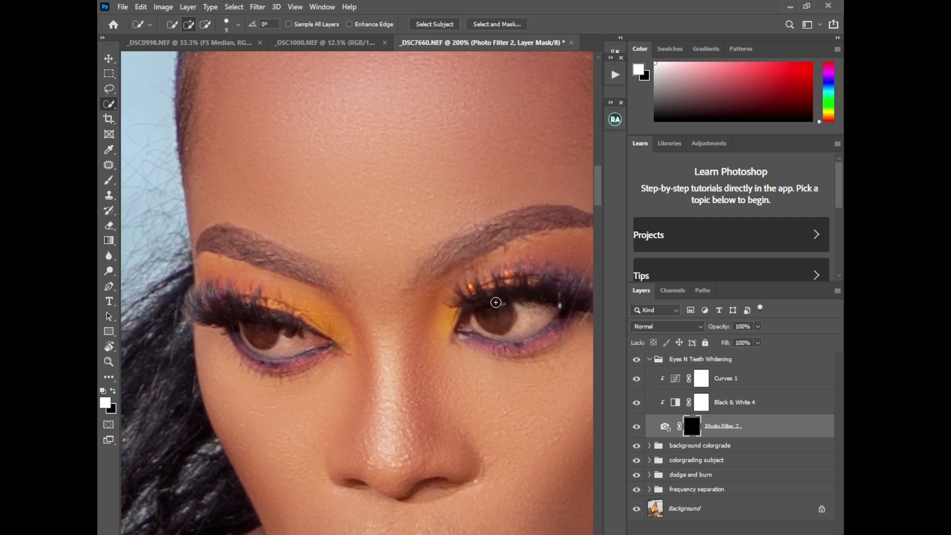
click(109, 180)
click(168, 180)
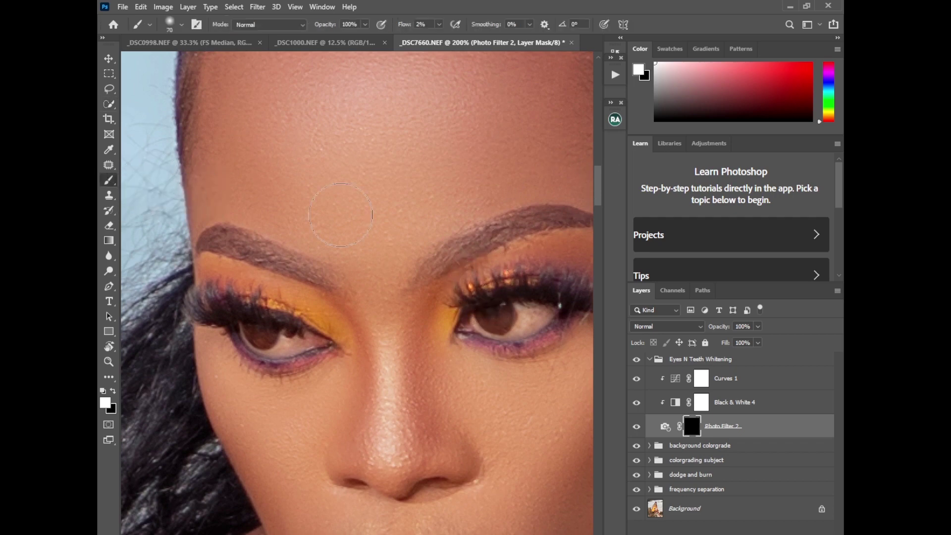
key(bracketleft)
key(bracketleft)
click(440, 25)
drag(447, 38, 494, 40)
Step: Paint white on the Photo Filter mask over the whites of both eyes with a size 10 brush
click(524, 314)
mouse_move(525, 315)
mouse_down()
mouse_move(538, 323)
mouse_move(506, 335)
mouse_move(555, 309)
mouse_move(546, 317)
mouse_move(538, 308)
mouse_move(478, 307)
mouse_move(472, 320)
mouse_move(484, 333)
mouse_move(473, 320)
mouse_move(499, 338)
mouse_move(512, 334)
mouse_move(476, 323)
mouse_move(495, 333)
mouse_up()
key(bracketleft)
key(bracketleft)
click(519, 326)
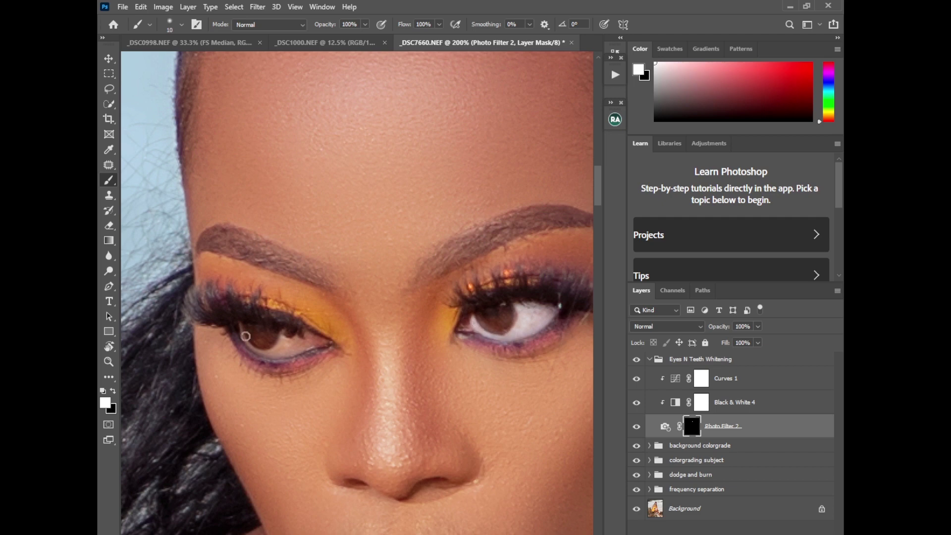
mouse_move(243, 331)
mouse_down()
mouse_move(261, 353)
mouse_move(281, 333)
mouse_move(271, 352)
mouse_move(287, 334)
mouse_move(279, 353)
mouse_move(293, 337)
mouse_move(280, 354)
mouse_move(300, 336)
mouse_move(290, 354)
mouse_move(310, 340)
mouse_move(296, 328)
mouse_move(314, 336)
mouse_move(278, 360)
mouse_up()
key(x)
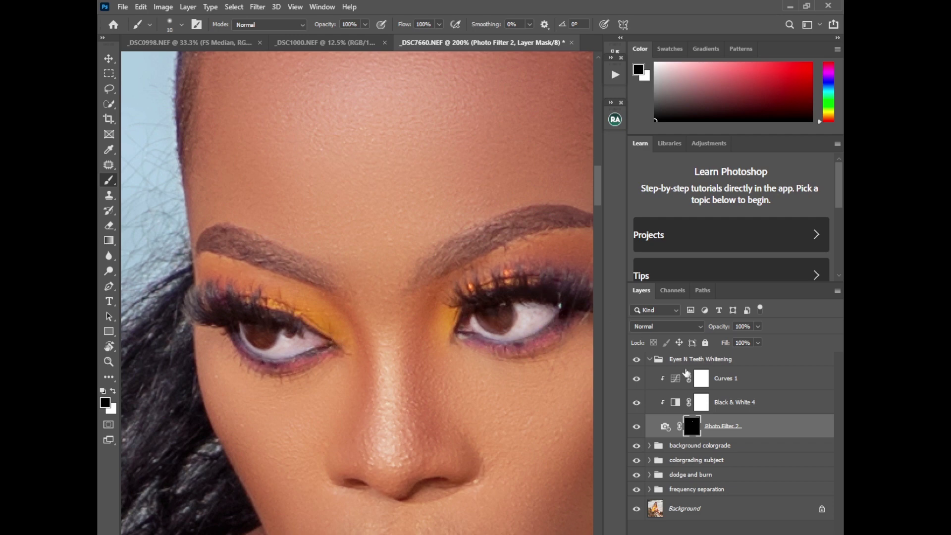
Step: Reduce the Photo Filter layer's opacity to 77% and judge the eye whitening on the whole image
drag(757, 327, 742, 343)
key(ctrl+minus)
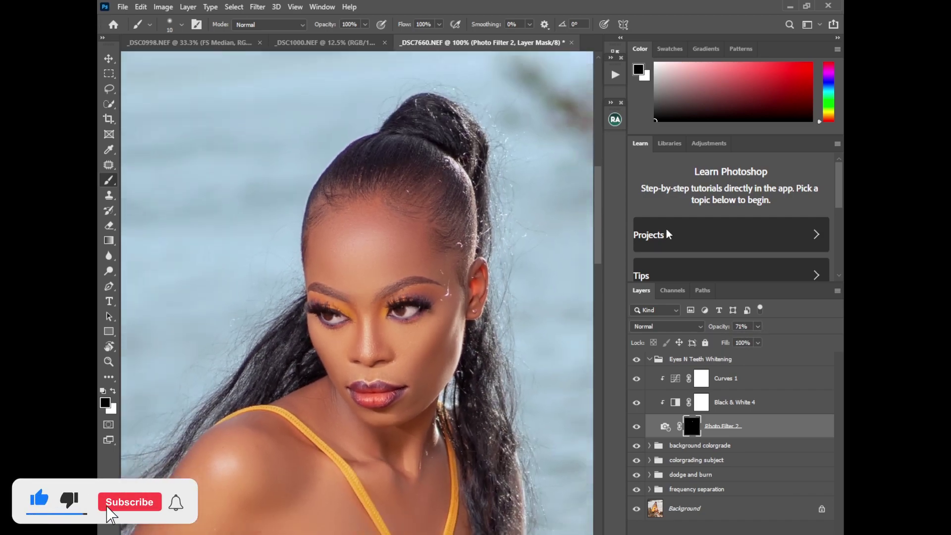
key(ctrl+minus)
key(ctrl+minus)
key(ctrl+minus)
key(ctrl+minus)
key(ctrl+minus)
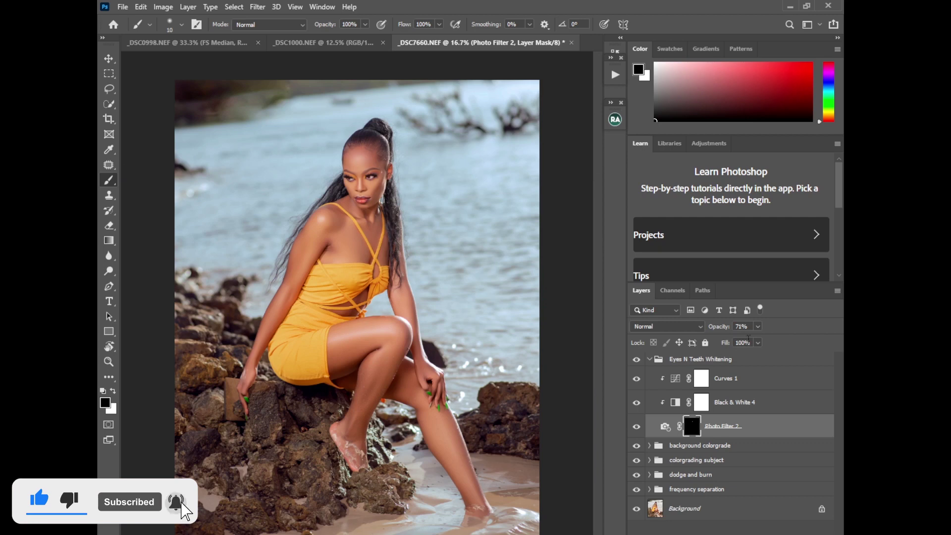
click(757, 326)
drag(771, 339, 774, 340)
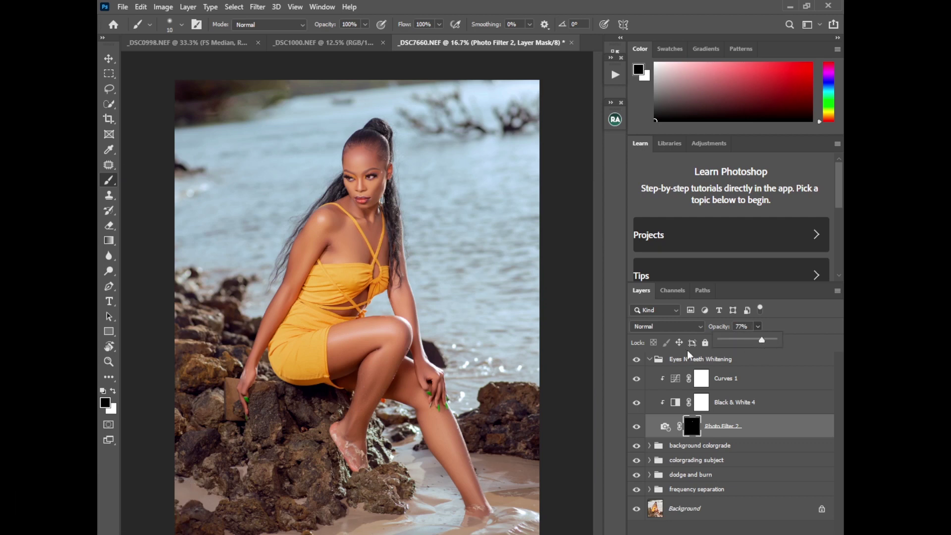
Step: Collapse the Eyes N Teeth Whitening group and combine all five retouching groups above the Background into one group
click(649, 359)
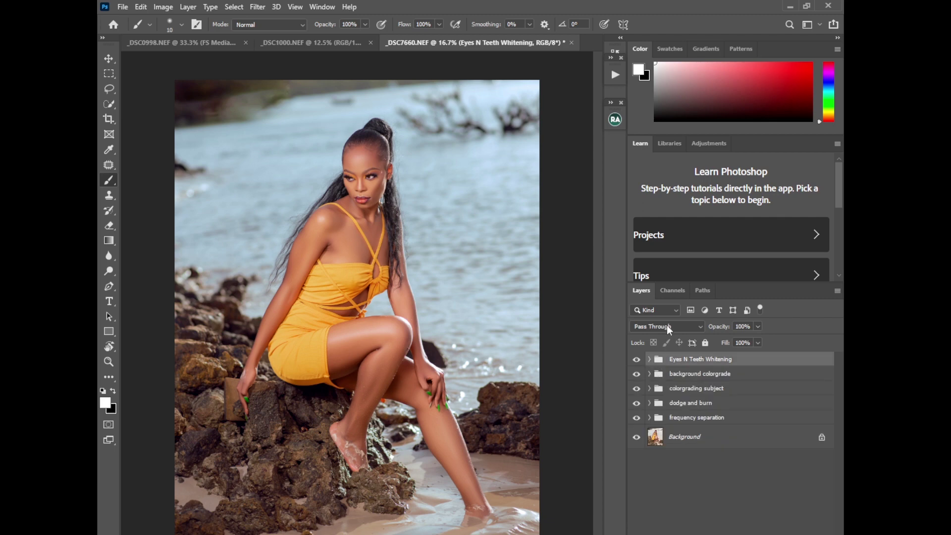
shift+click(698, 419)
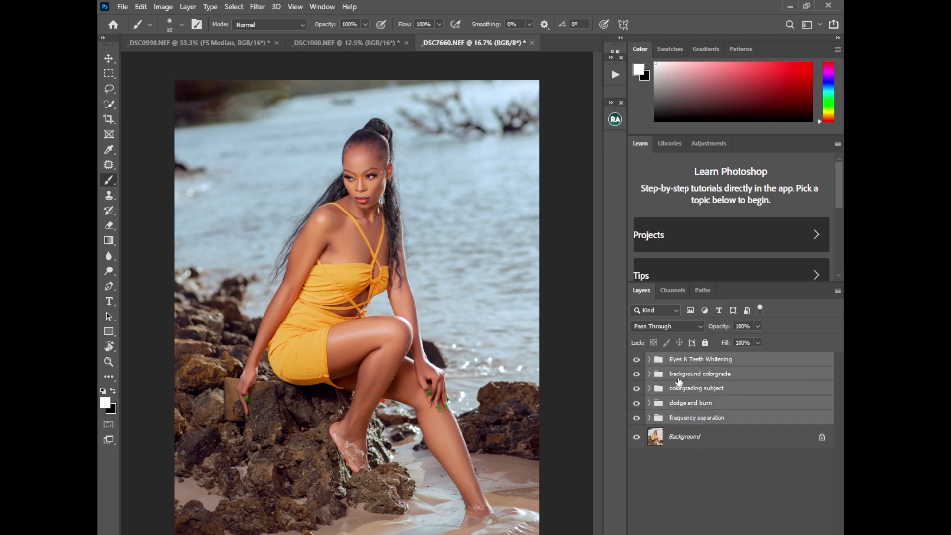
key(ctrl+g)
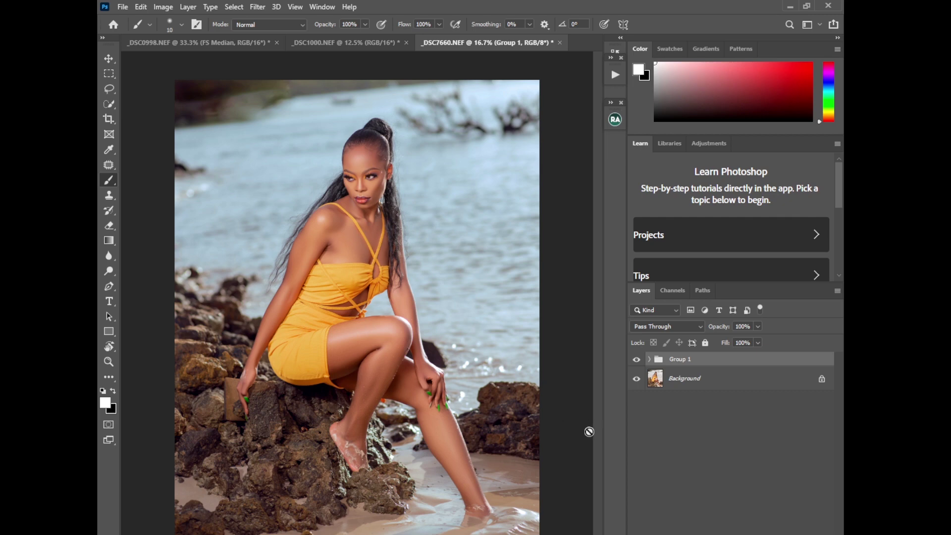
Step: Compare the finished retouch with the original Background photo by hiding and showing the combined group
click(636, 360)
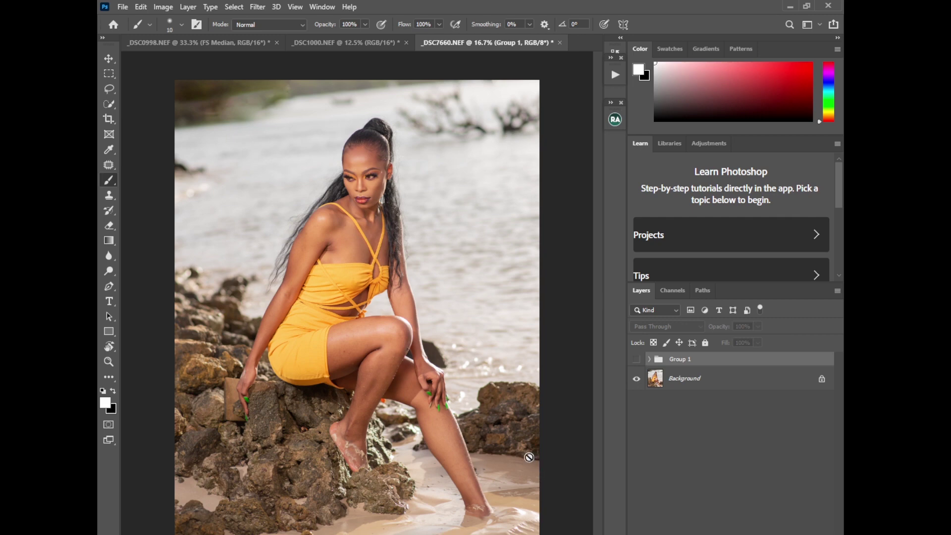
click(636, 358)
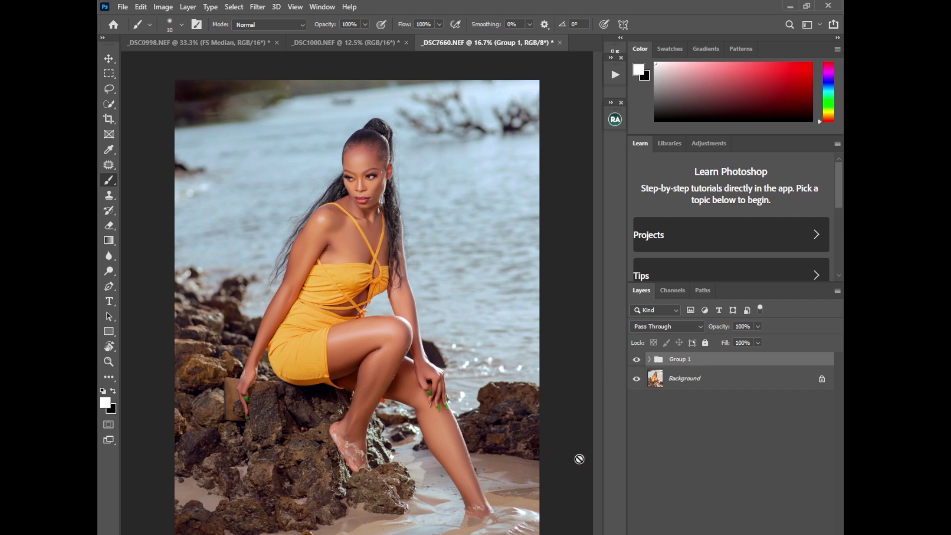
click(635, 361)
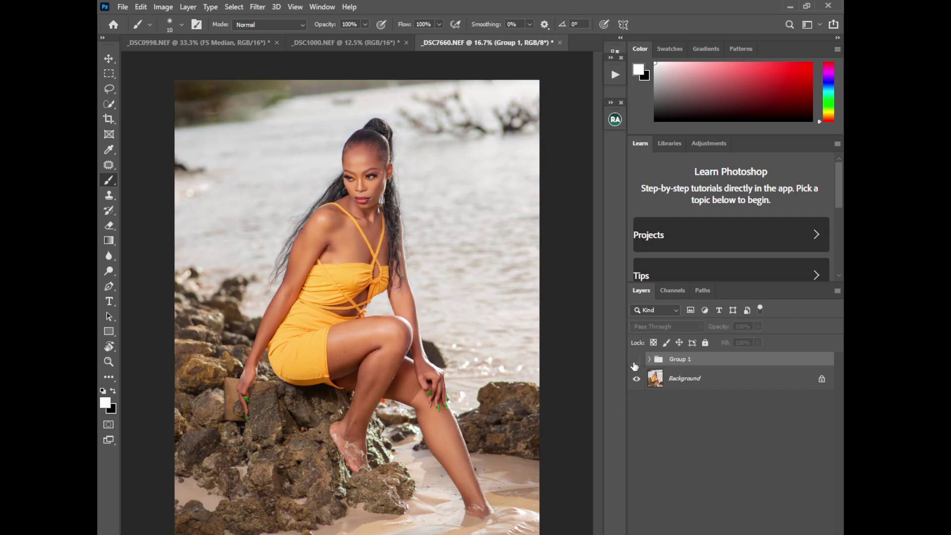
click(636, 360)
click(635, 360)
click(635, 361)
click(634, 361)
click(635, 361)
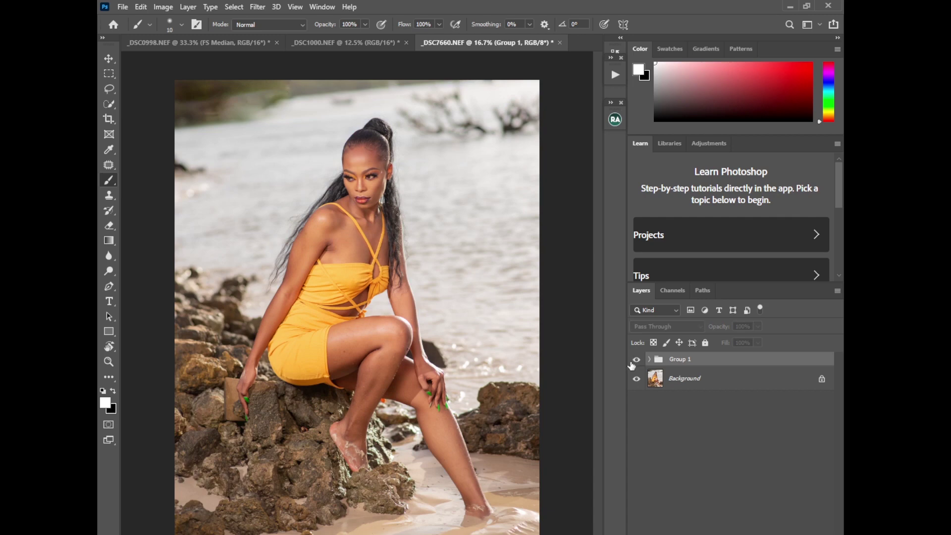